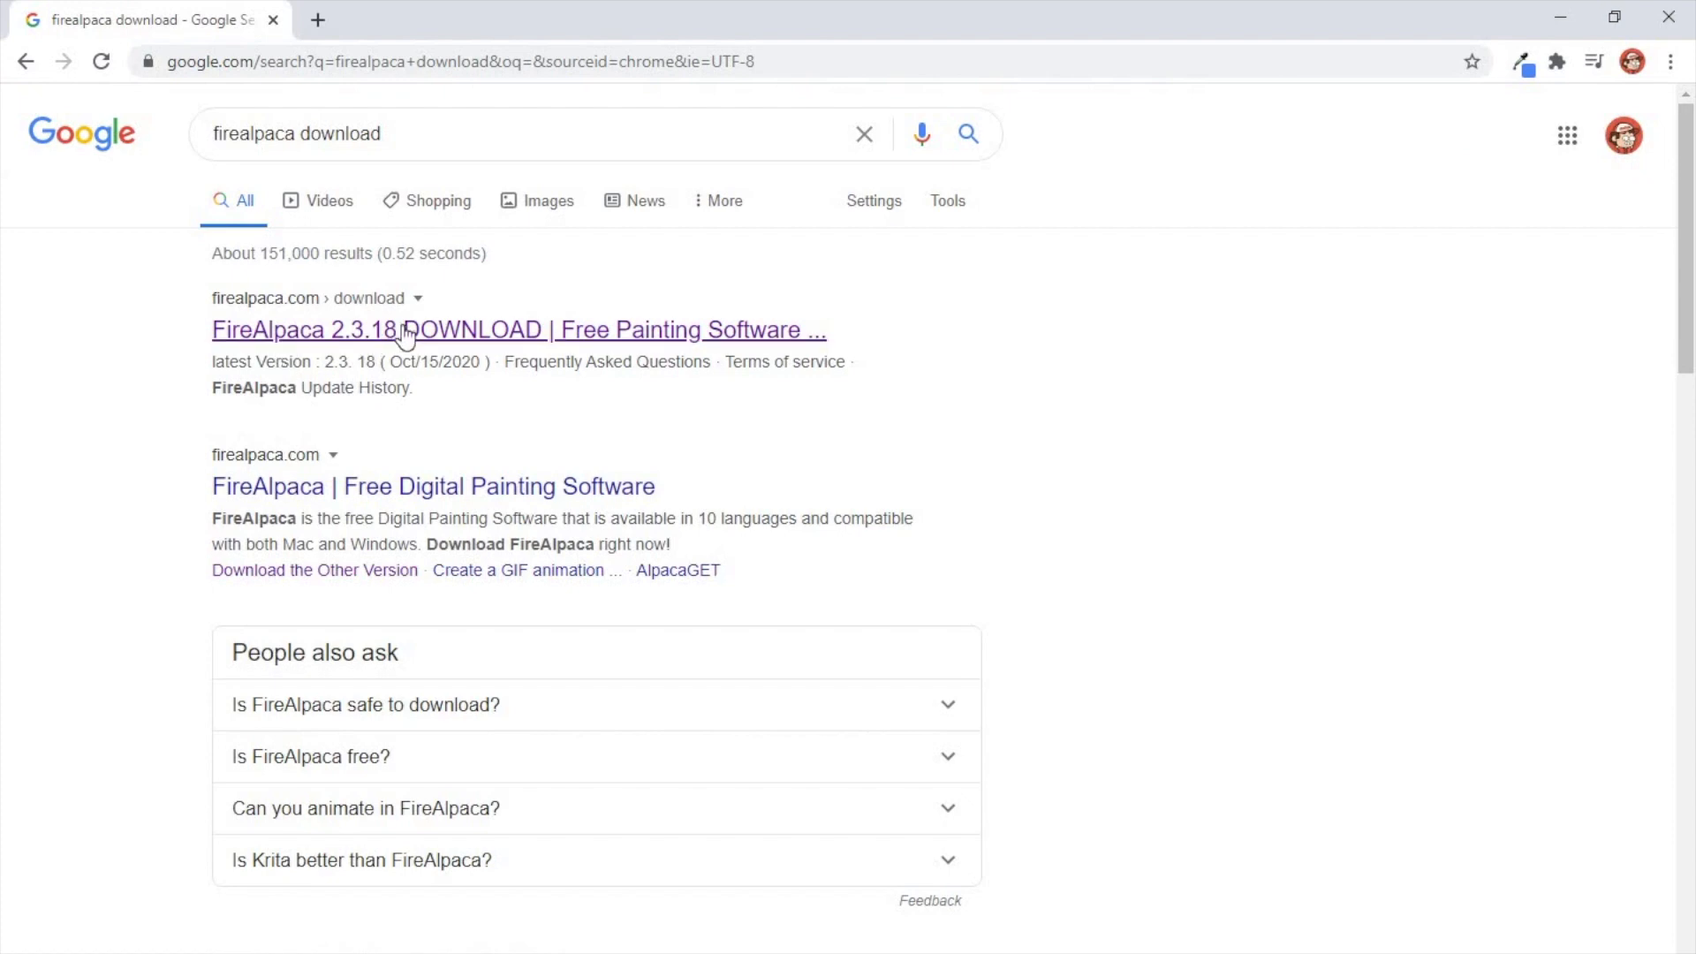
Step: Open the FireAlpaca download page from the search results and view the Mac and Windows download options
left_click(405, 328)
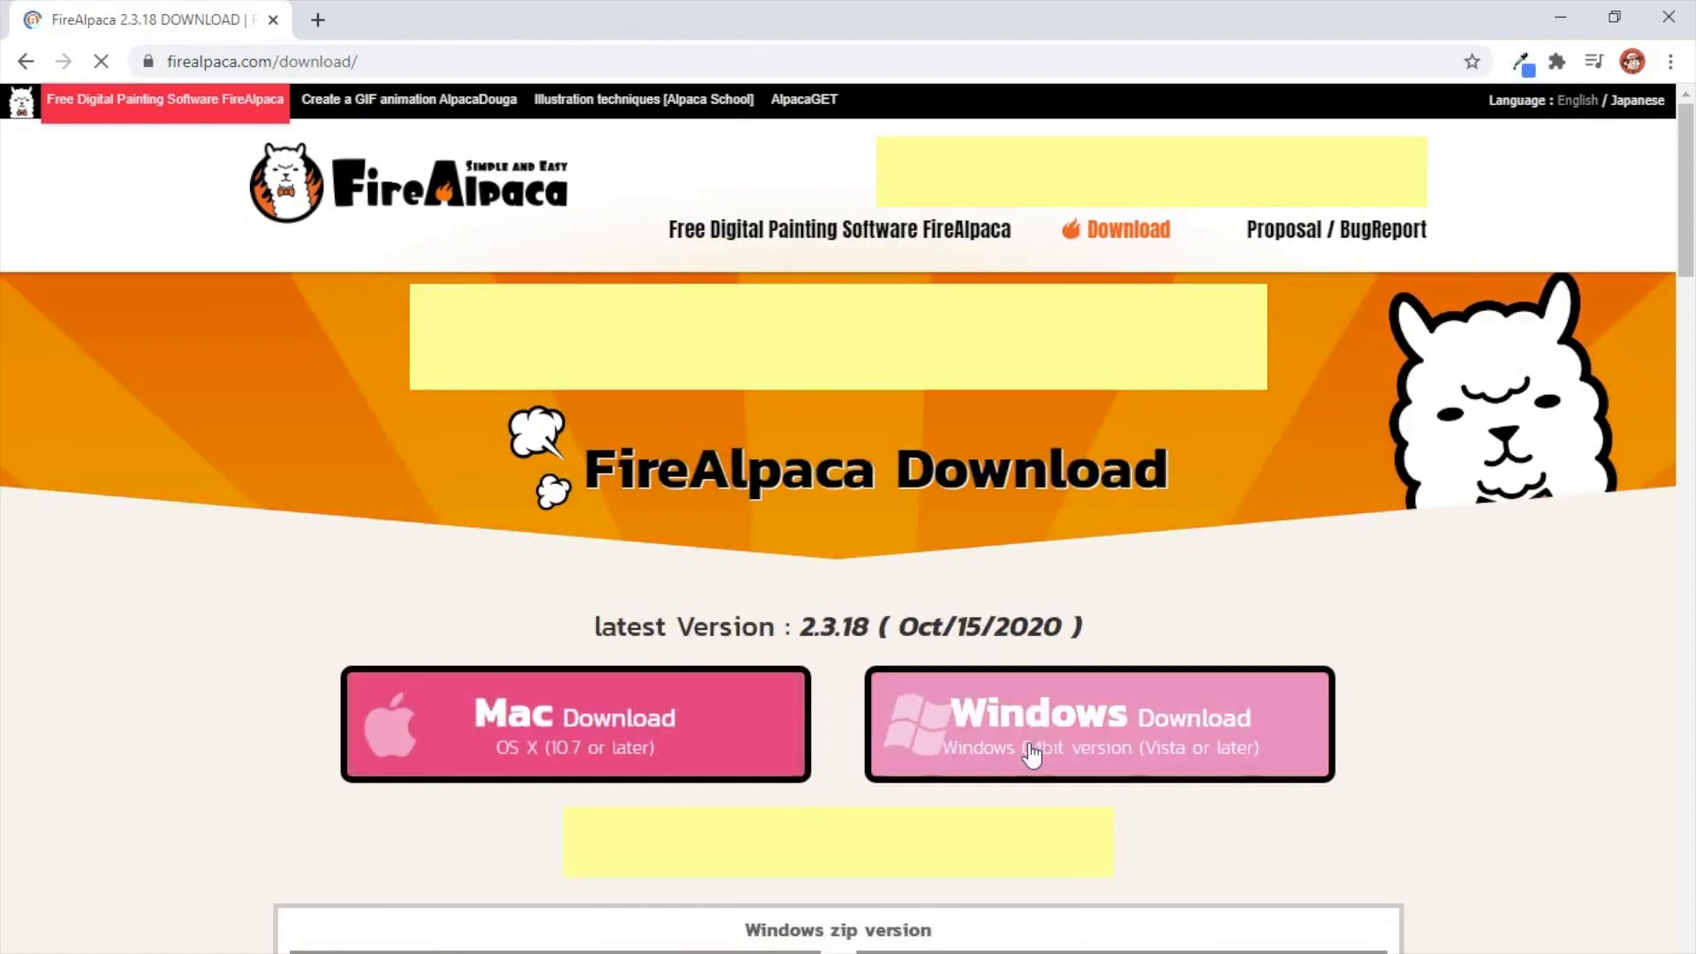
scroll(1069, 760, "down", 1)
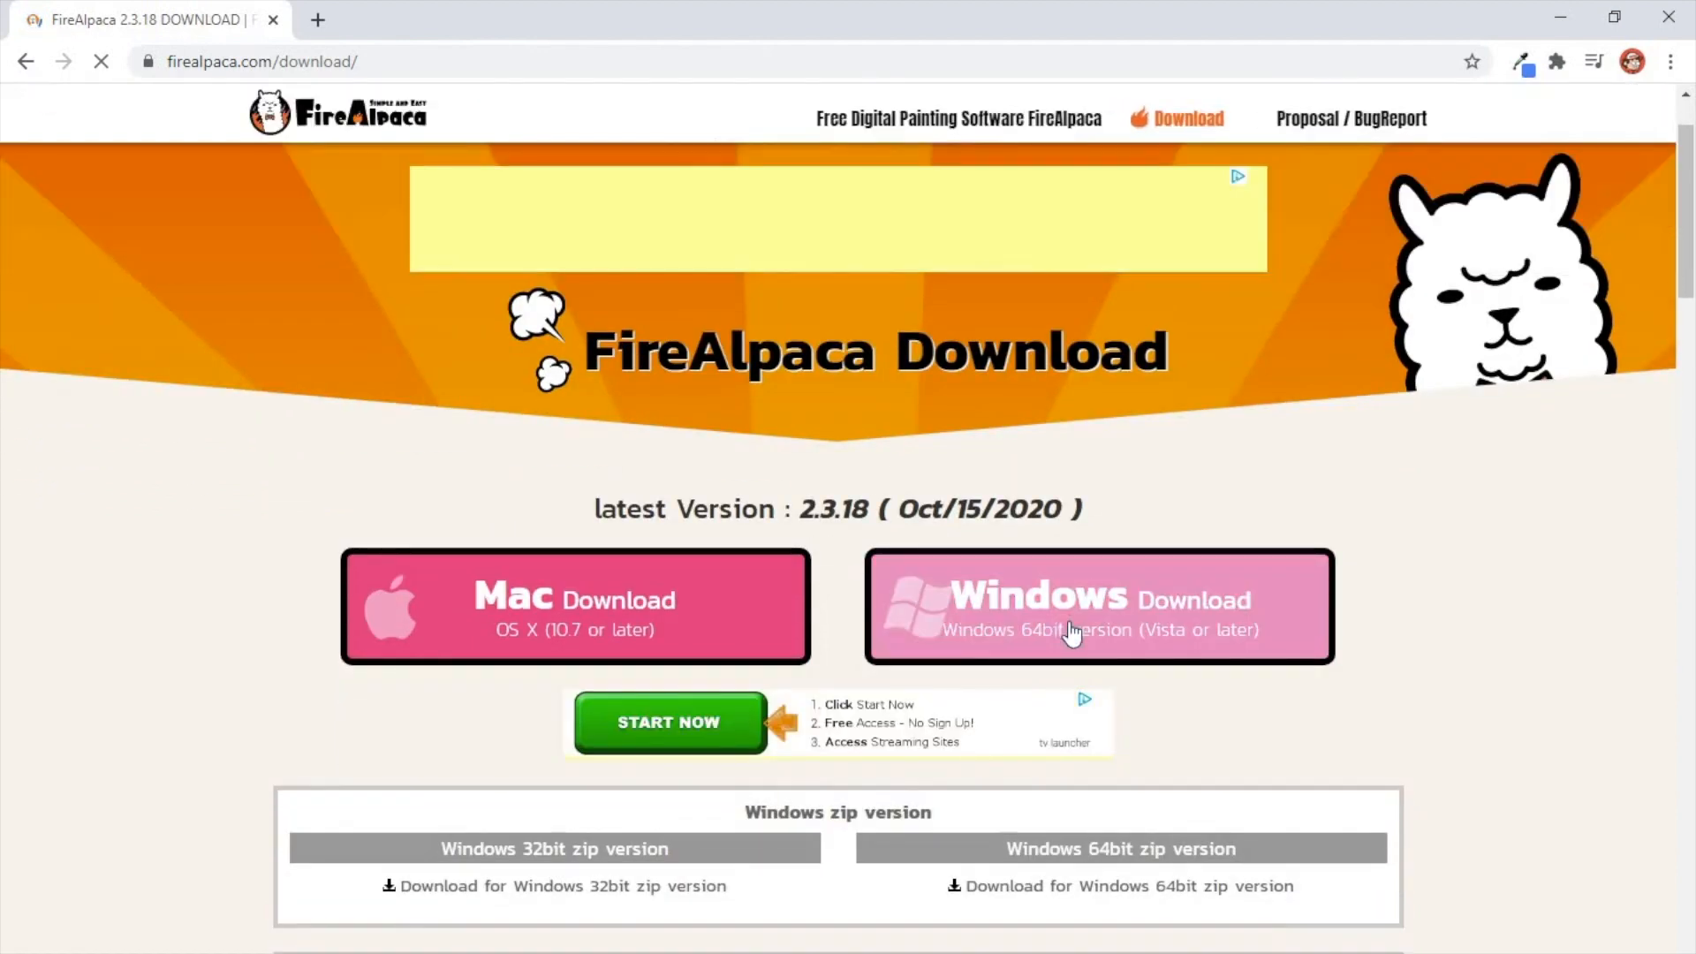
scroll(1069, 645, "up", 1)
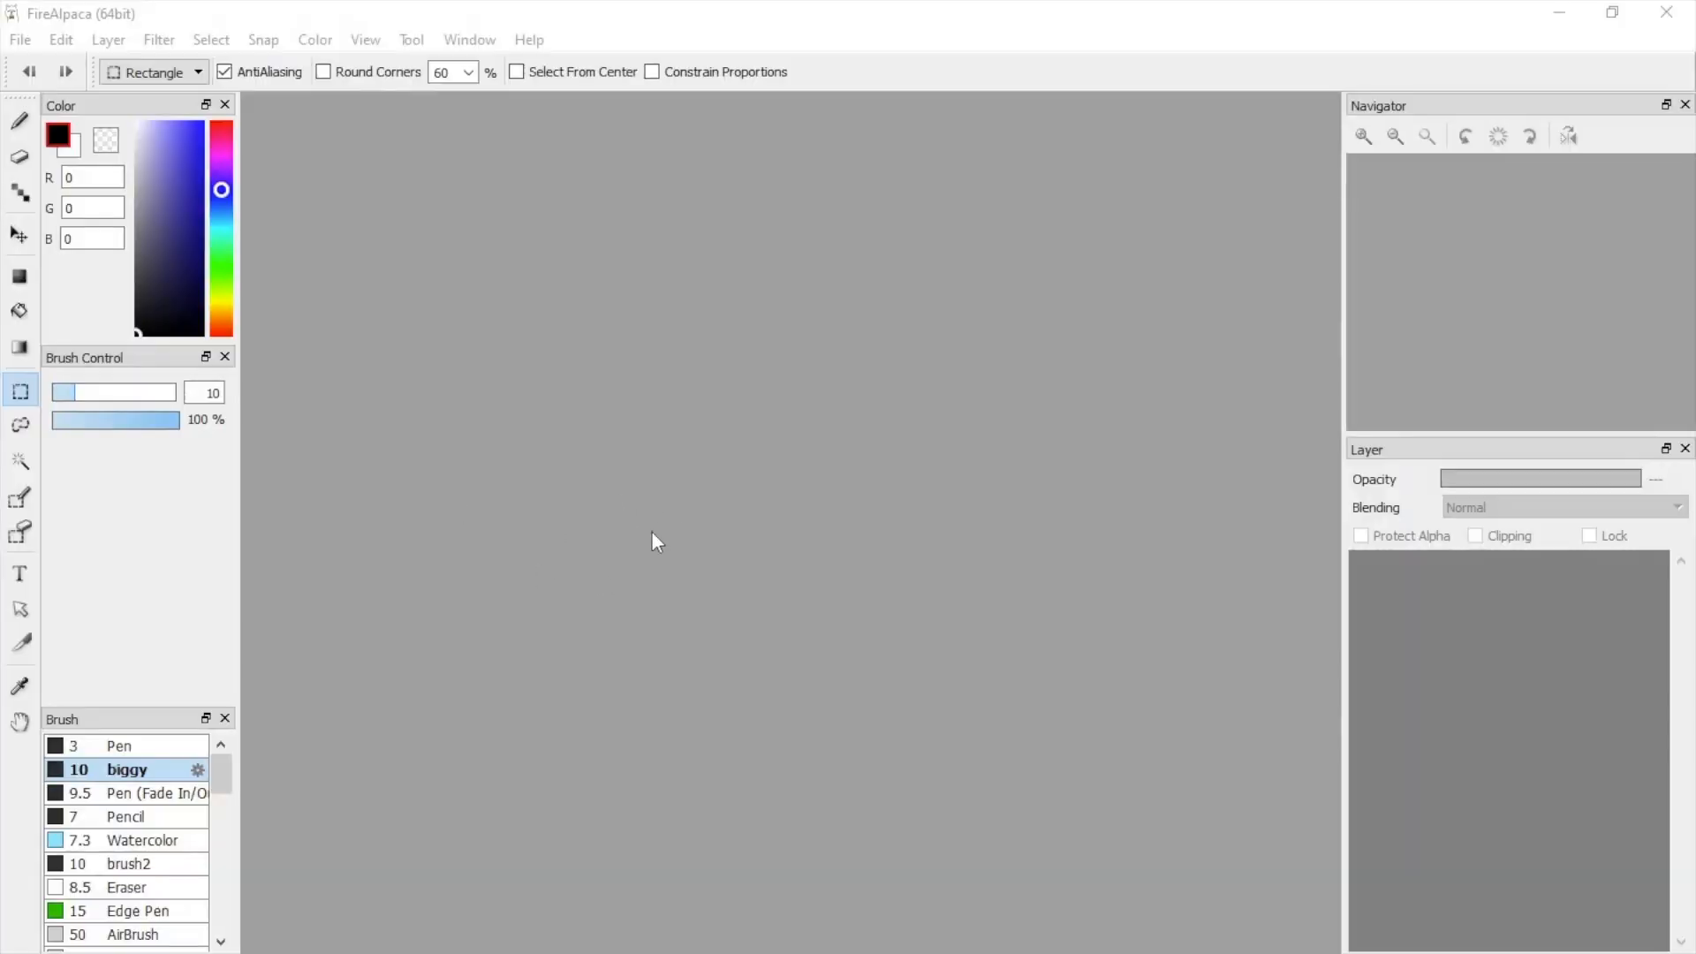
Step: Create a new image of 1920 by 1080 pixels at 600 dpi with a white background color
left_click(19, 40)
left_click(103, 115)
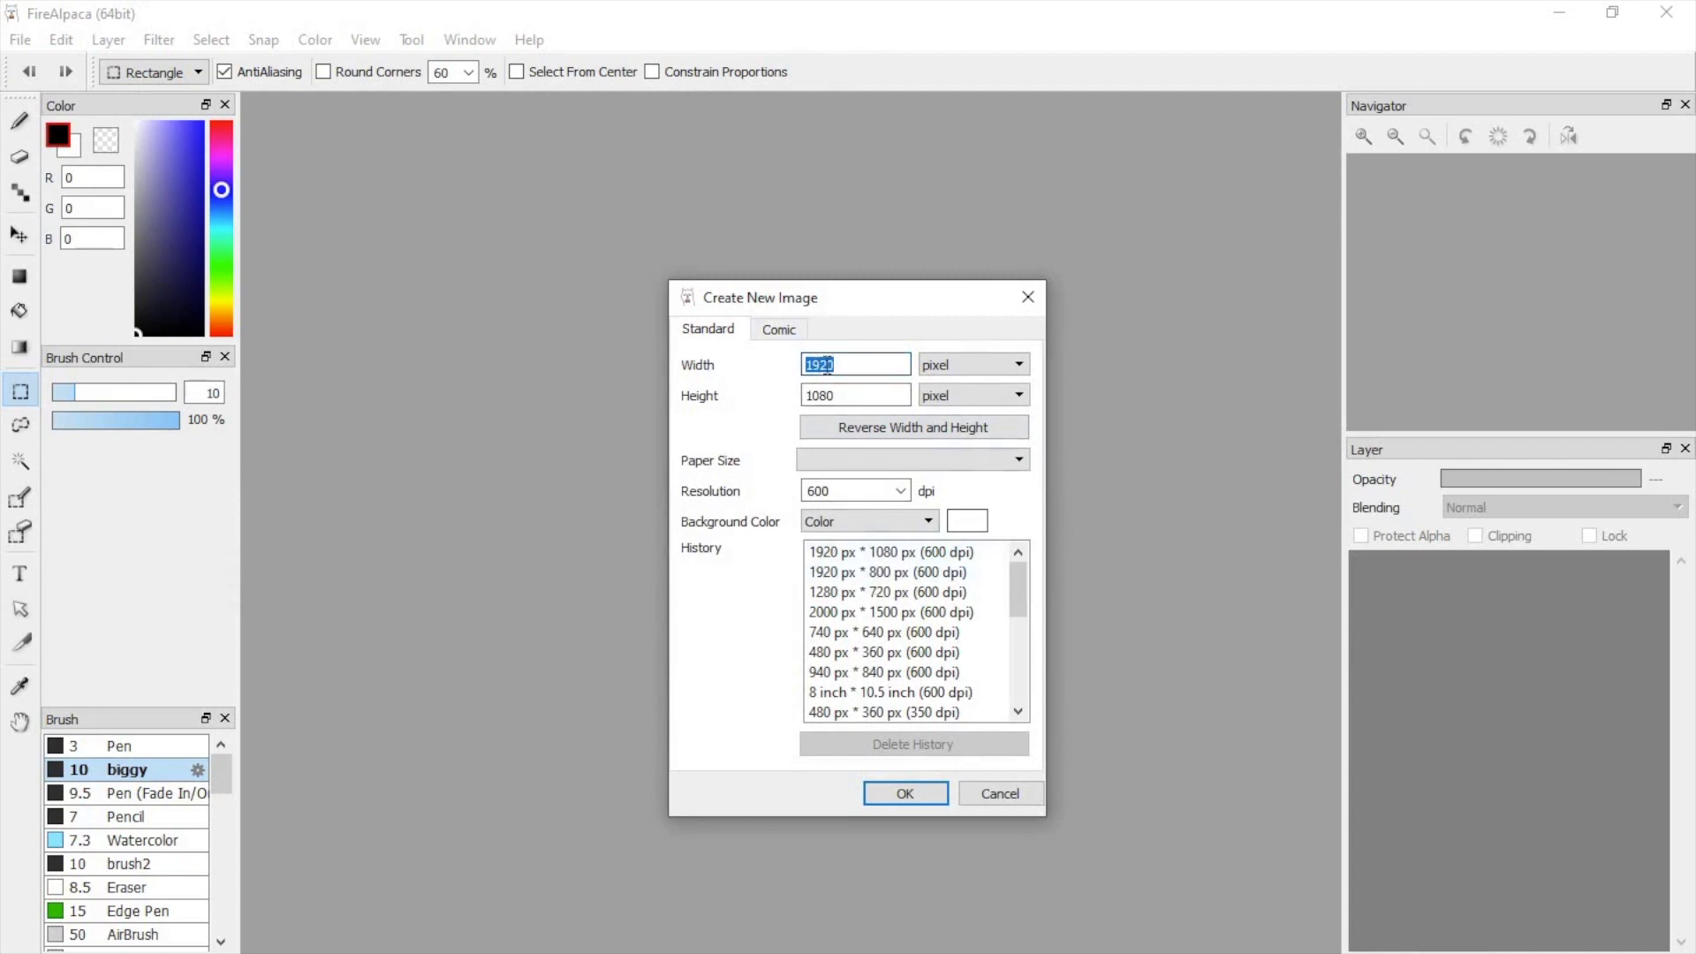
left_click(840, 395)
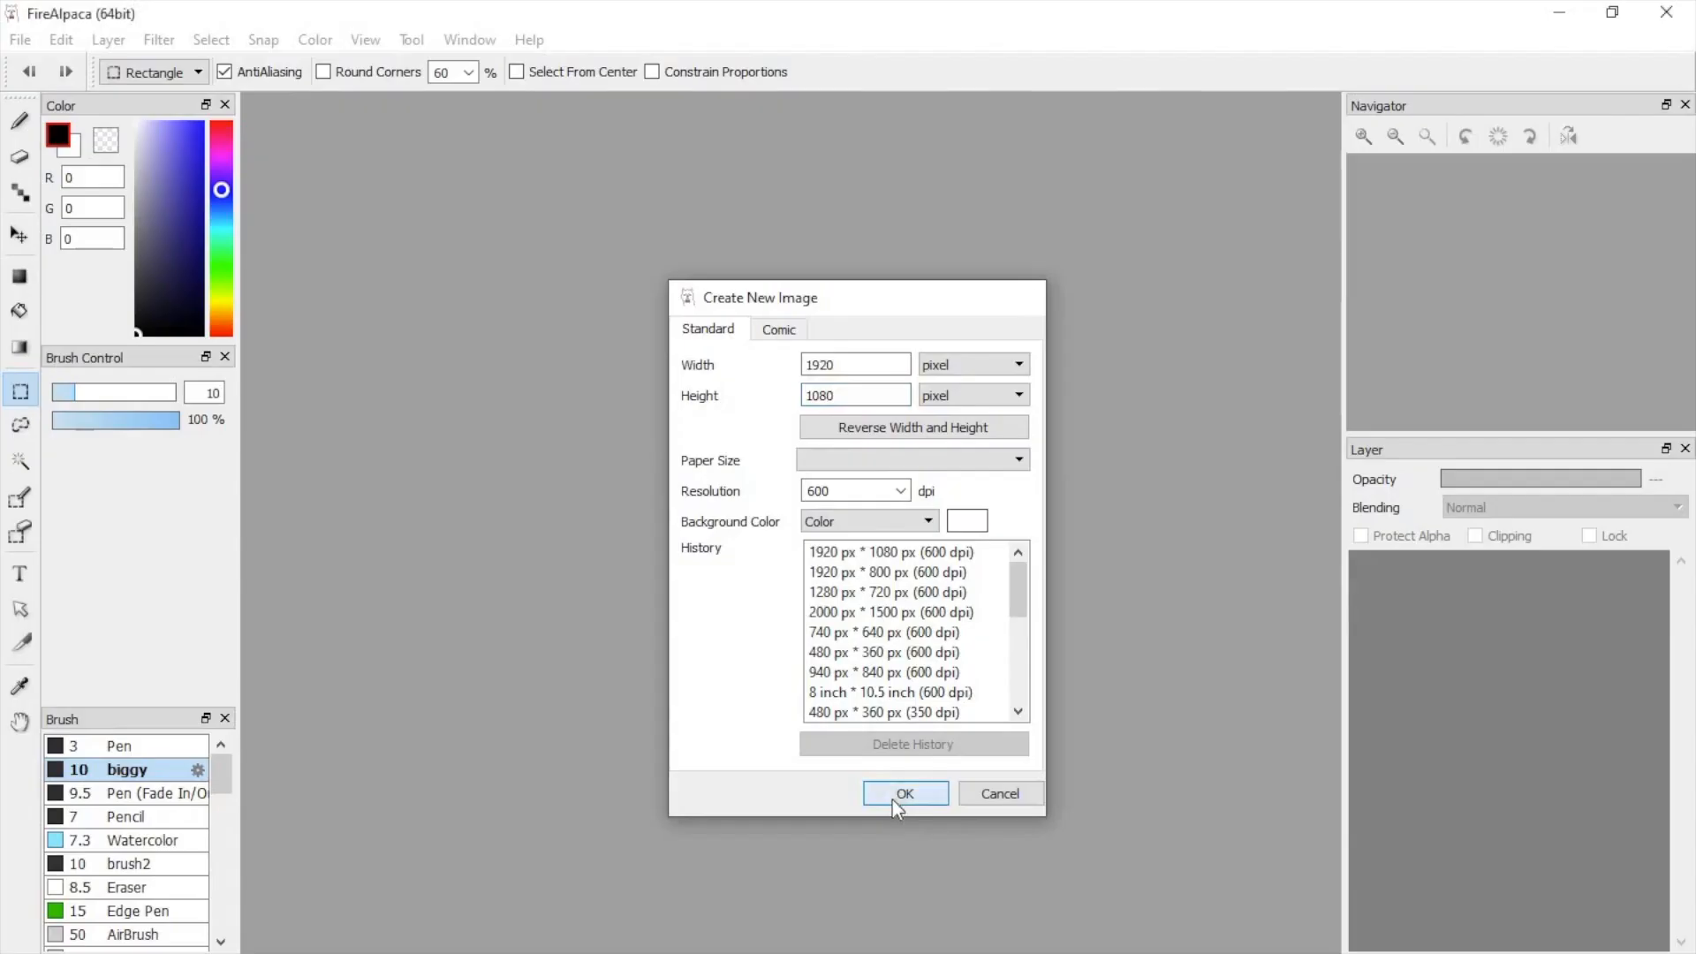
left_click(894, 844)
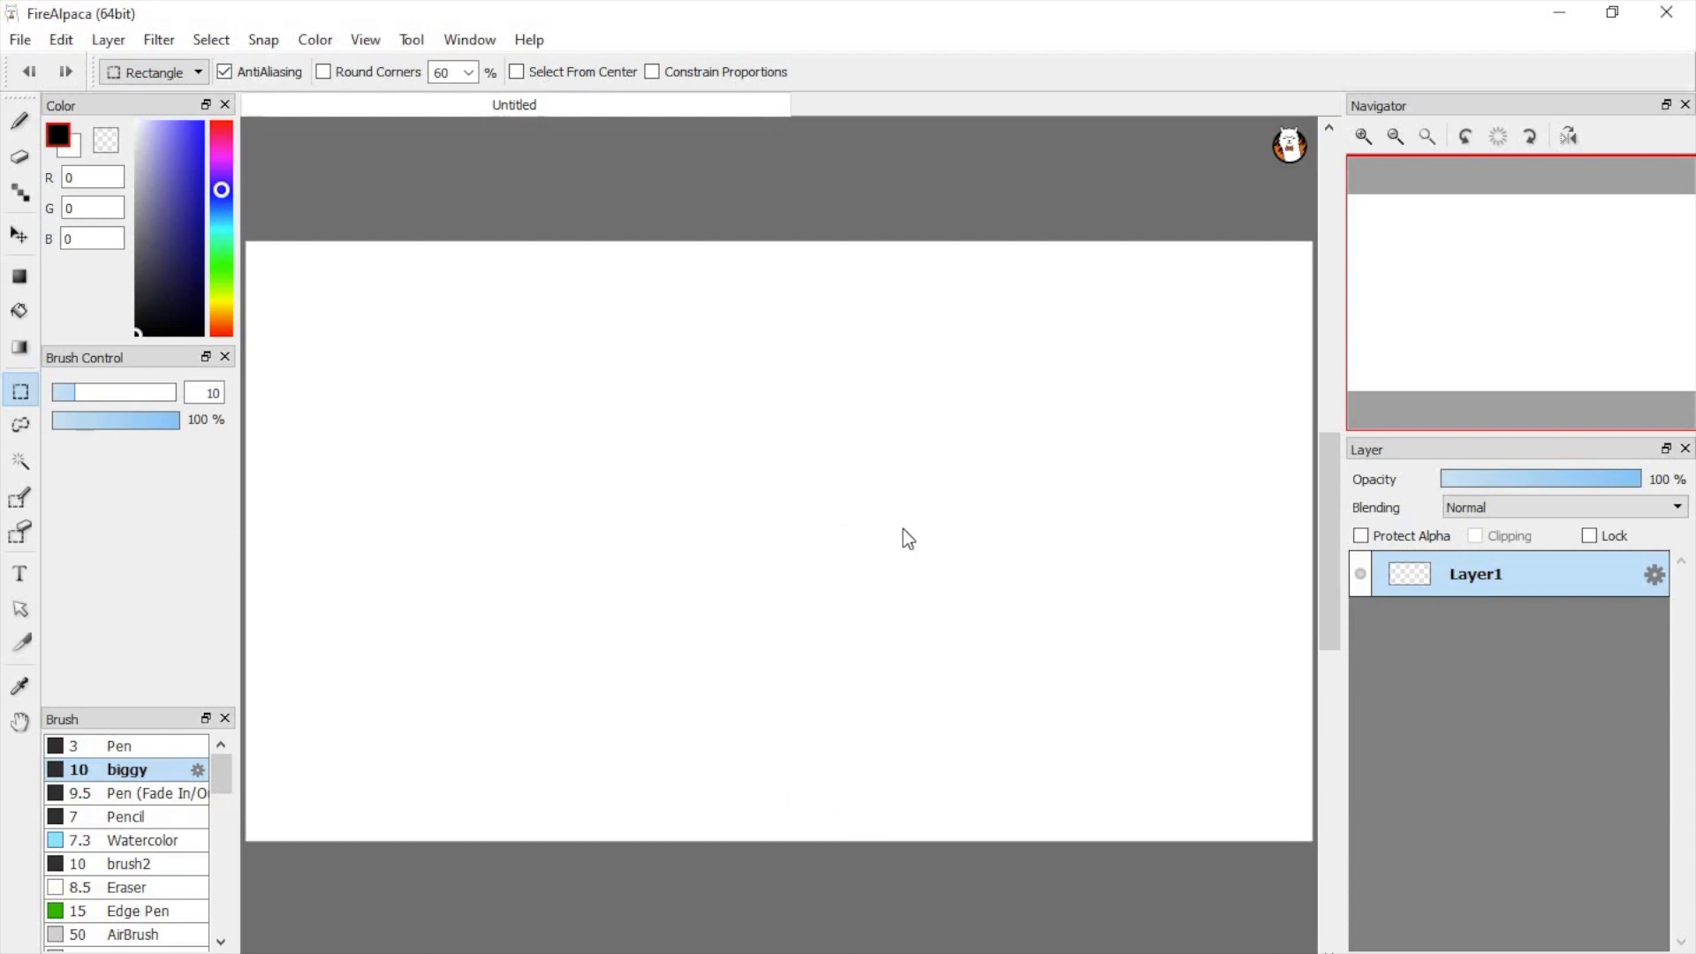
Step: Activate the Brush tool with the biggy brush in black and set the brush size to 10
left_click(19, 126)
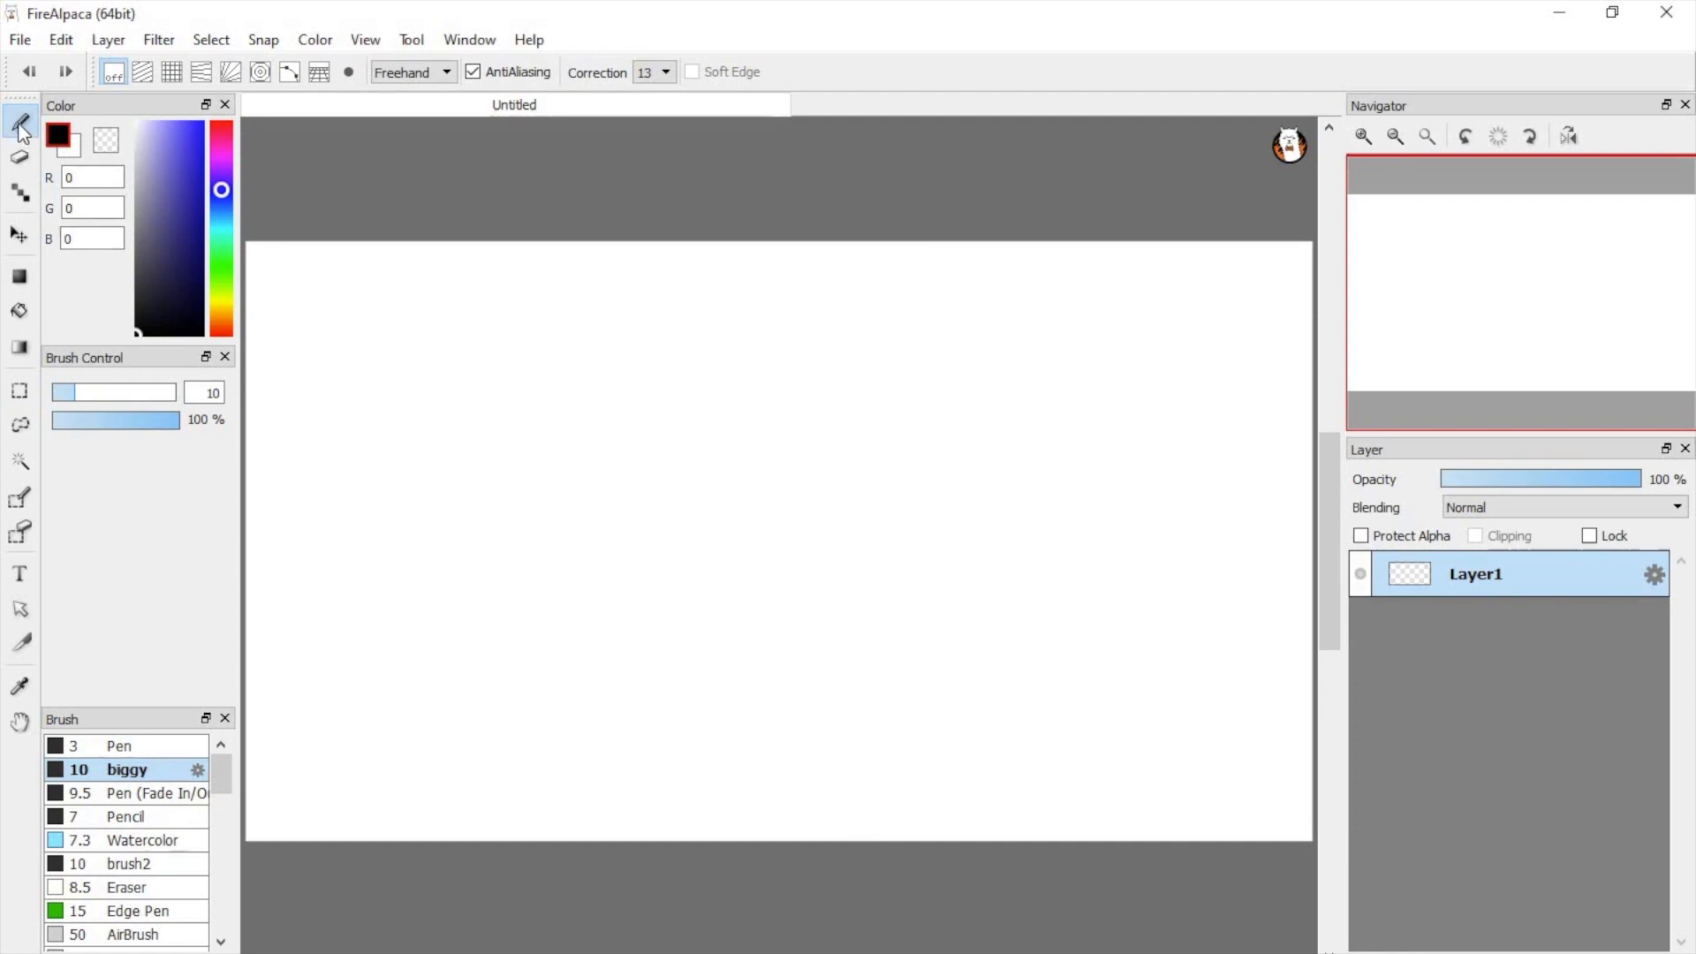
mouse_move(146, 238)
left_mouse_down()
mouse_move(161, 263)
mouse_move(157, 194)
mouse_move(157, 228)
mouse_move(174, 178)
left_mouse_up()
mouse_move(221, 257)
left_mouse_down()
mouse_move(221, 180)
mouse_move(132, 254)
mouse_move(128, 327)
left_mouse_up()
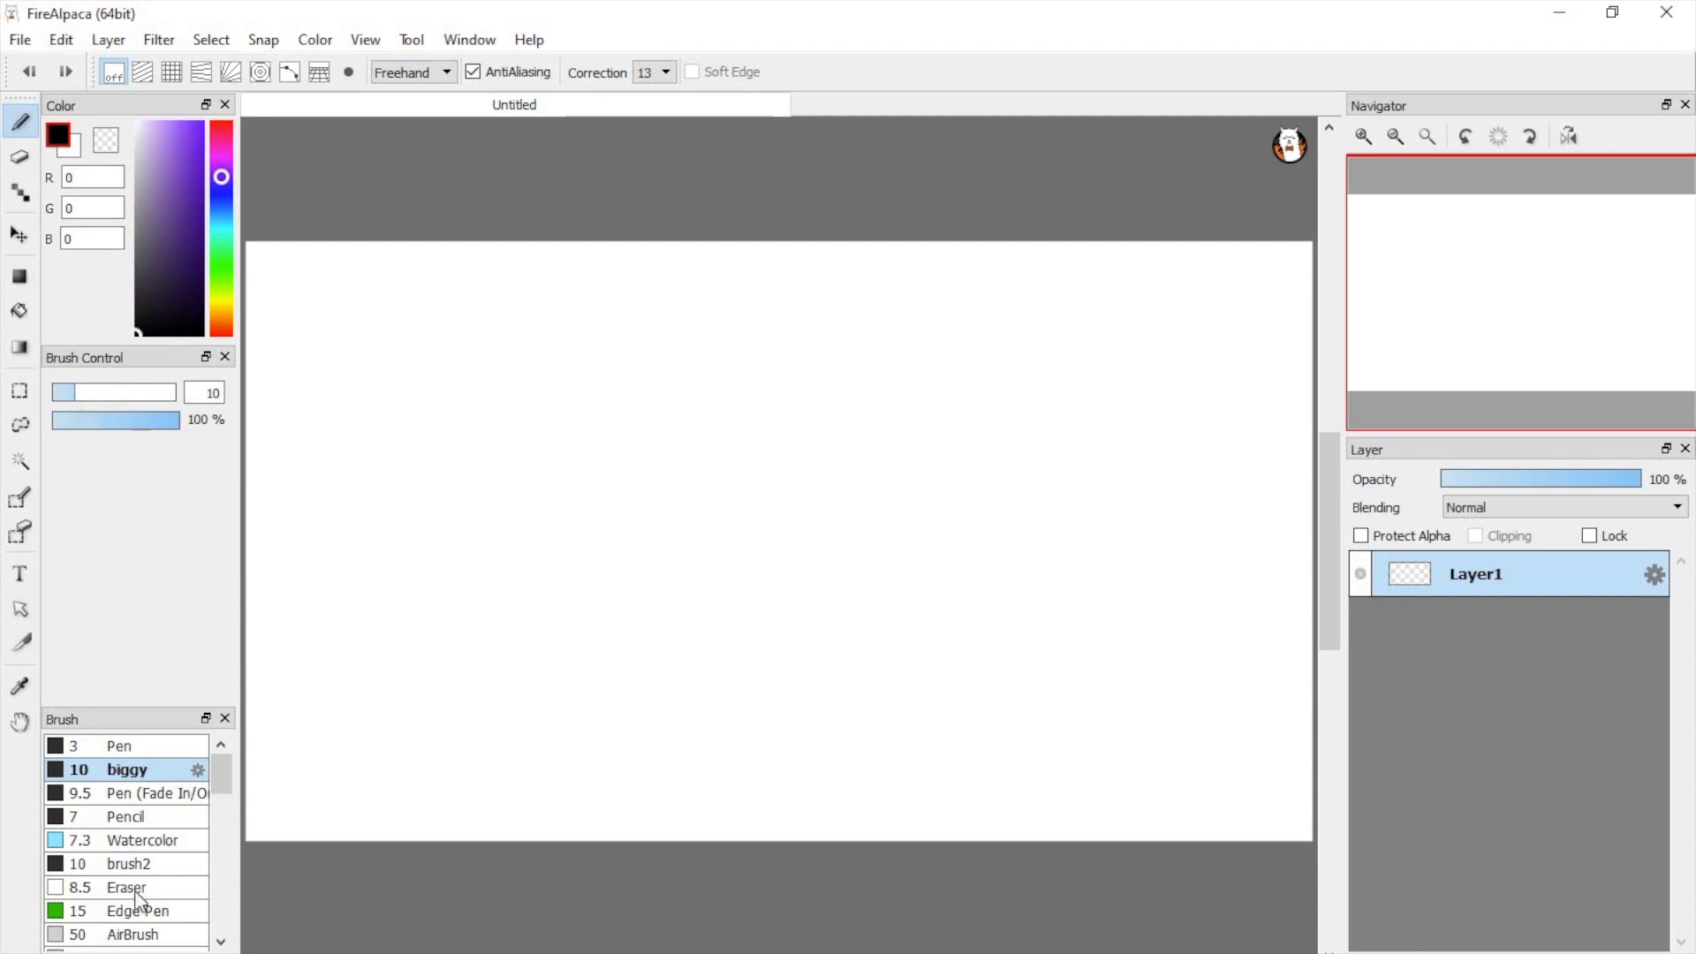
mouse_move(115, 392)
left_mouse_down()
mouse_move(295, 394)
mouse_move(121, 411)
mouse_move(79, 396)
left_mouse_up()
left_click_drag(196, 393, 243, 394)
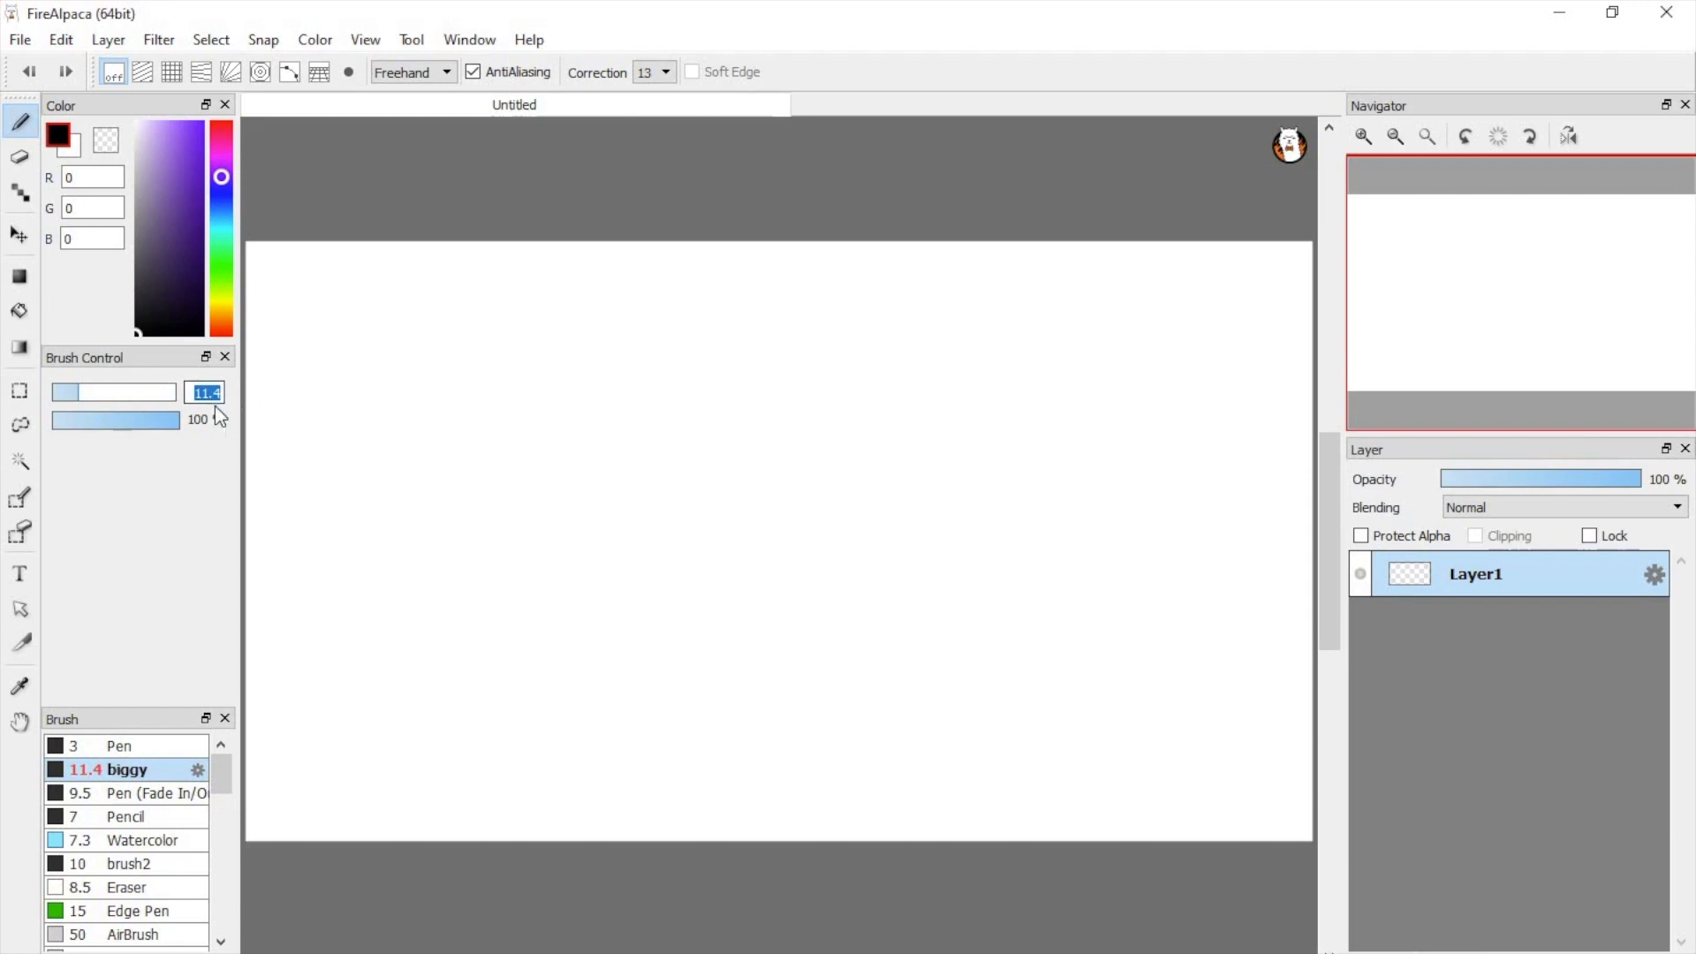
type("10")
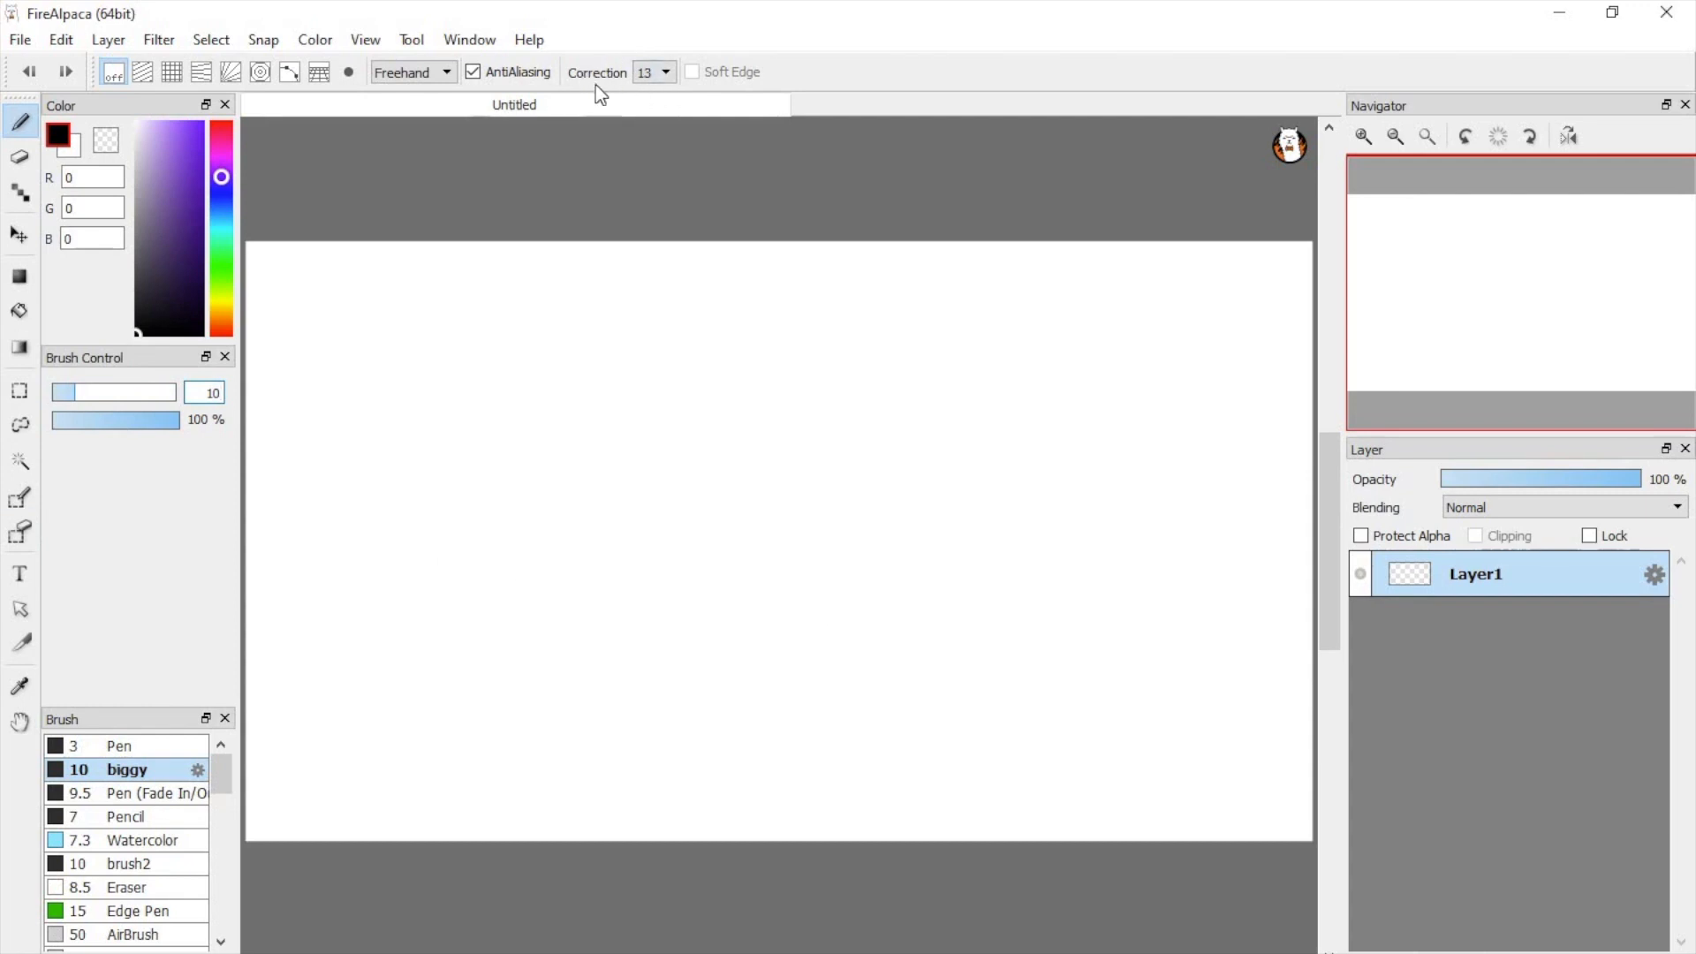
Step: Test a stroke correction of 16 by drawing a freehand circle on the canvas, and undo it
left_click(663, 73)
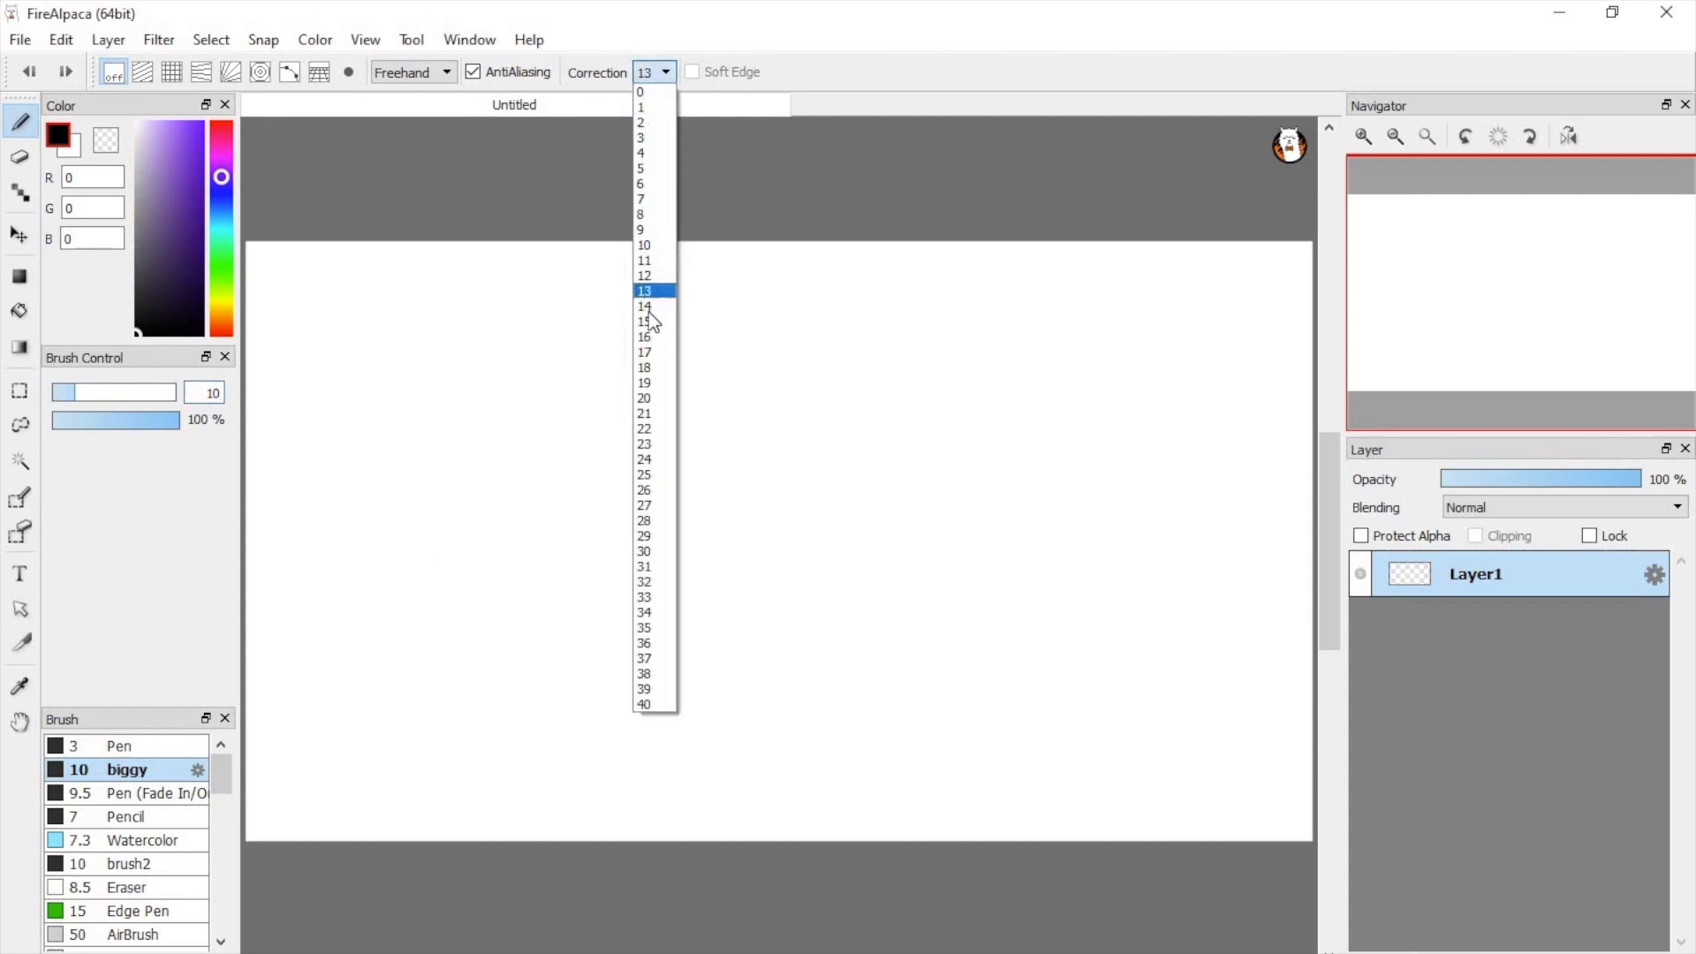
left_click(651, 340)
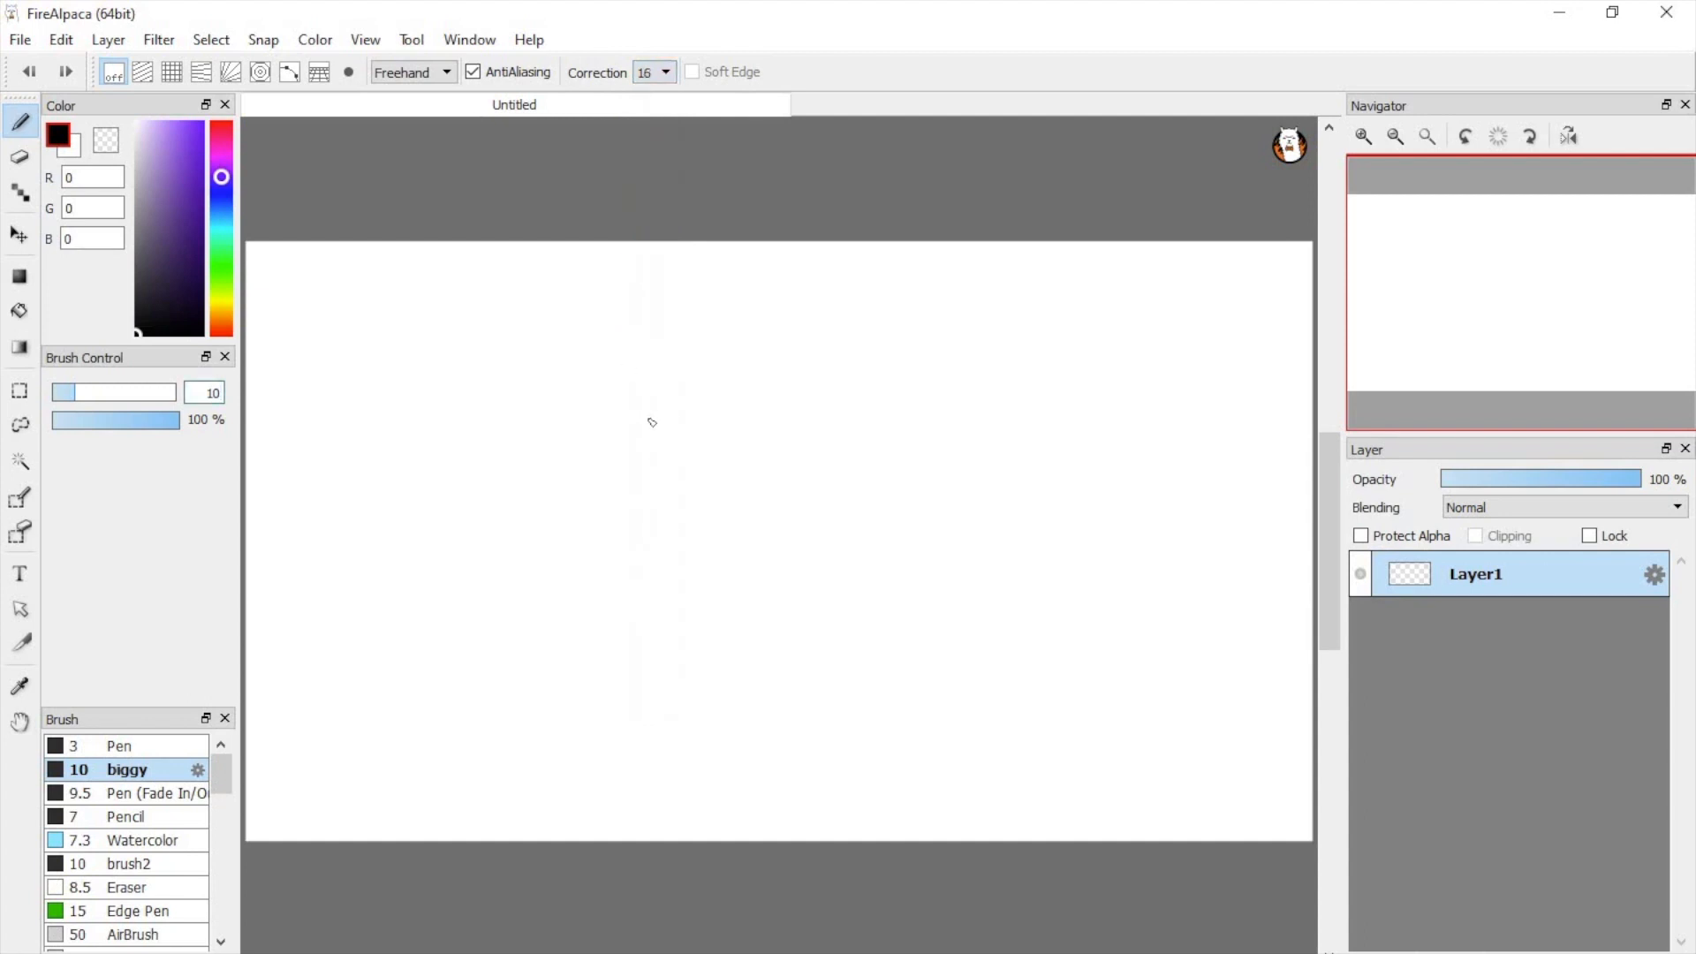
mouse_move(667, 406)
left_mouse_down()
mouse_move(610, 438)
mouse_move(571, 514)
mouse_move(588, 600)
mouse_move(624, 644)
mouse_move(786, 691)
mouse_move(877, 635)
mouse_move(902, 596)
mouse_move(924, 551)
mouse_move(914, 478)
mouse_move(867, 421)
mouse_move(799, 391)
mouse_move(664, 404)
left_mouse_up()
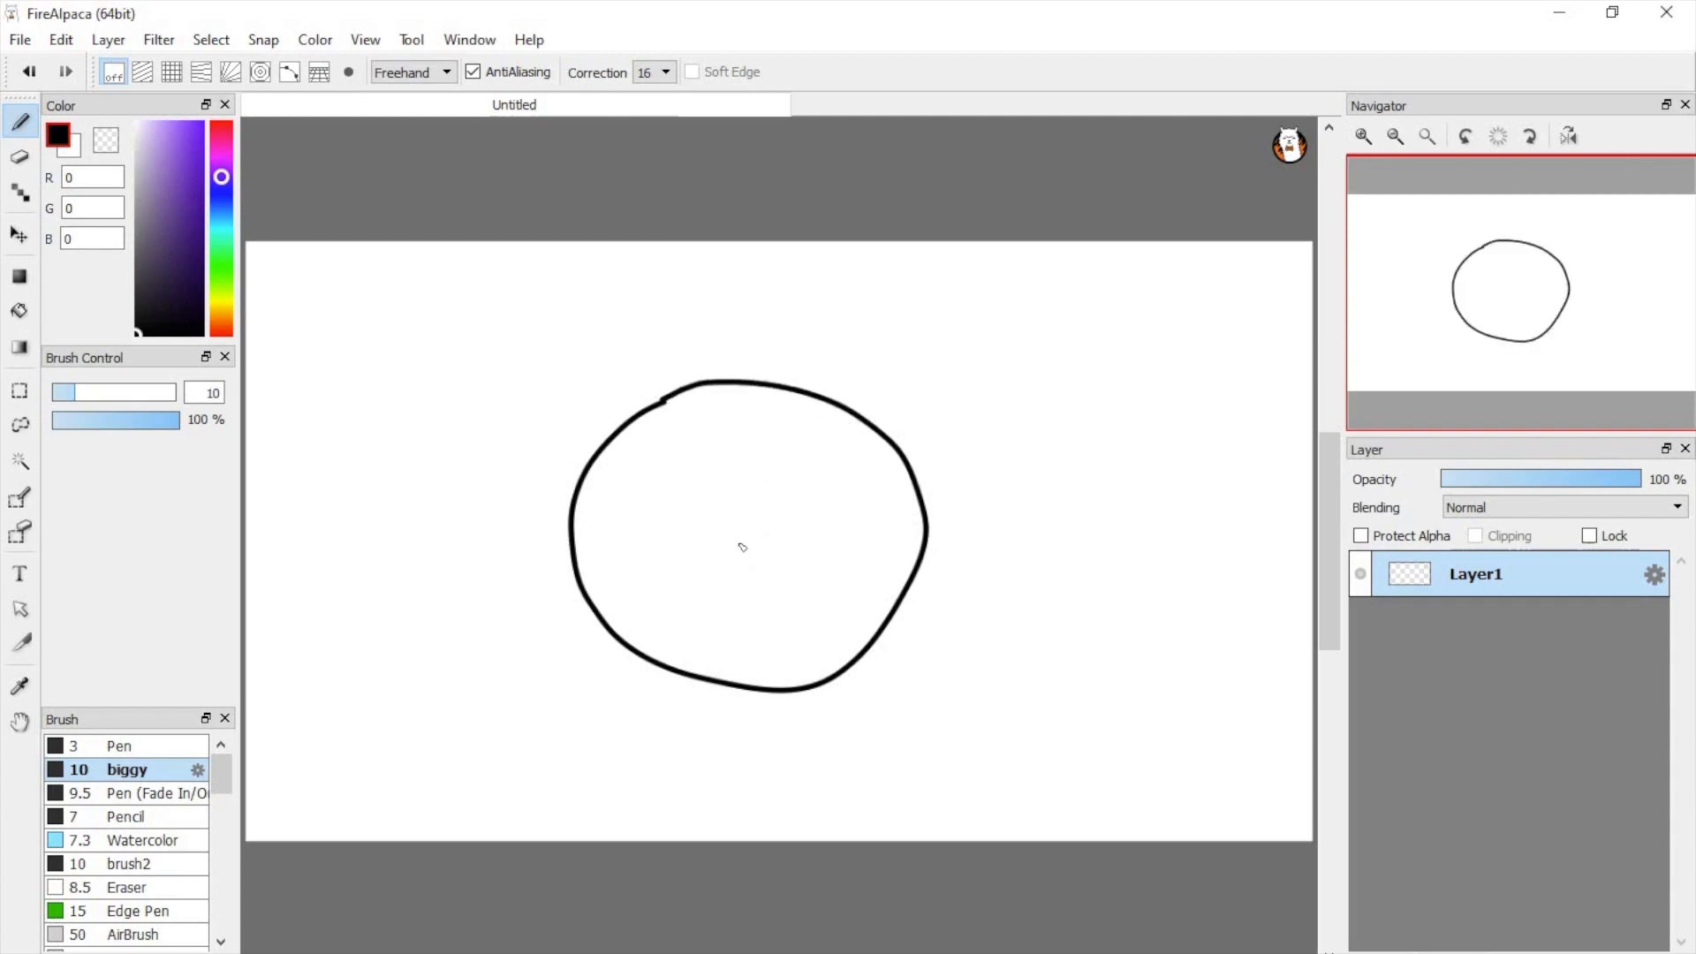
key("ctrl+z")
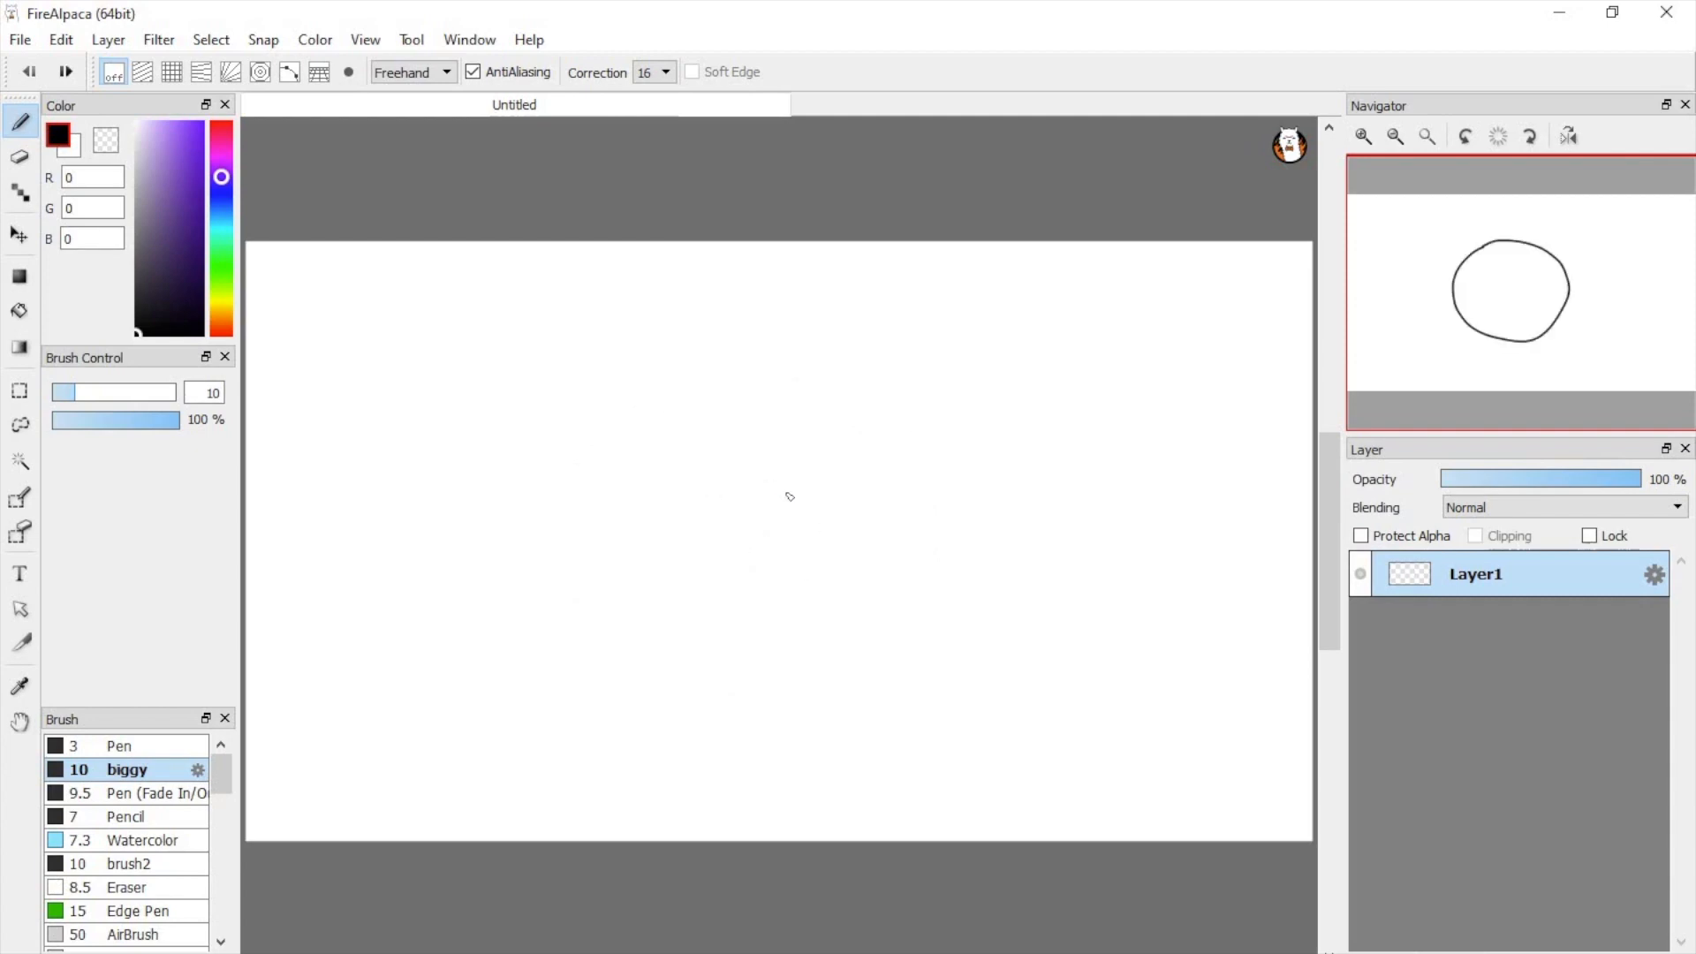
Step: Test a stroke correction of 0 by drawing a circle with marks inside it, and undo all of the strokes
left_click(665, 72)
left_click(642, 93)
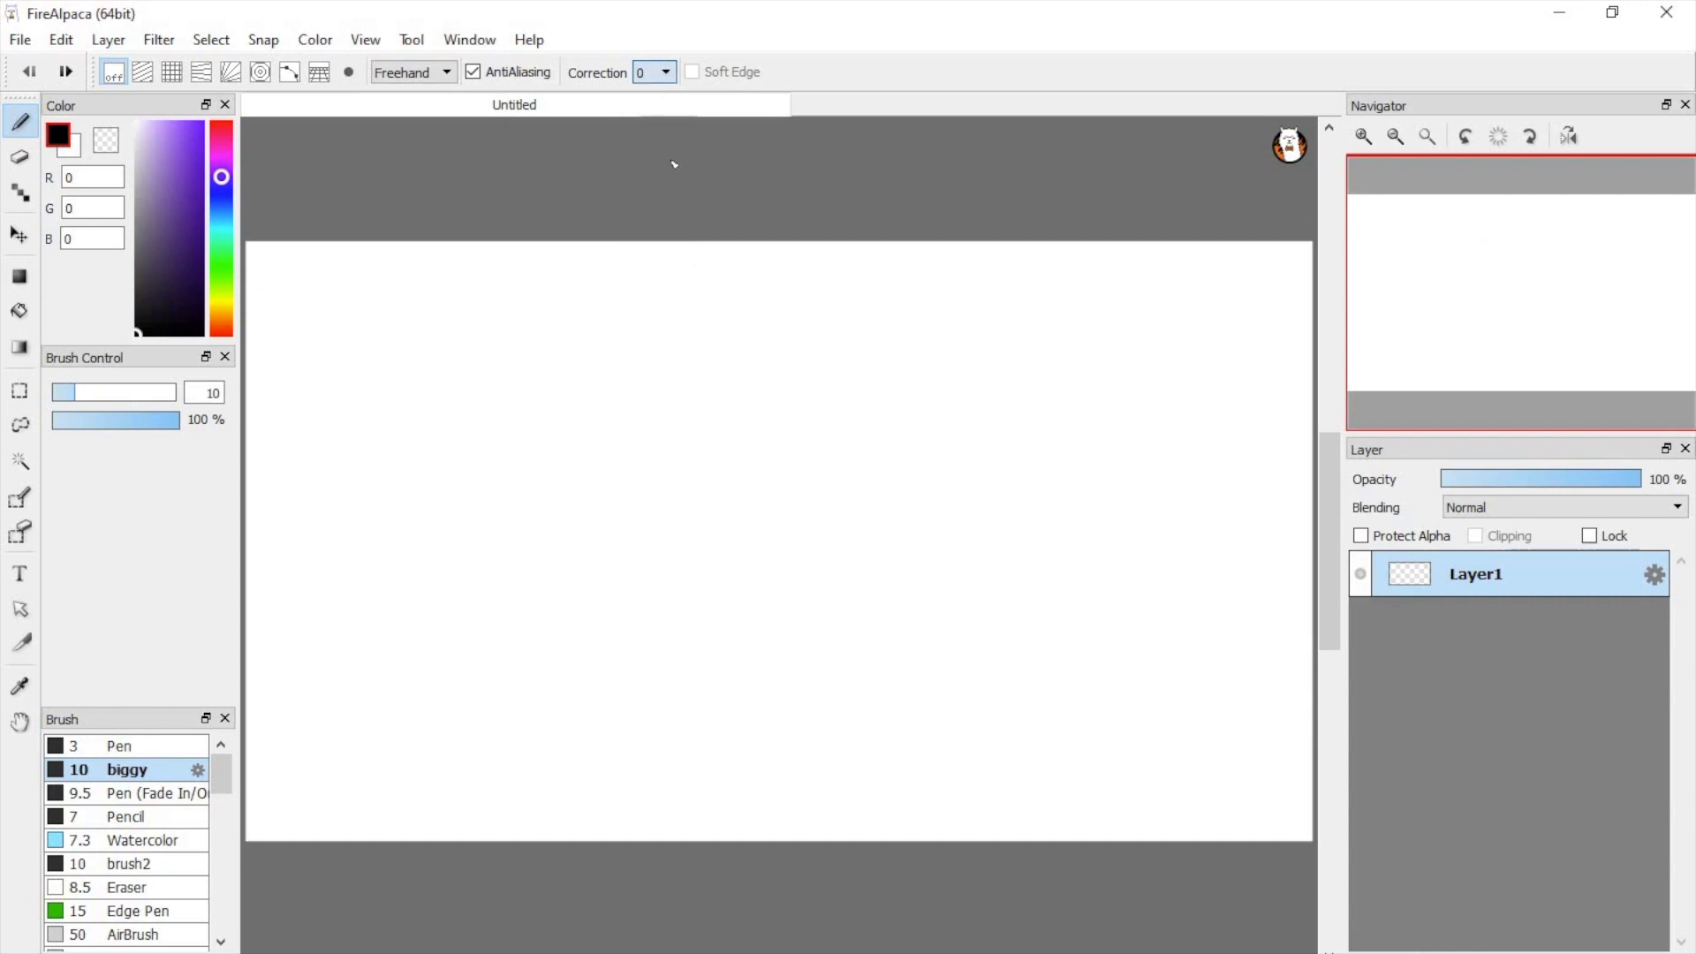
left_click_drag(692, 374, 548, 555)
mouse_move(590, 612)
left_mouse_down()
mouse_move(822, 496)
mouse_move(707, 376)
mouse_move(678, 372)
left_mouse_up()
left_click(685, 473)
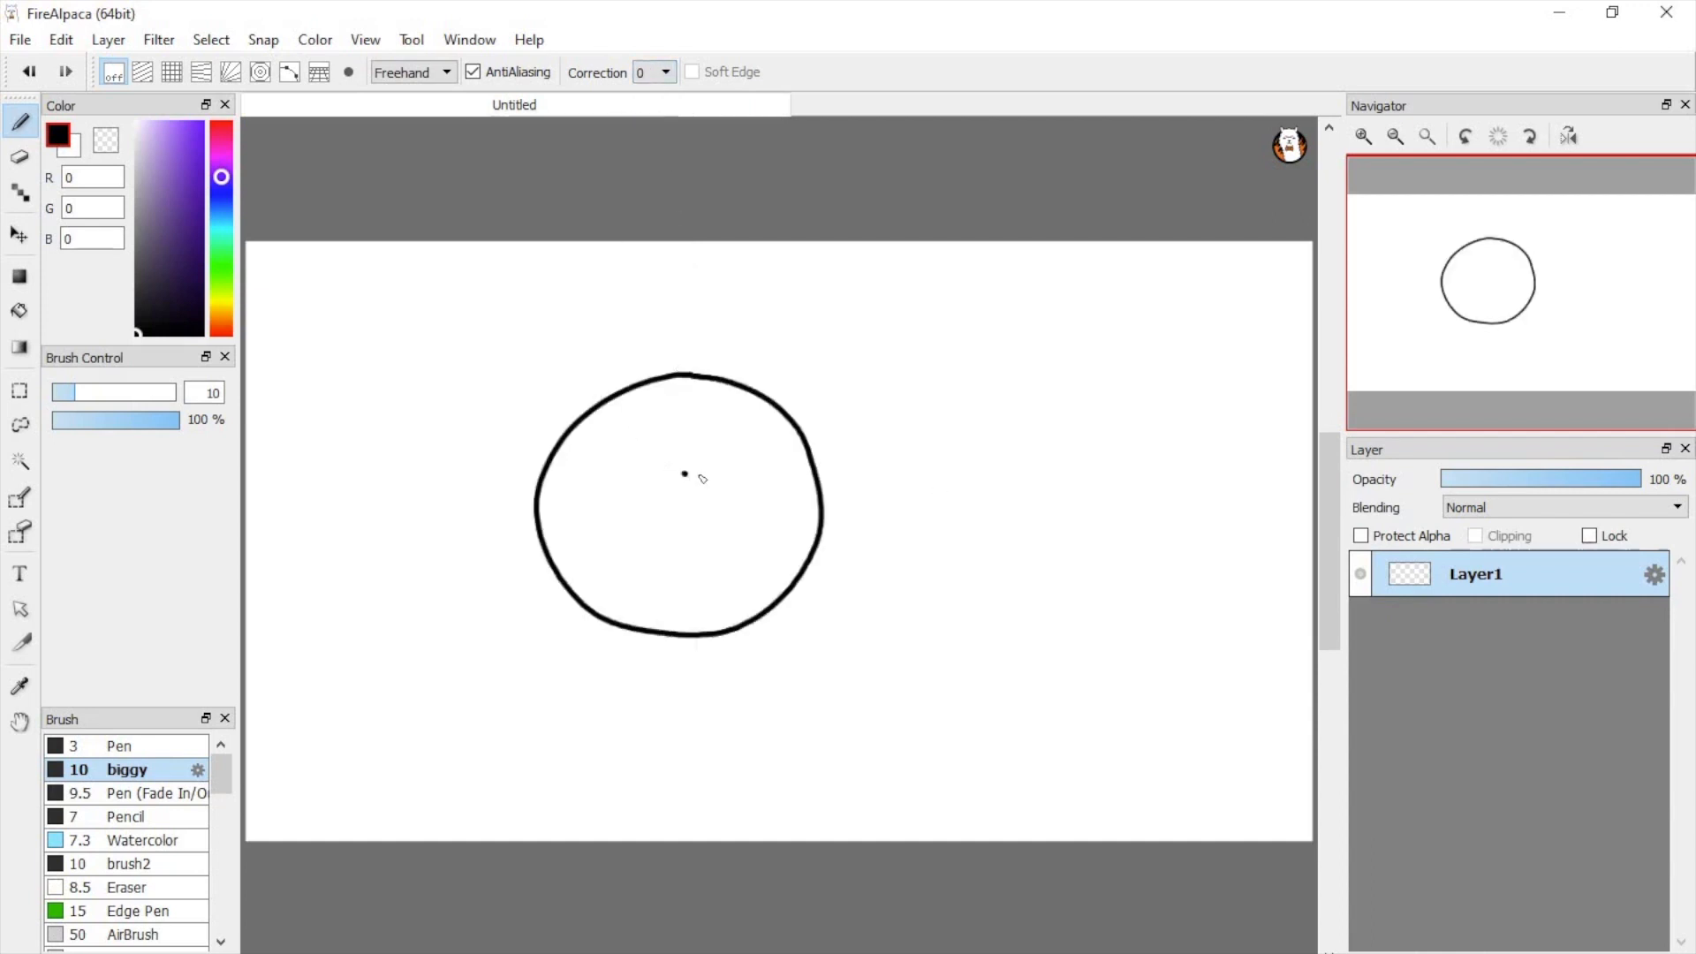
left_click_drag(623, 476, 821, 512)
key("ctrl+z")
key("ctrl+z")
key("ctrl+z")
key("ctrl+z")
Step: Test a stroke correction of 40 by drawing a wavy line across the canvas, and undo it
left_click(657, 78)
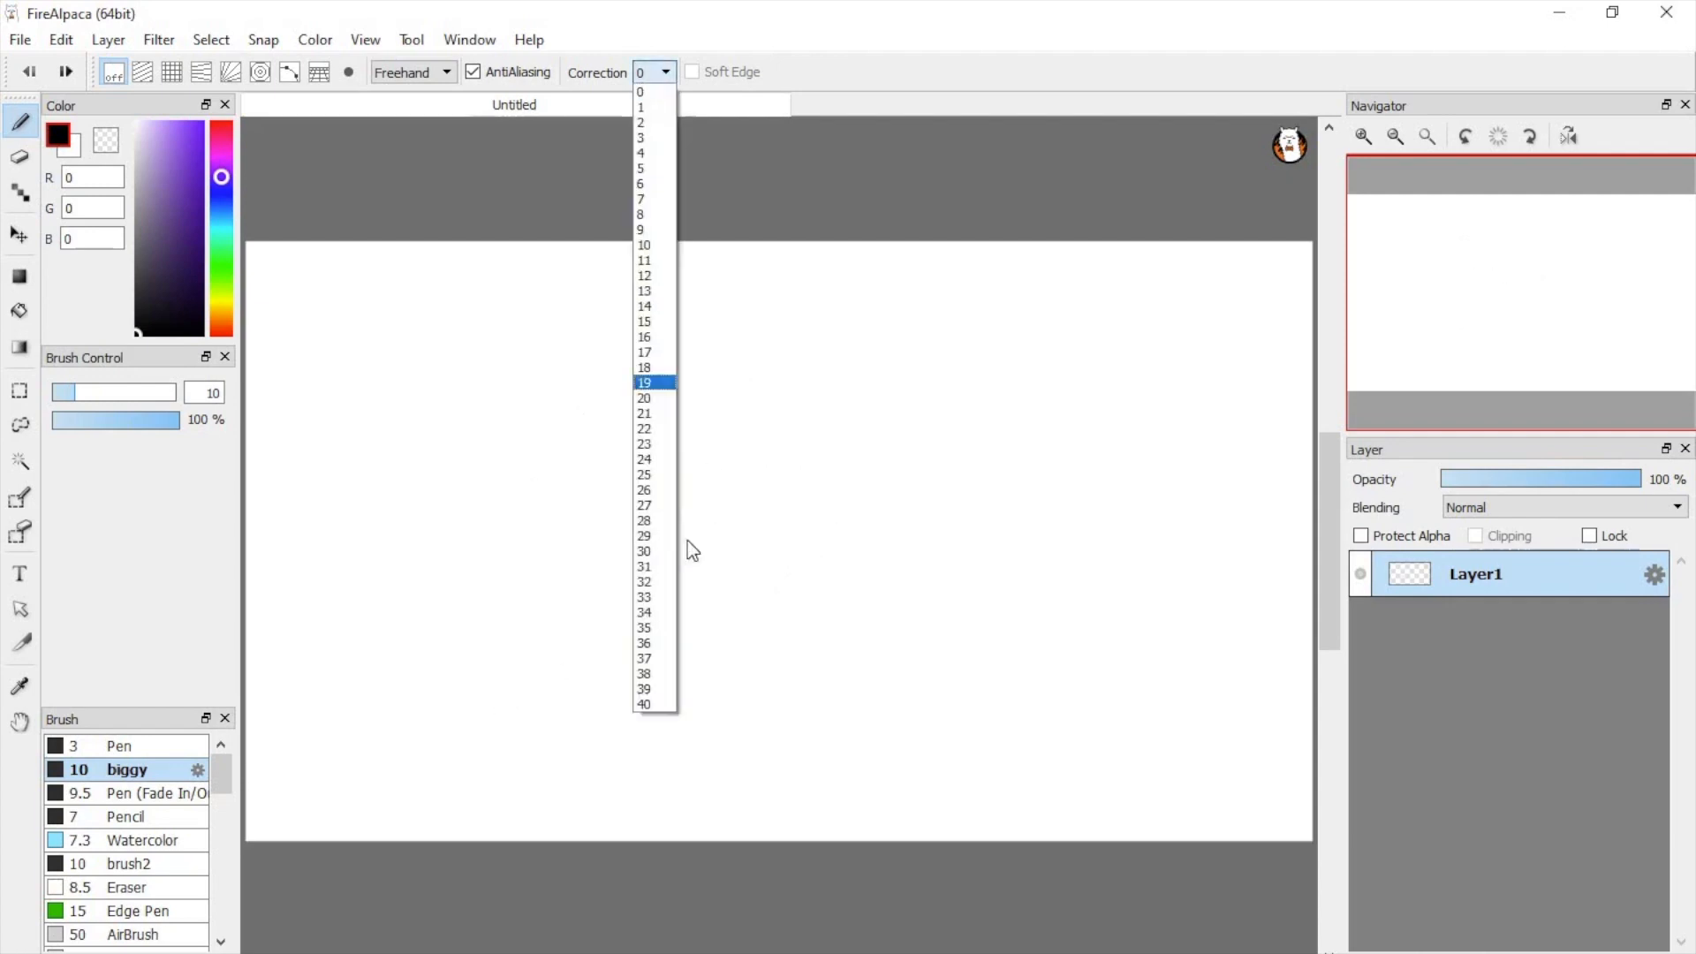
left_click(646, 703)
mouse_move(679, 424)
left_mouse_down()
mouse_move(597, 476)
mouse_move(559, 525)
mouse_move(534, 645)
mouse_move(584, 651)
mouse_move(715, 463)
mouse_move(776, 414)
mouse_move(811, 422)
mouse_move(791, 477)
mouse_move(691, 590)
mouse_move(643, 678)
mouse_move(653, 731)
mouse_move(700, 710)
mouse_move(798, 550)
mouse_move(870, 501)
mouse_move(900, 543)
mouse_move(804, 656)
mouse_move(802, 701)
mouse_move(881, 637)
mouse_move(907, 650)
mouse_move(892, 686)
left_mouse_up()
key("ctrl+z")
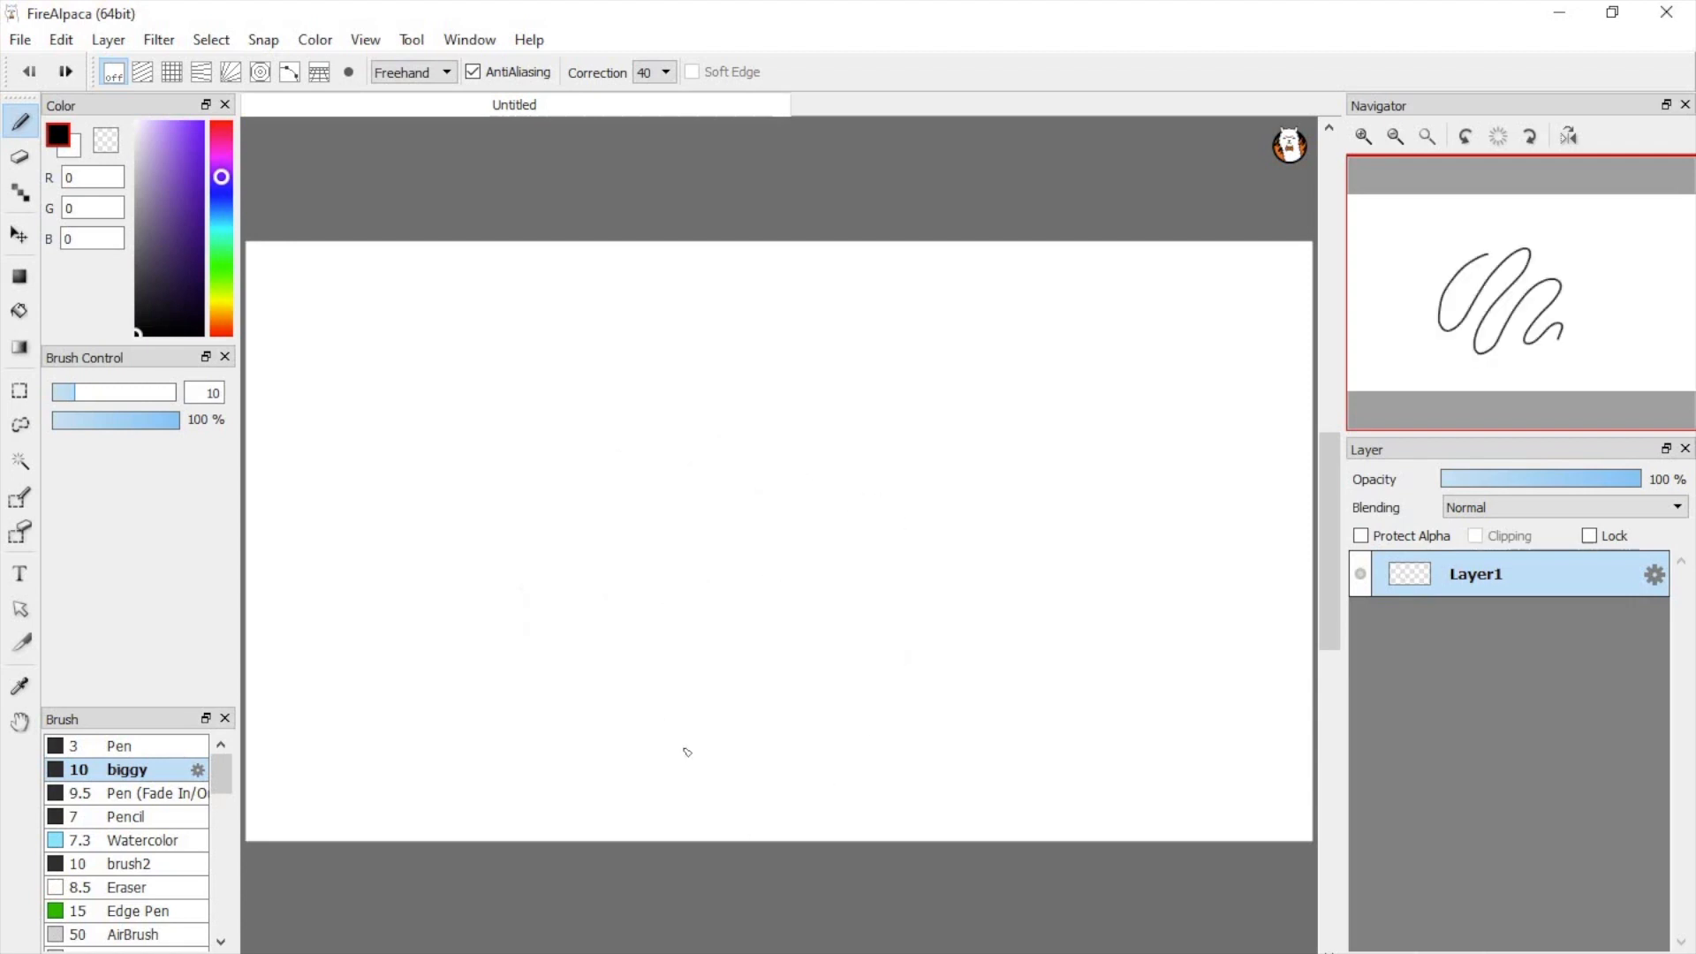
Step: Set the stroke correction to 13 and draw a round head with spiky hair, two dot eyes and a smile
left_click(643, 78)
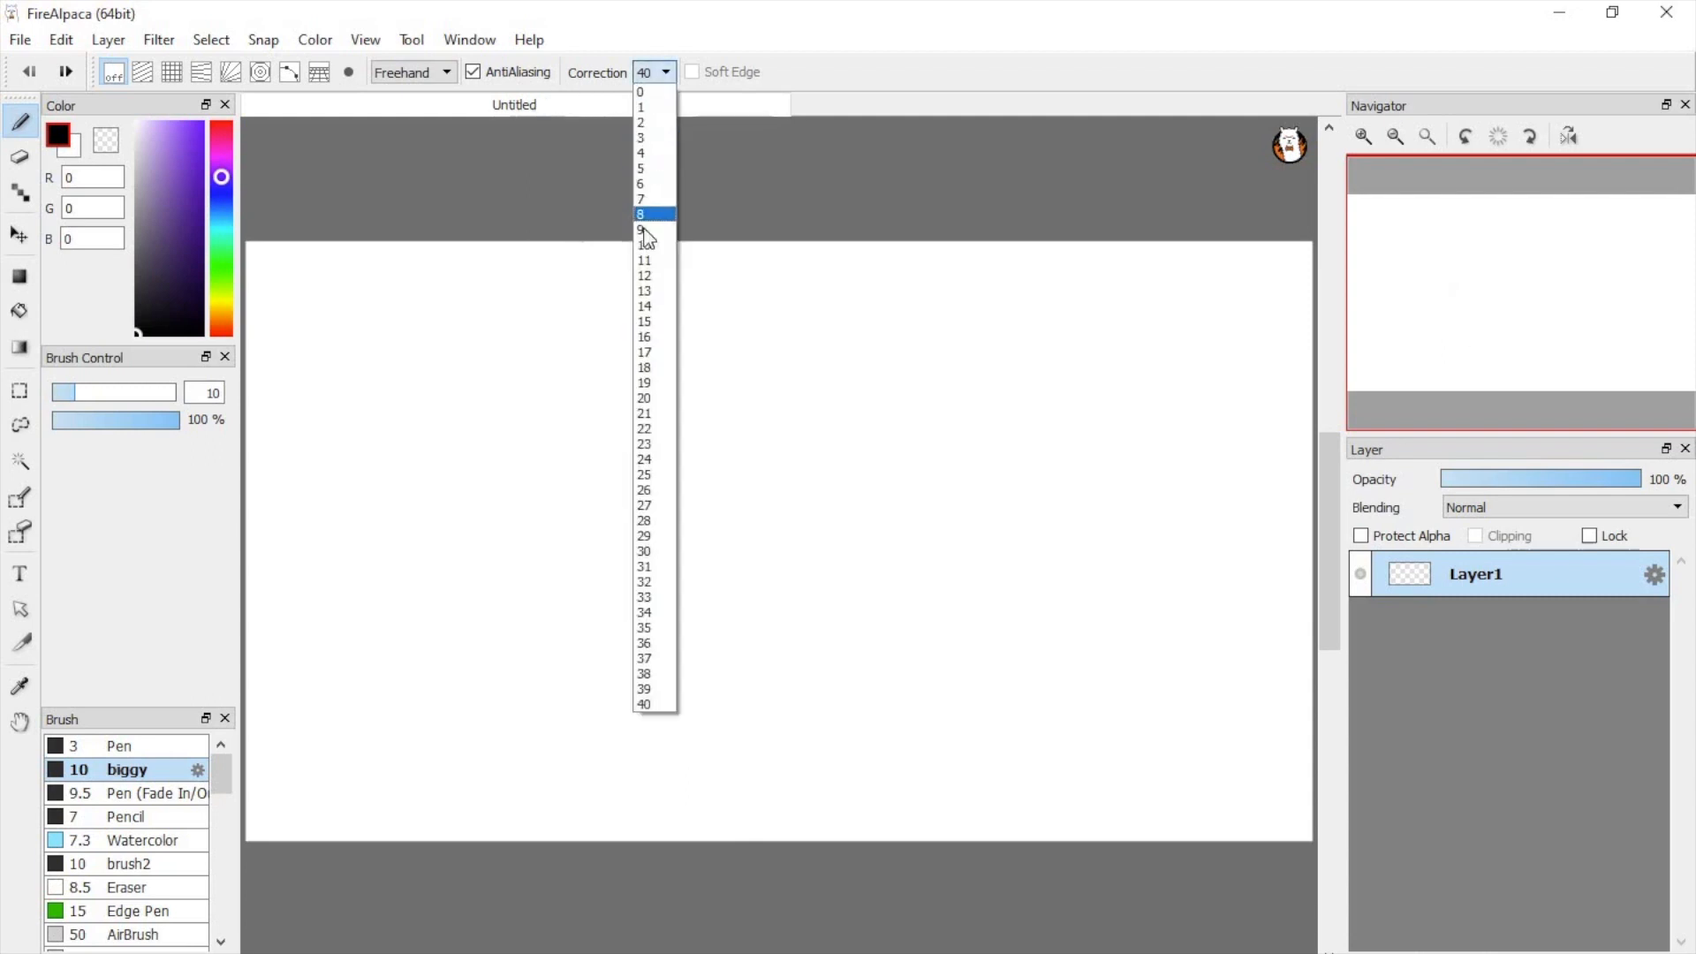
left_click(650, 292)
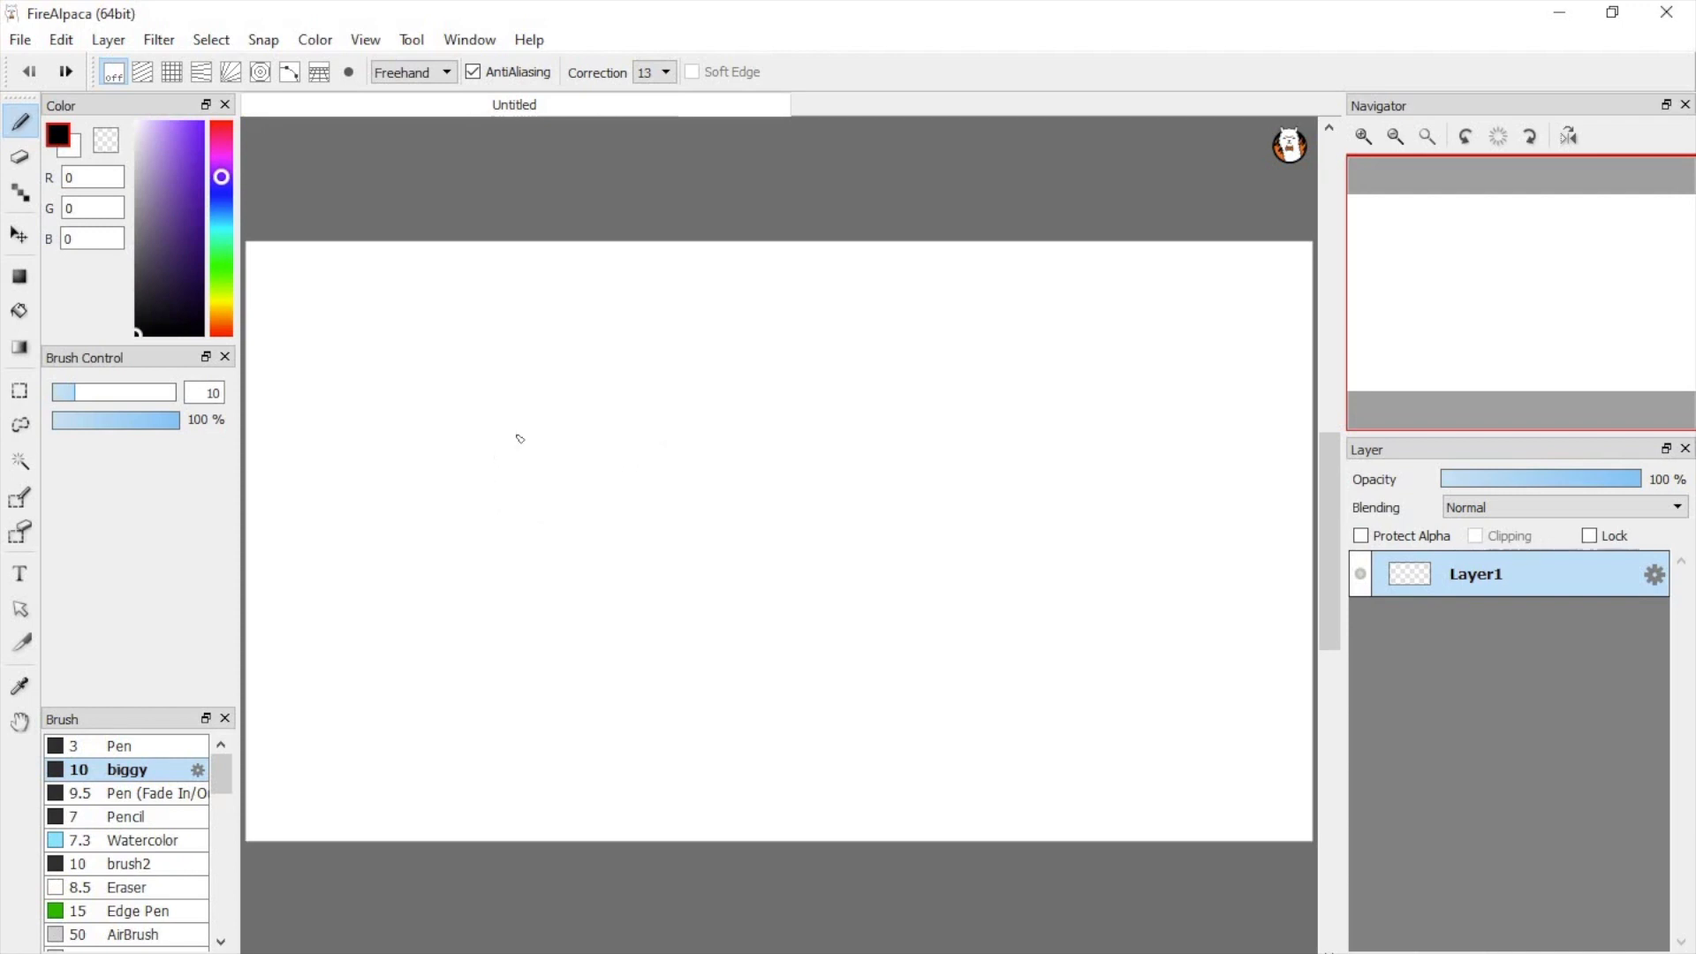
mouse_move(647, 465)
left_mouse_down()
mouse_move(638, 398)
mouse_move(658, 410)
mouse_move(687, 360)
mouse_move(731, 351)
mouse_move(734, 380)
mouse_move(818, 354)
mouse_move(782, 416)
mouse_move(807, 435)
mouse_move(780, 485)
left_mouse_up()
mouse_move(648, 465)
left_mouse_down()
mouse_move(615, 501)
mouse_move(631, 550)
mouse_move(715, 571)
mouse_move(763, 567)
mouse_move(810, 517)
mouse_move(789, 482)
left_mouse_up()
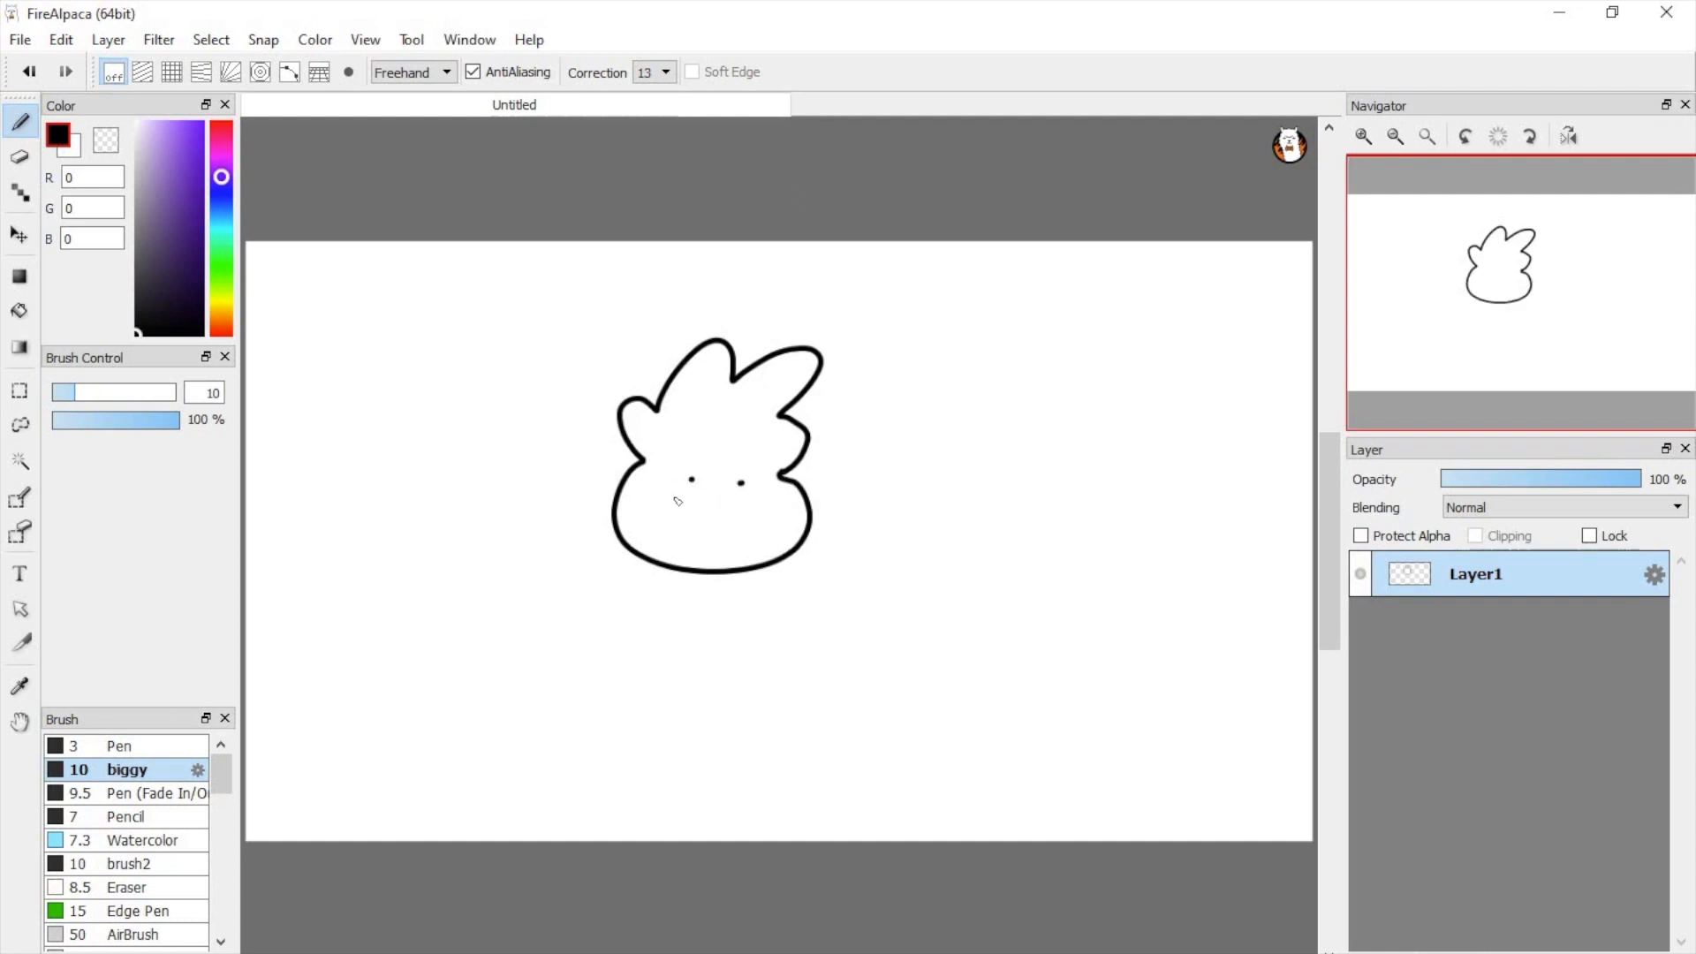
mouse_move(663, 490)
left_mouse_down()
mouse_move(730, 526)
mouse_move(775, 498)
left_mouse_up()
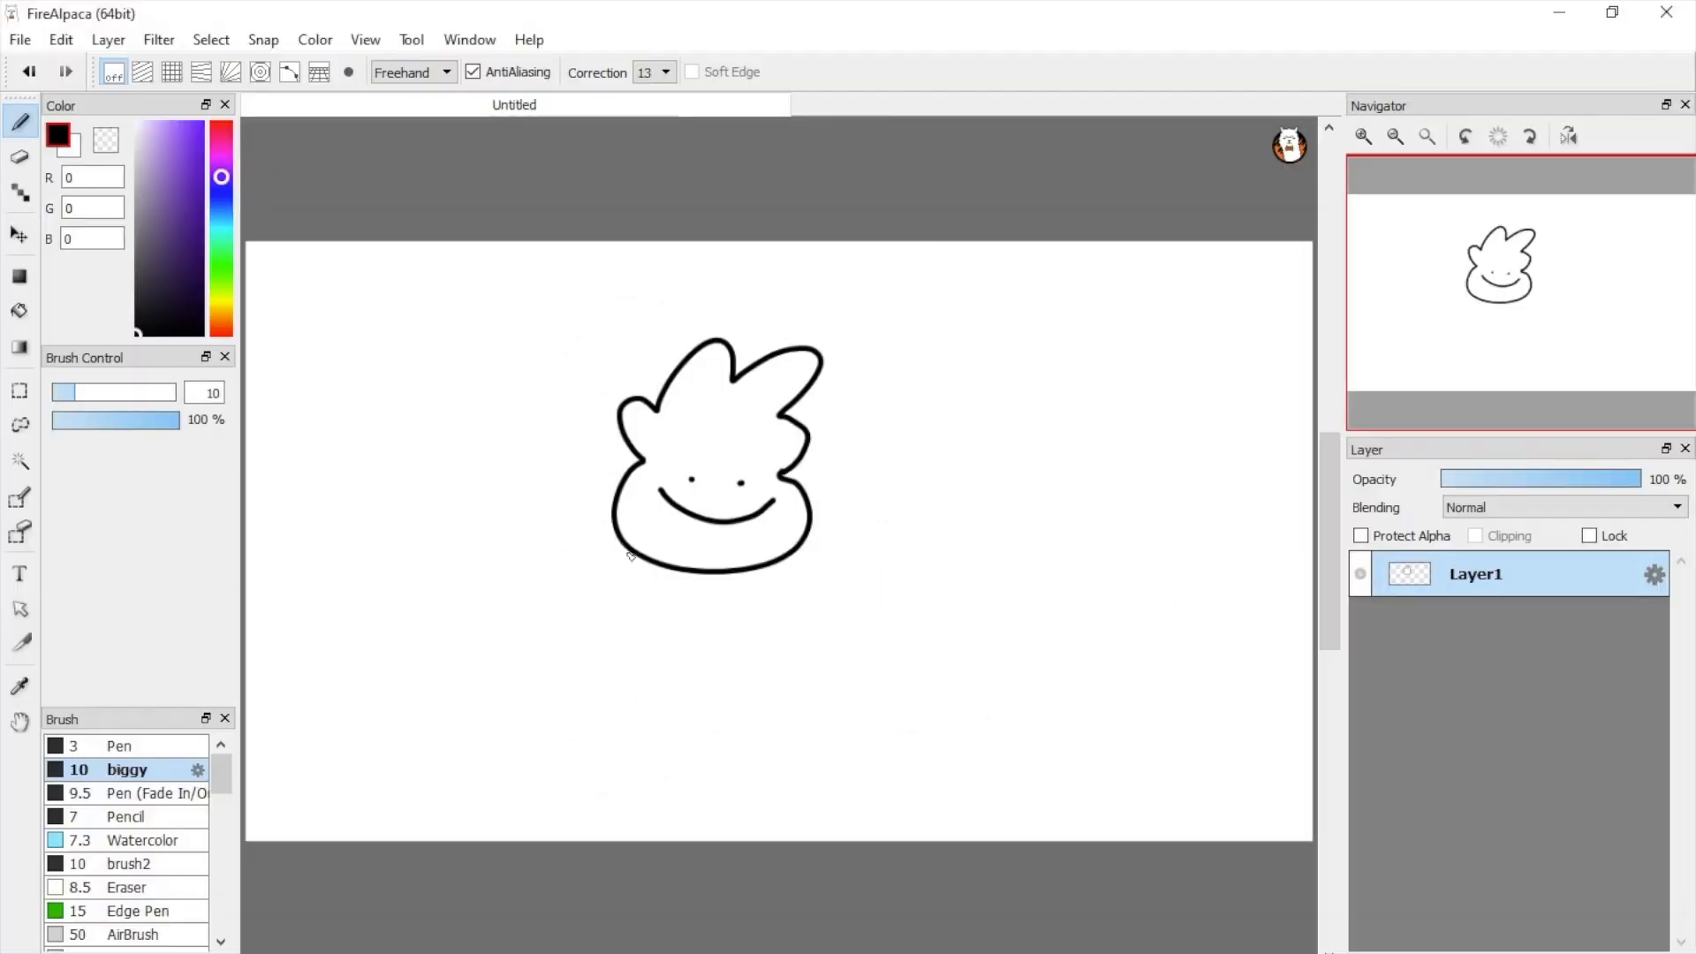
Step: Draw the character's rounded body, two raised arms and two legs with feet below the head, undoing misdrawn strokes
mouse_move(628, 552)
left_mouse_down()
mouse_move(615, 713)
mouse_move(781, 725)
mouse_move(809, 607)
mouse_move(888, 500)
mouse_move(936, 524)
mouse_move(796, 567)
left_mouse_up()
mouse_move(623, 536)
left_mouse_down()
mouse_move(497, 516)
mouse_move(621, 579)
left_mouse_up()
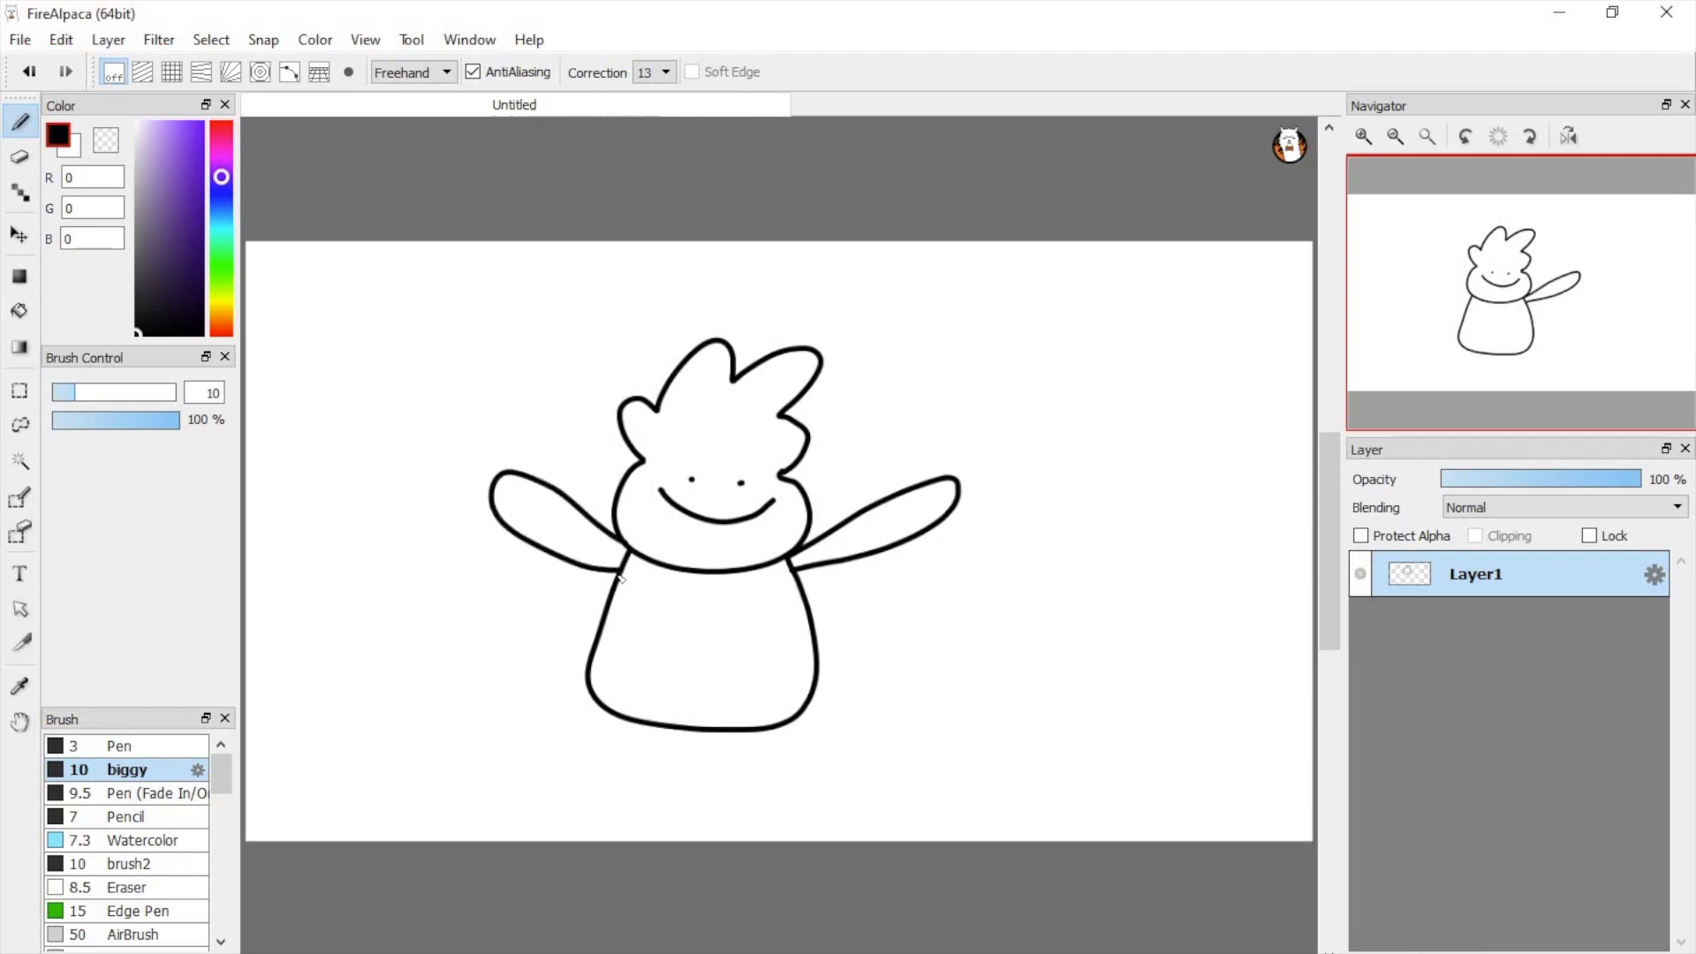
mouse_move(610, 716)
left_mouse_down()
mouse_move(557, 808)
mouse_move(502, 839)
left_mouse_up()
mouse_move(633, 839)
left_mouse_down()
mouse_move(663, 730)
mouse_move(567, 789)
mouse_move(501, 792)
mouse_move(610, 817)
mouse_move(640, 719)
mouse_move(724, 819)
mouse_move(821, 808)
mouse_move(772, 799)
mouse_move(764, 735)
left_mouse_up()
key("ctrl+z")
key("ctrl+z")
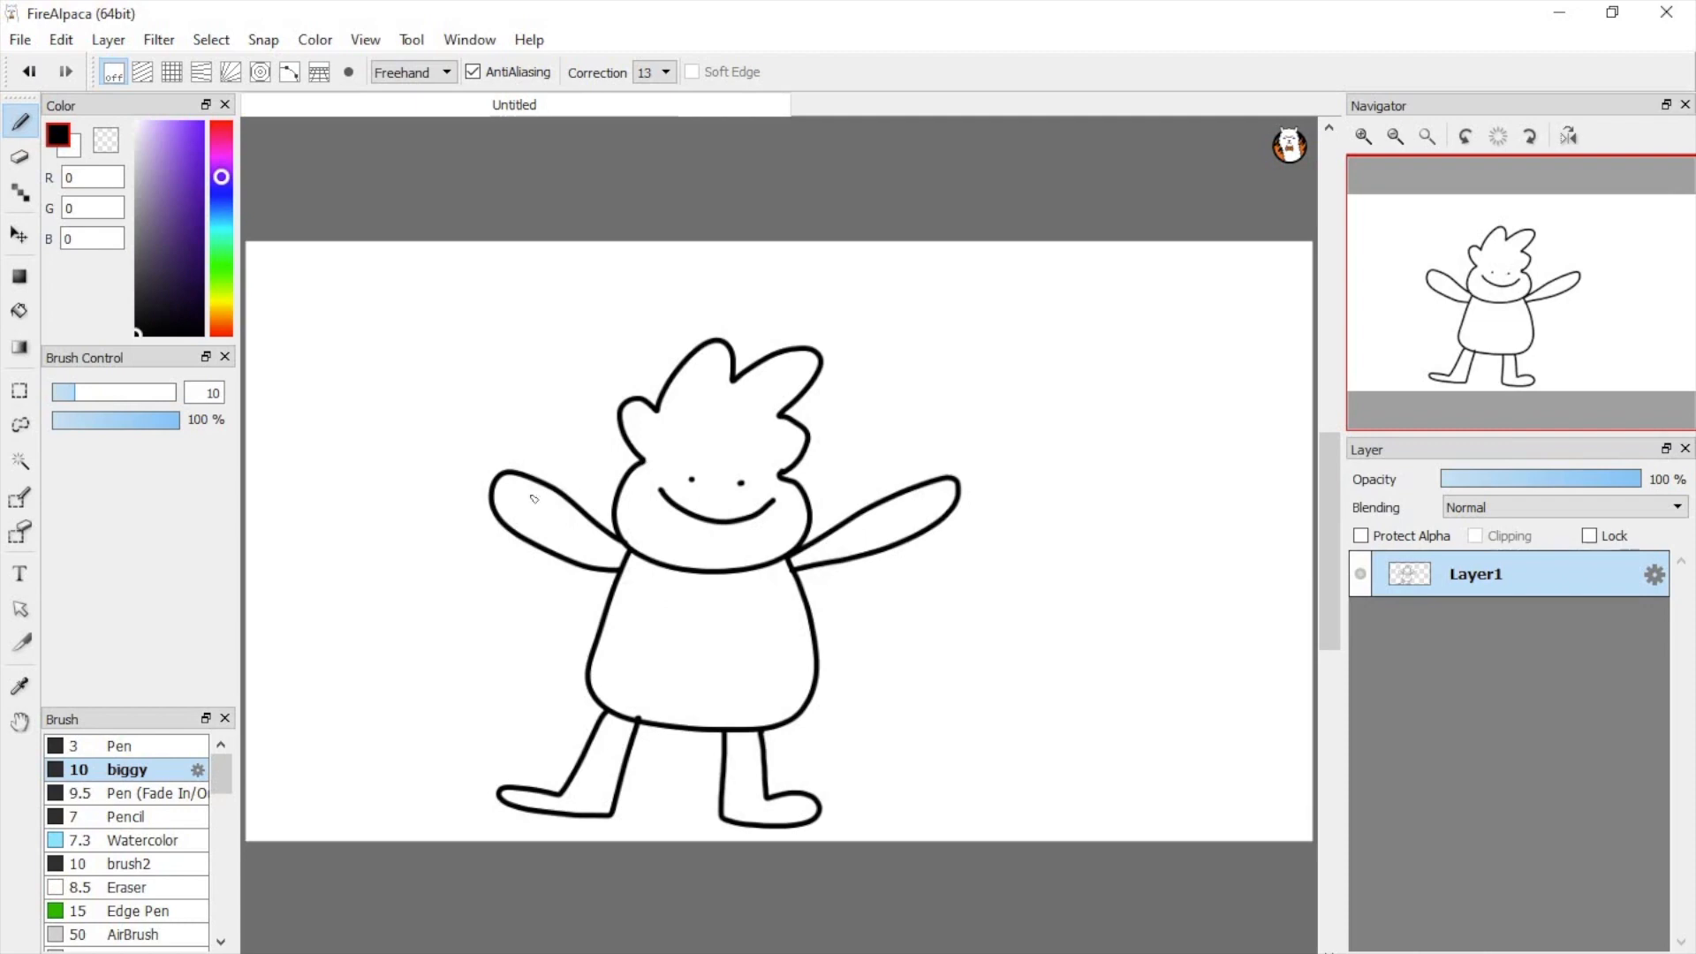
Step: Draw a jagged hairline across the forehead to separate the hair from the face, redoing the first attempt
left_click_drag(642, 462, 786, 484)
key("ctrl+z")
key("ctrl+z")
mouse_move(640, 458)
left_mouse_down()
mouse_move(731, 455)
mouse_move(785, 484)
left_mouse_up()
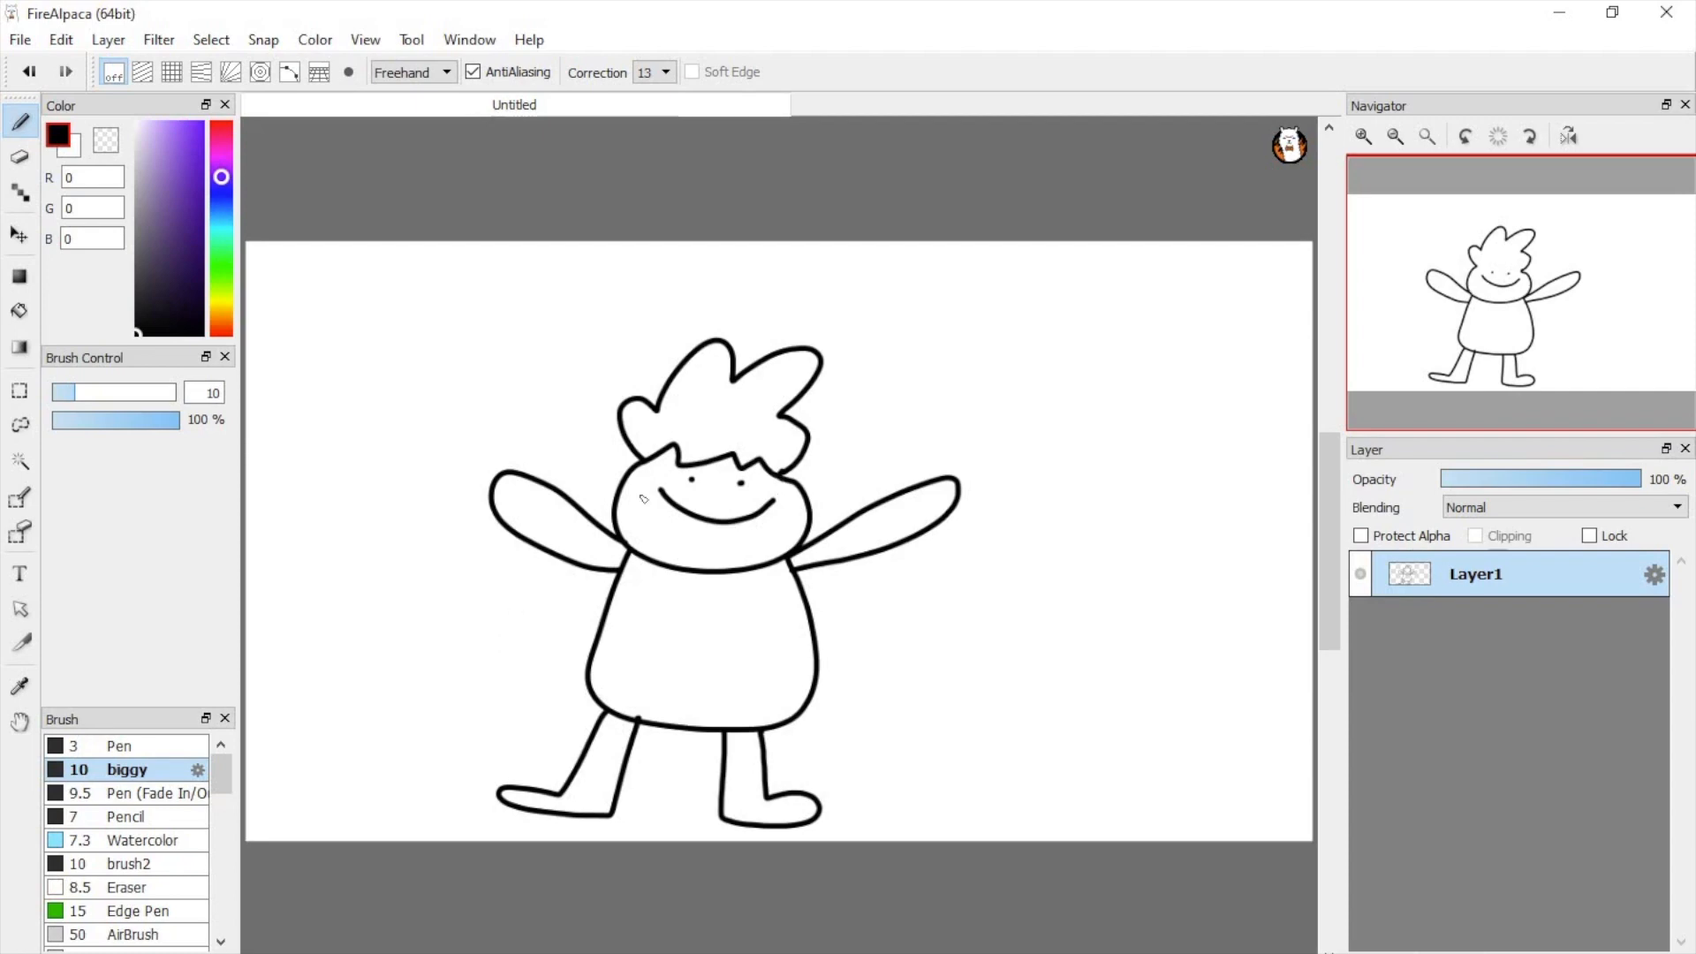
Step: Set the foreground color to mustard yellow (R 218, G 180, B 69) and activate the Bucket tool
left_click(221, 255)
mouse_move(188, 251)
left_mouse_down()
mouse_move(177, 189)
mouse_move(221, 168)
mouse_move(221, 141)
mouse_move(219, 310)
left_mouse_up()
left_click_drag(182, 189, 182, 151)
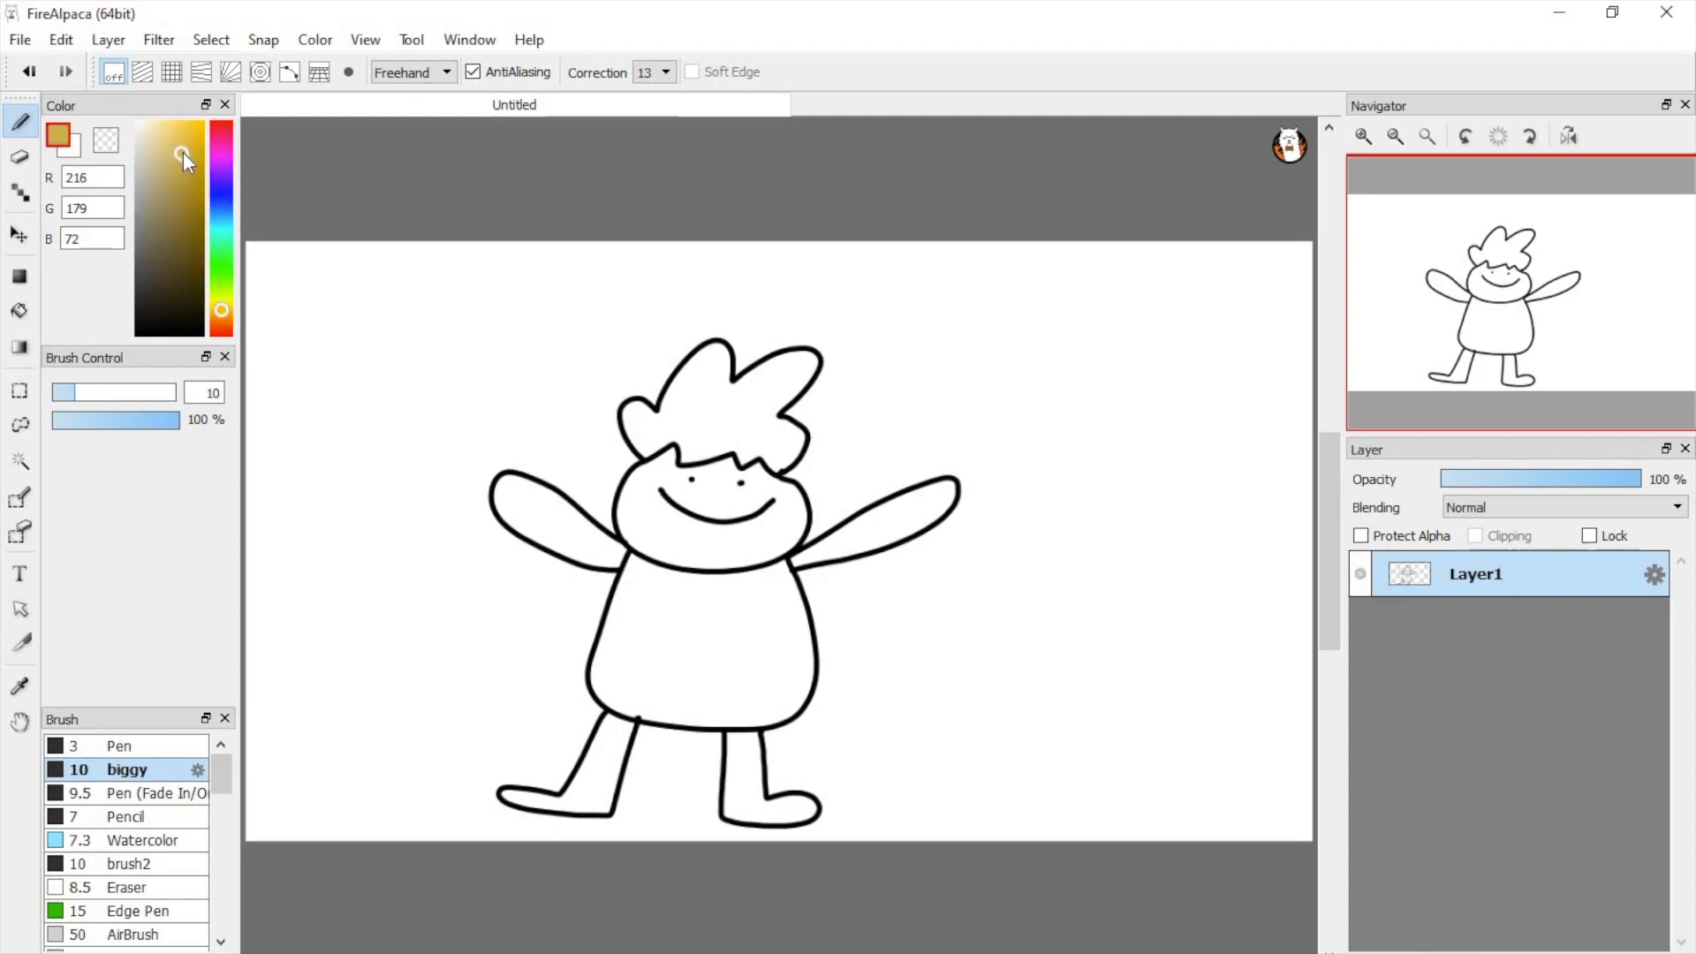
left_click(20, 311)
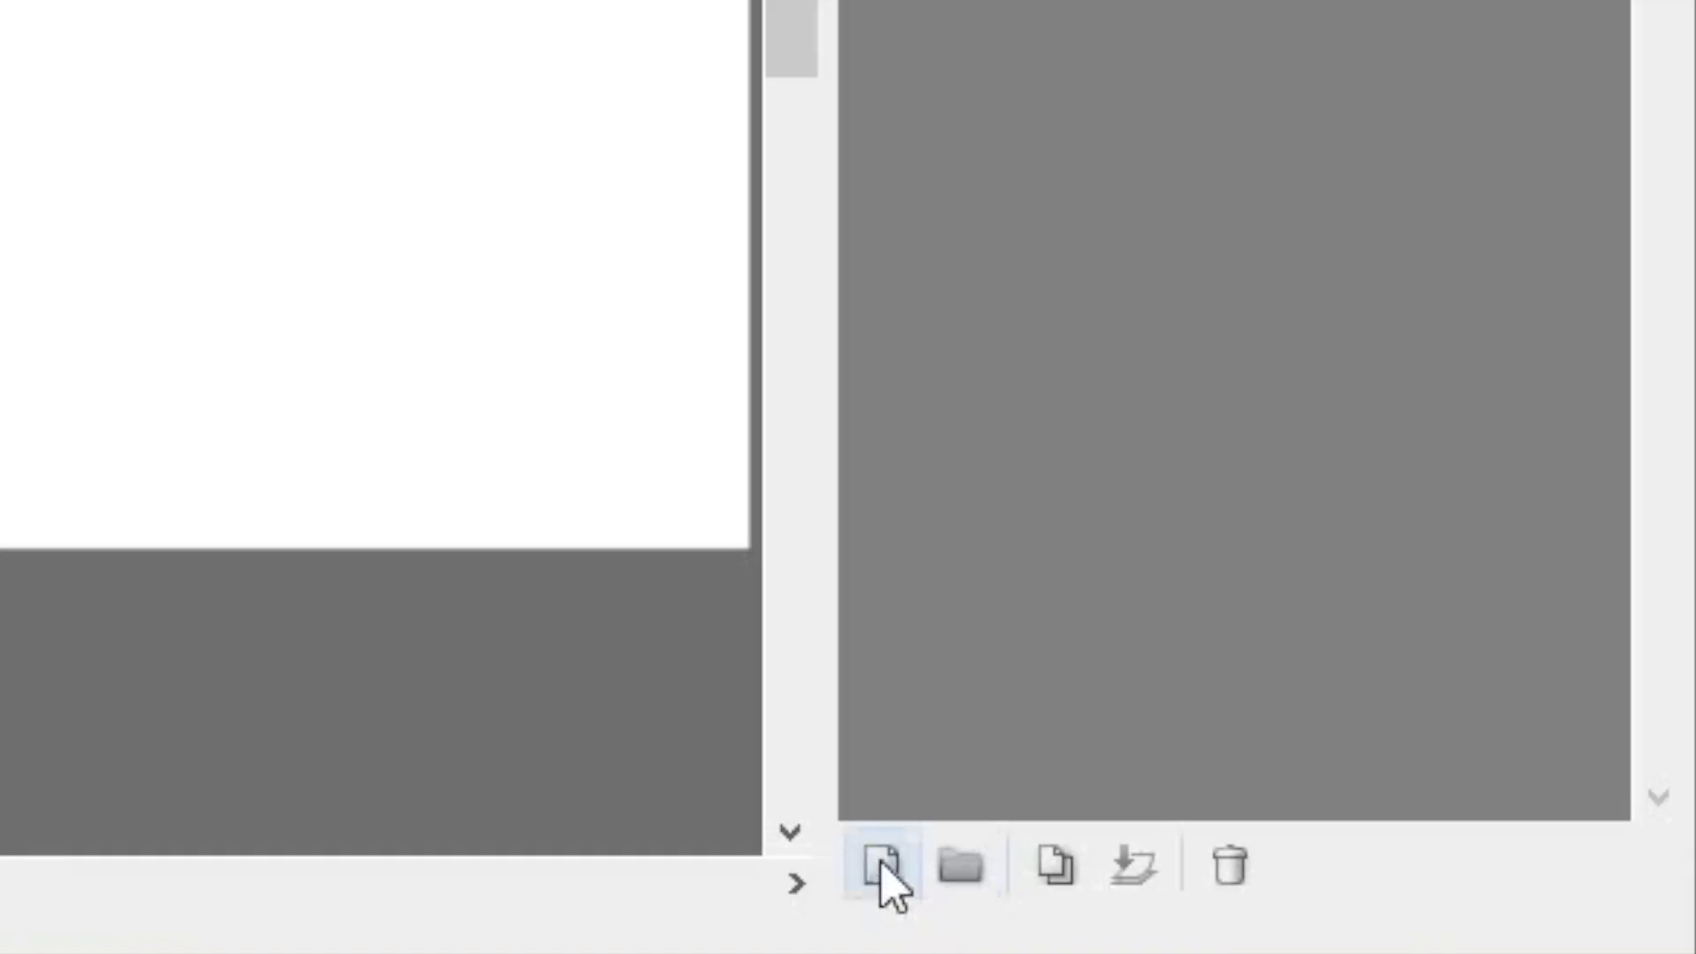
Step: Add a new layer named "color" and place it below Layer1
left_click(1366, 953)
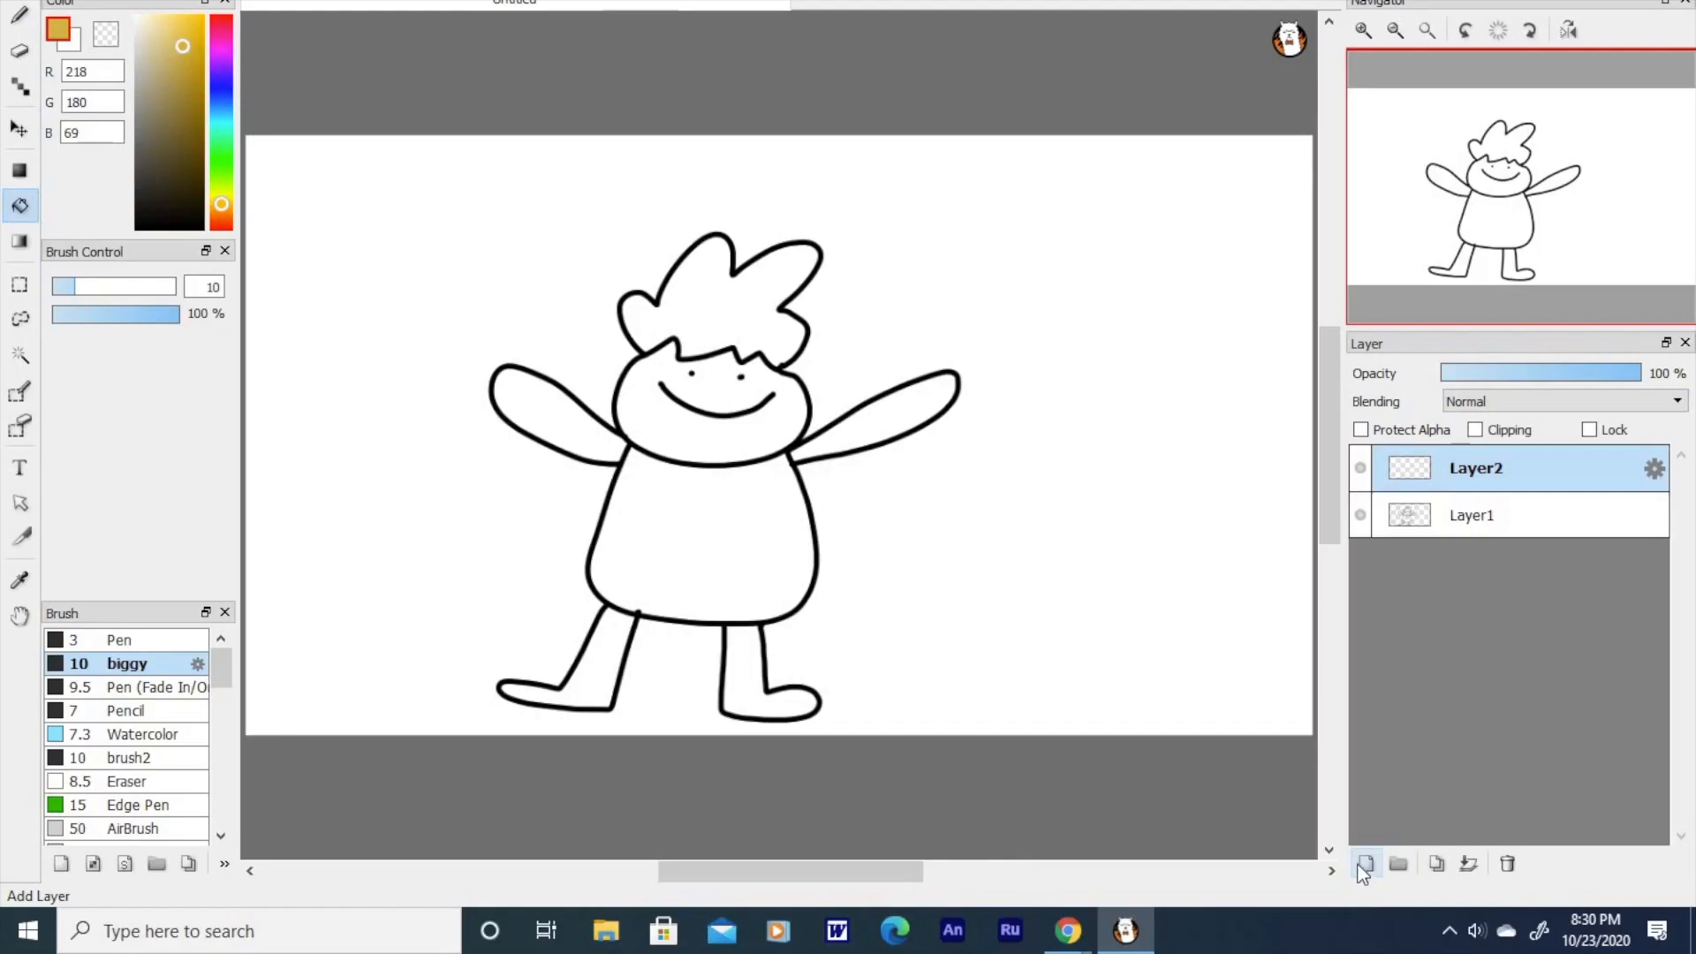
double_click(1470, 469)
type("c")
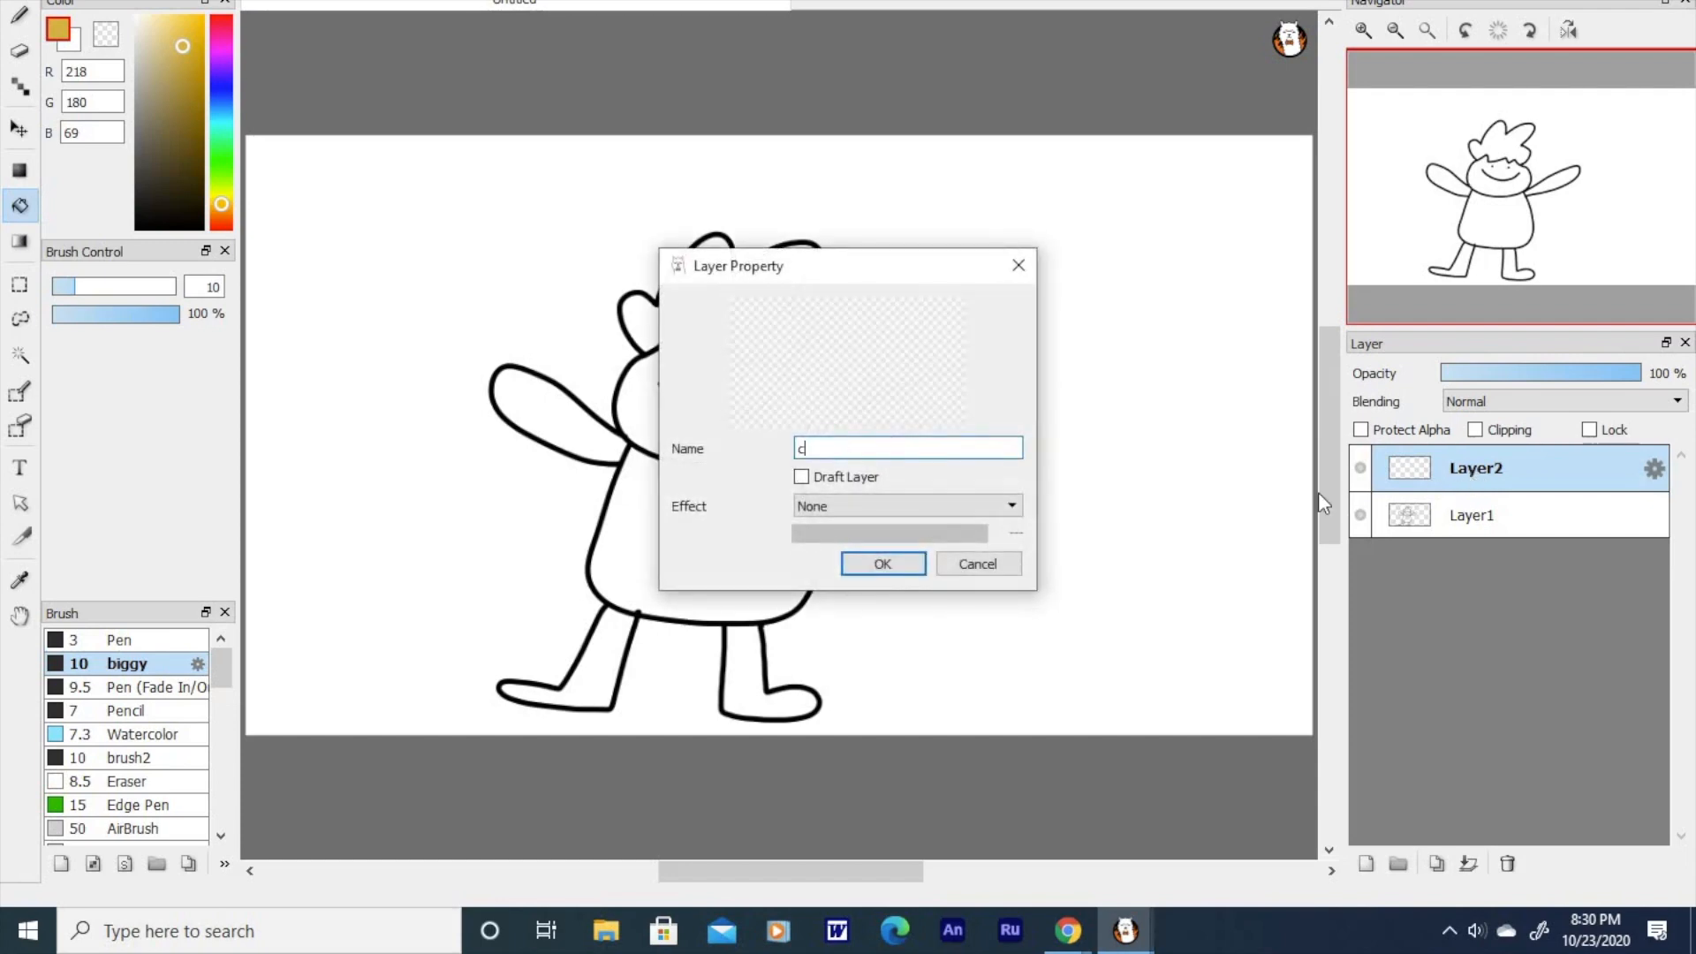
type("olor")
left_click(881, 562)
left_click_drag(1489, 470, 1477, 523)
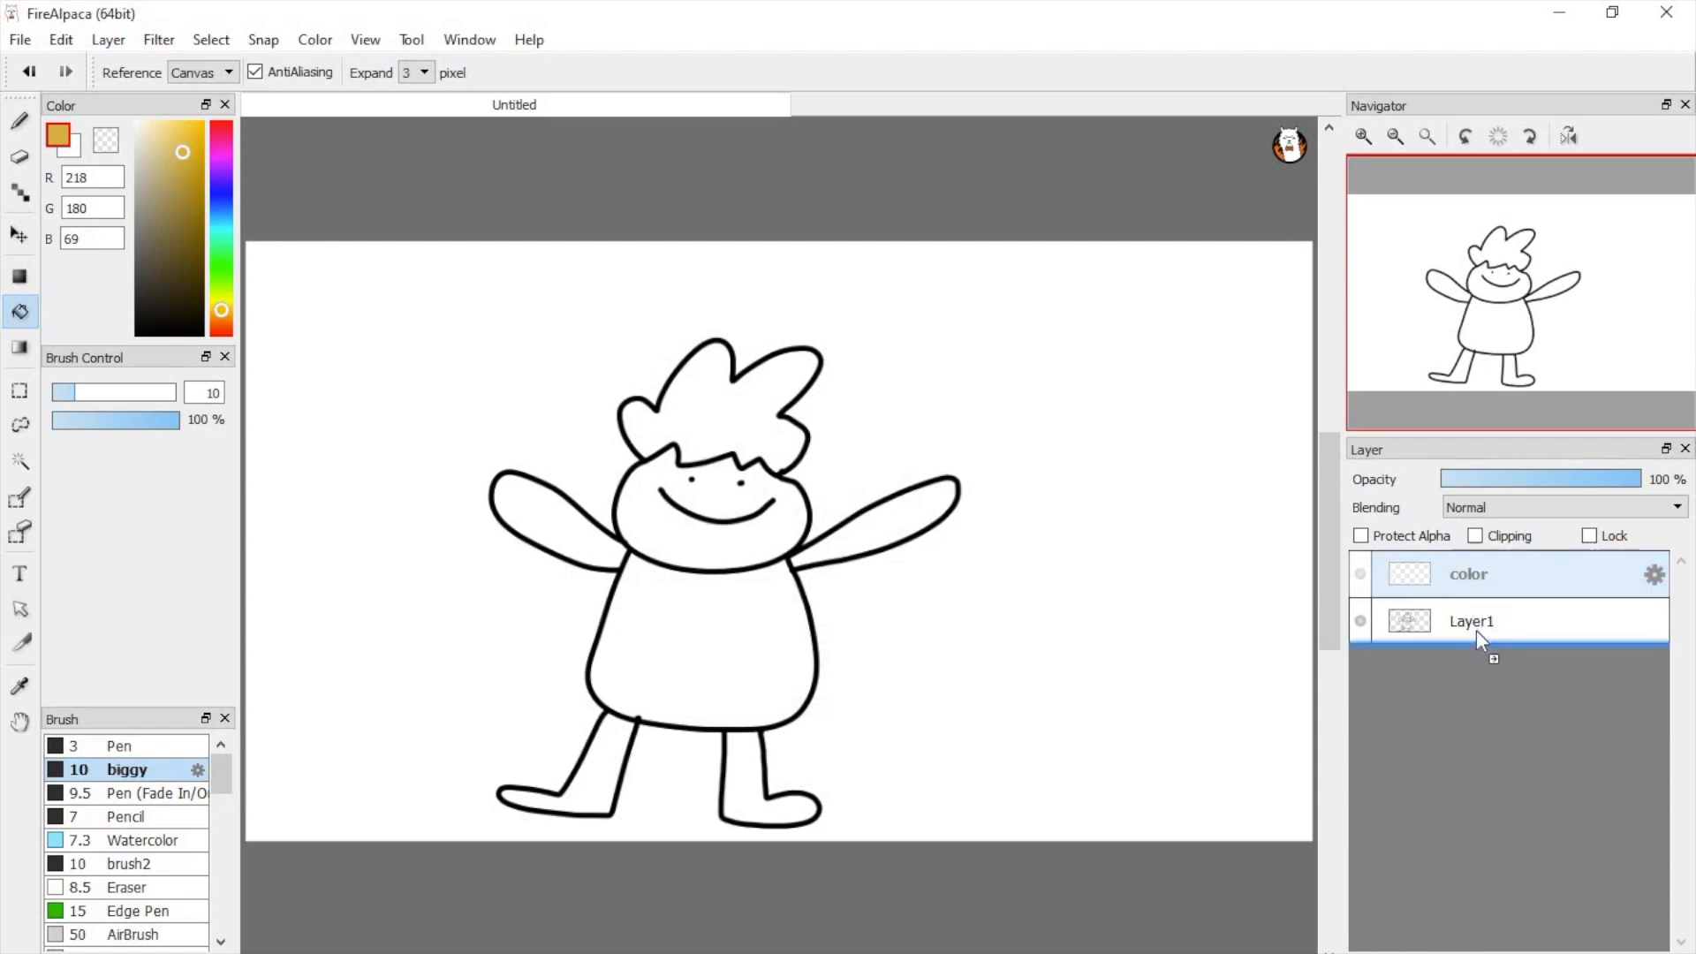
left_click_drag(1476, 629, 1484, 656)
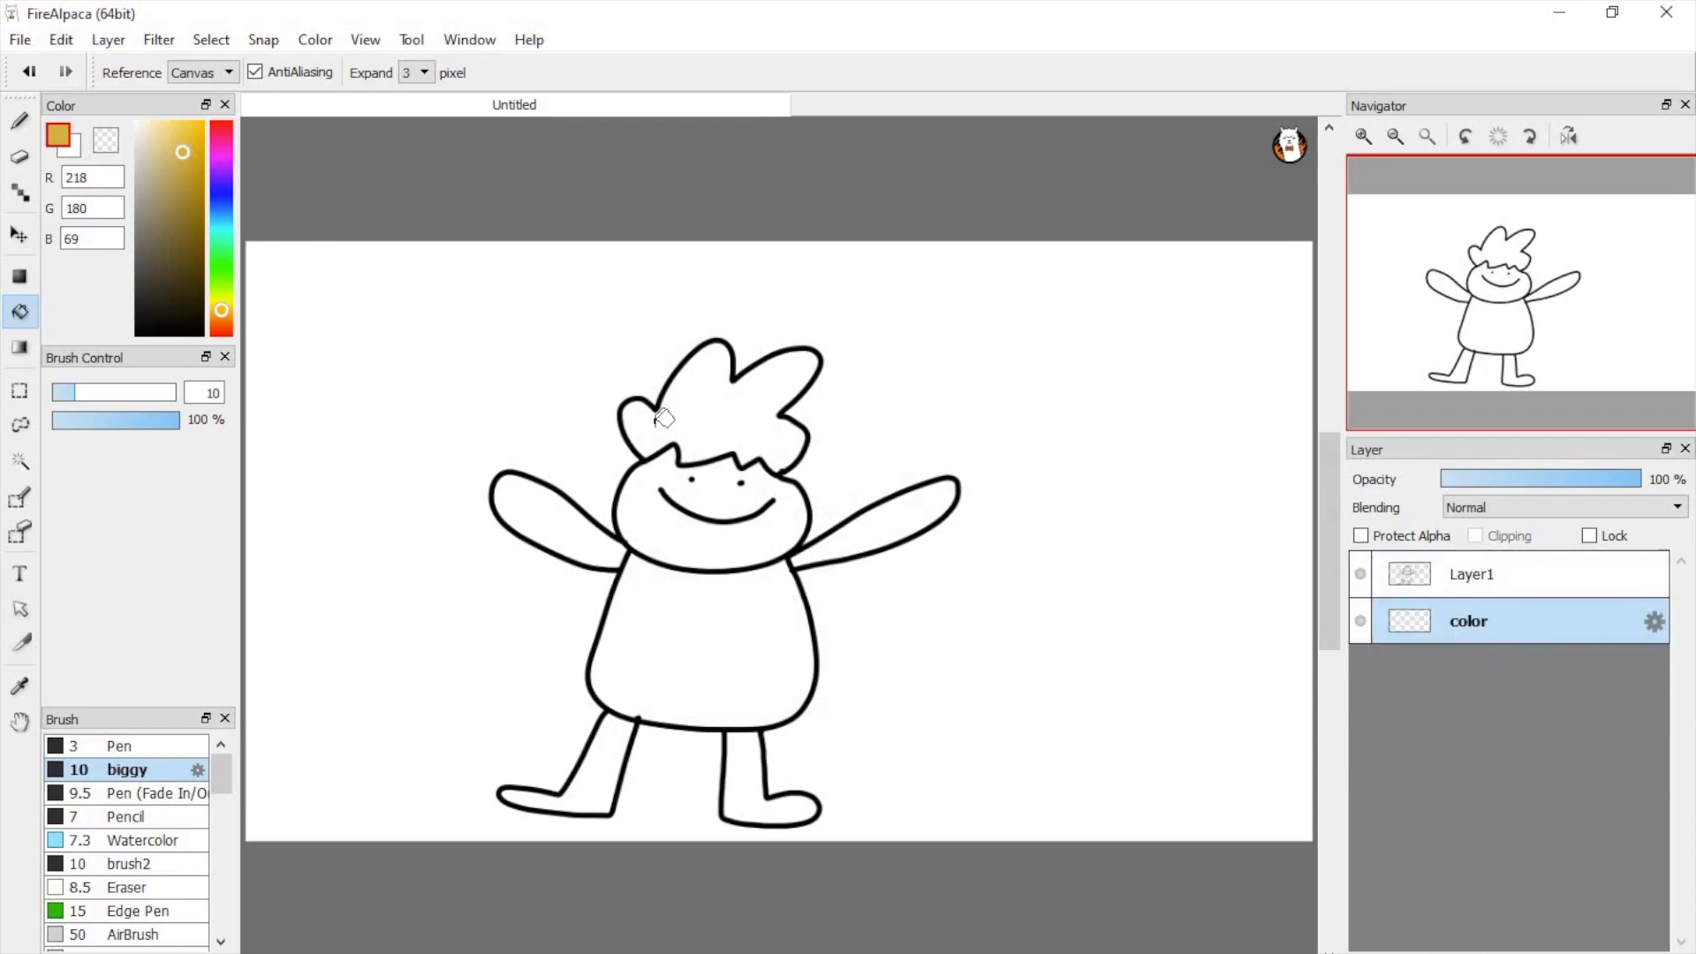
Step: Fill the hair with mustard yellow on the color layer and toggle that layer's visibility off and on
left_click(734, 432)
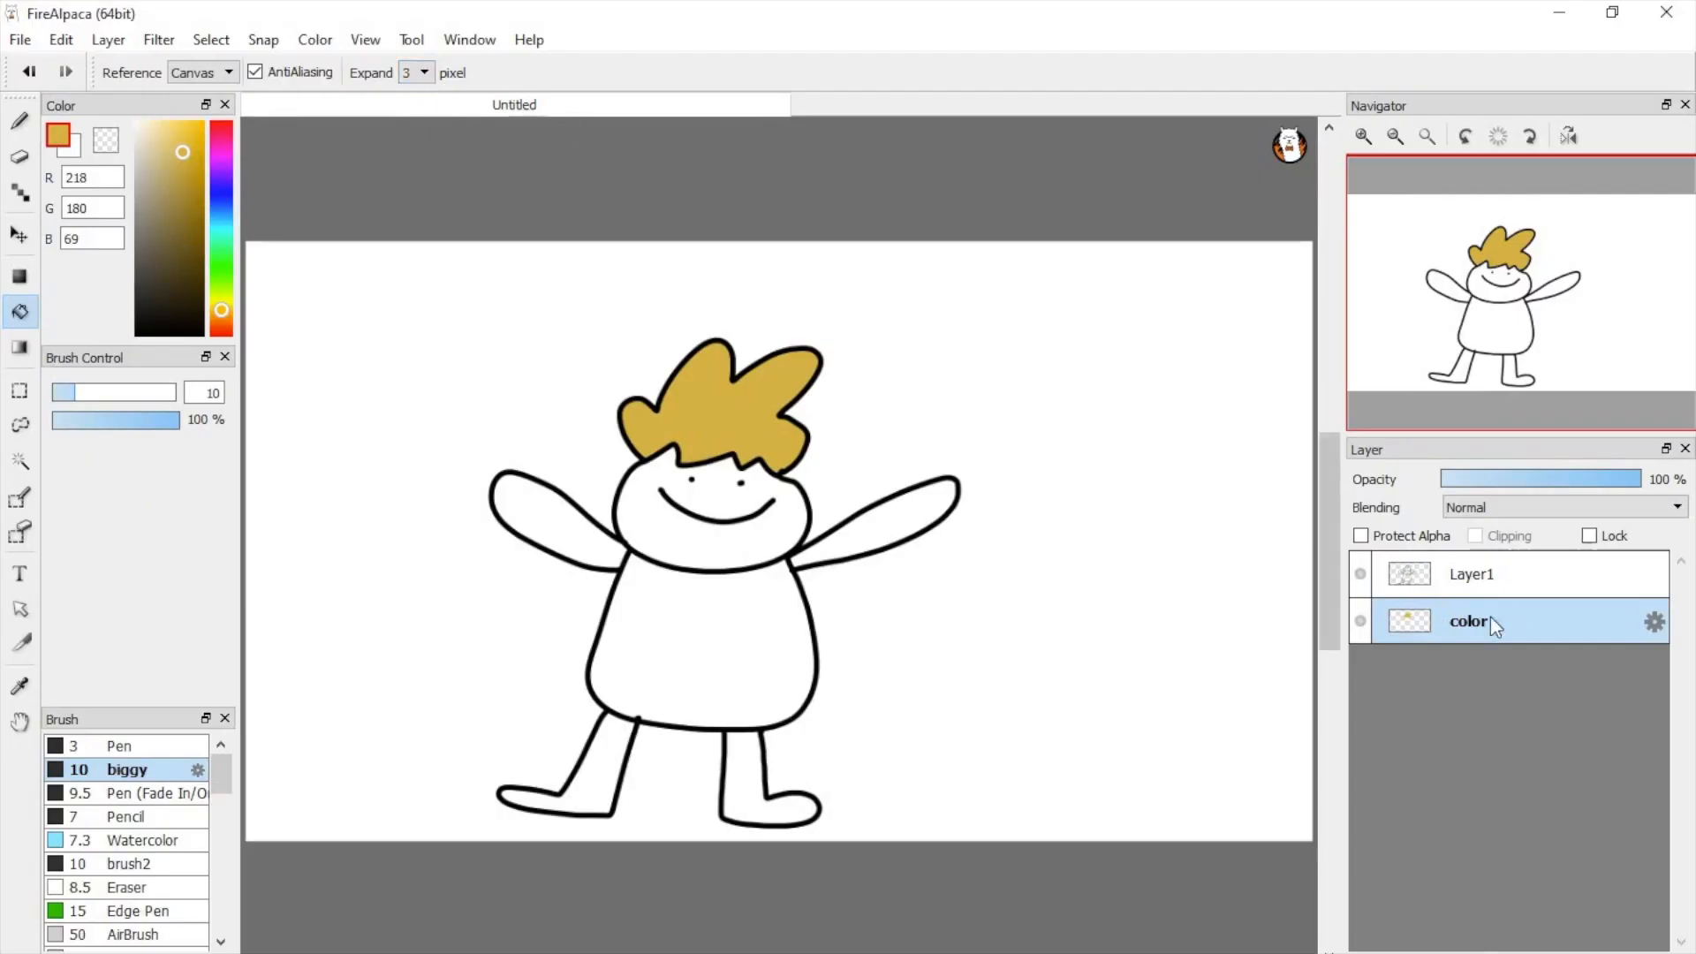
left_click(1361, 621)
left_click(1354, 618)
Step: Fill the character's face, arms and legs with light yellow and the body with green on the color layer
left_click(222, 126)
left_click(188, 161)
left_click(707, 636)
left_click(222, 273)
left_click(707, 636)
left_click(221, 303)
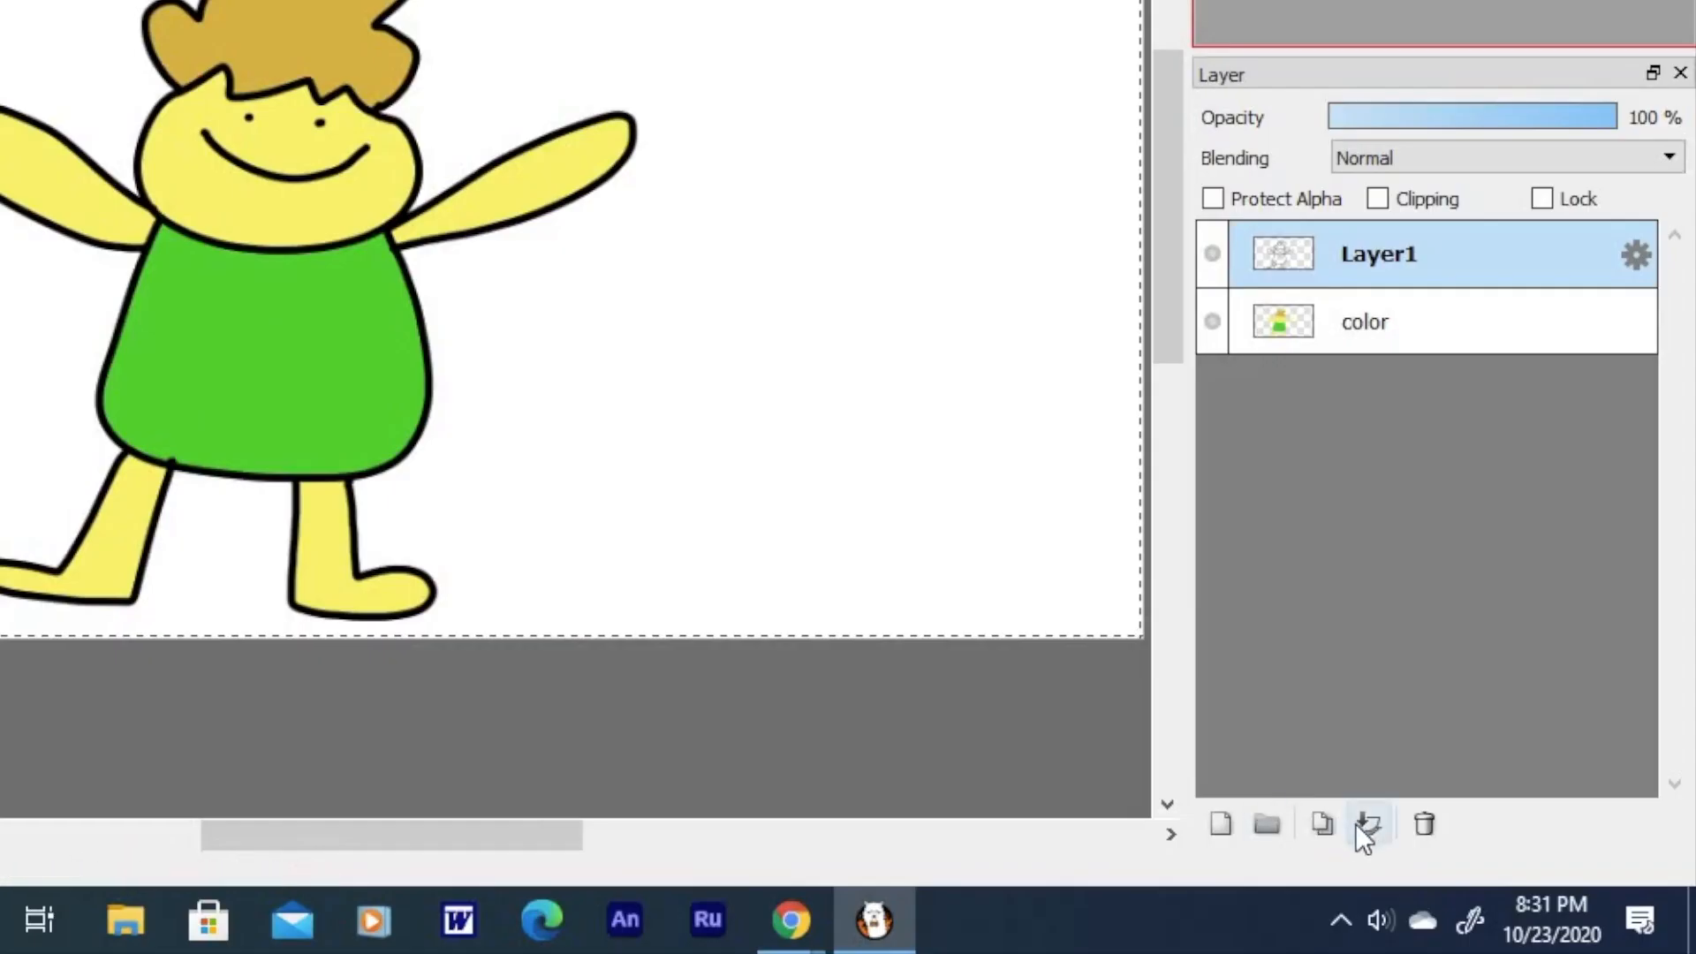
Step: Merge Layer1 with the line art down into the color layer
left_click(1364, 833)
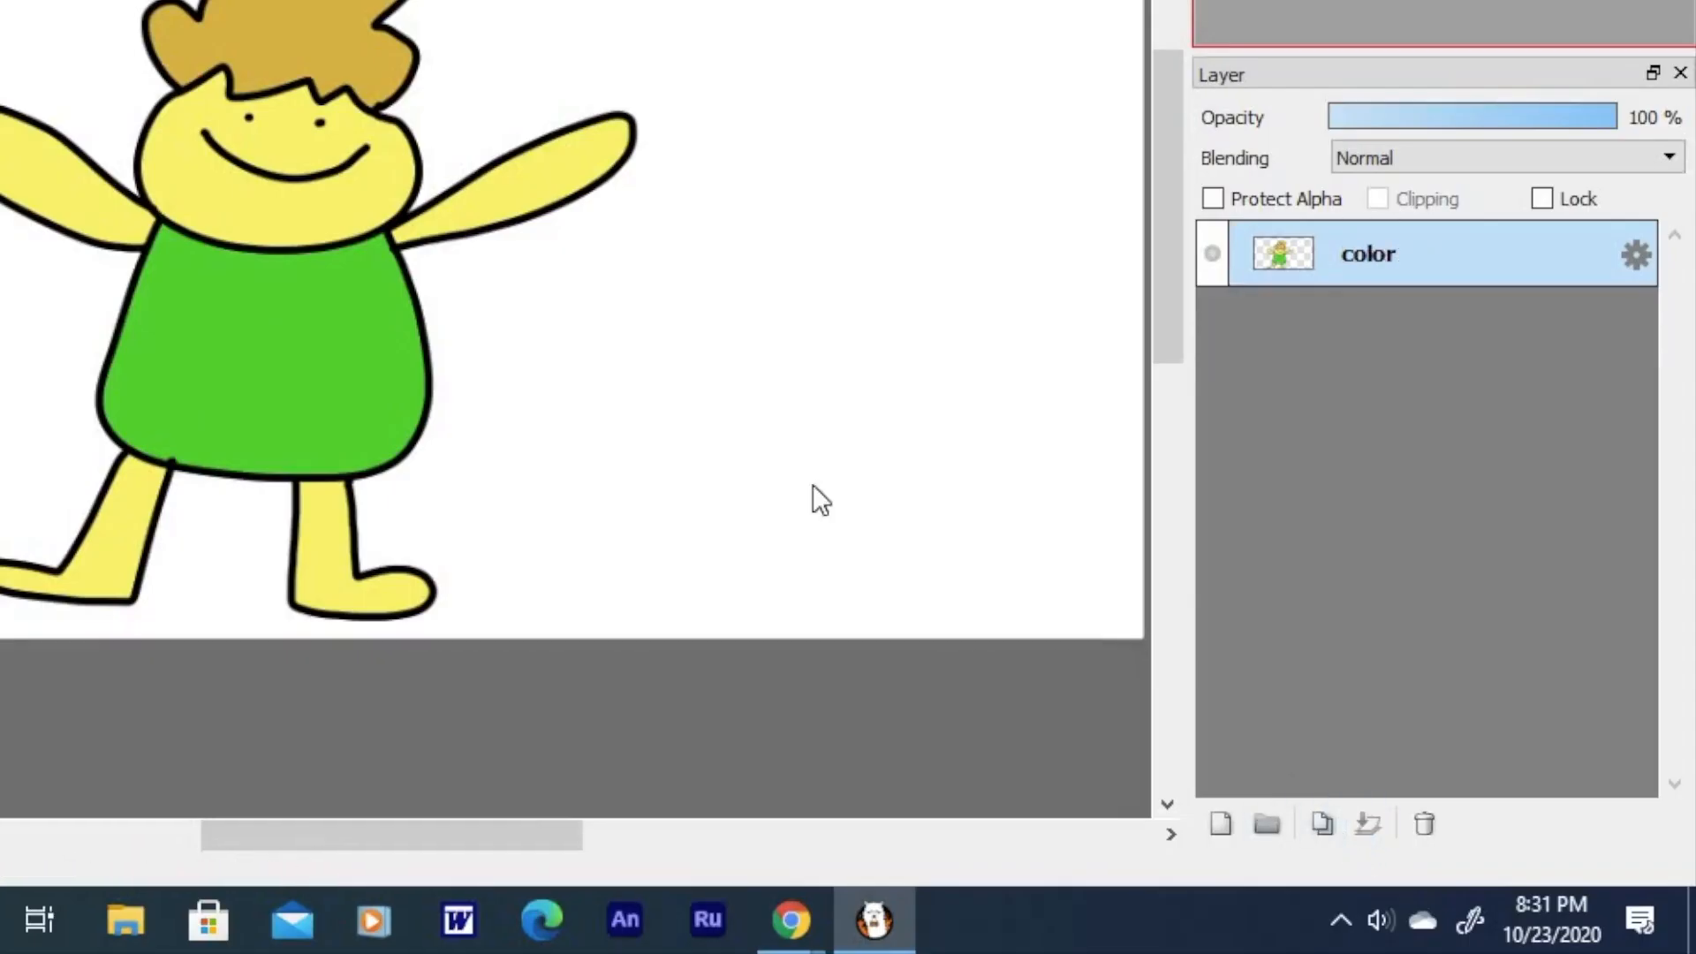
left_click_drag(242, 694, 242, 707)
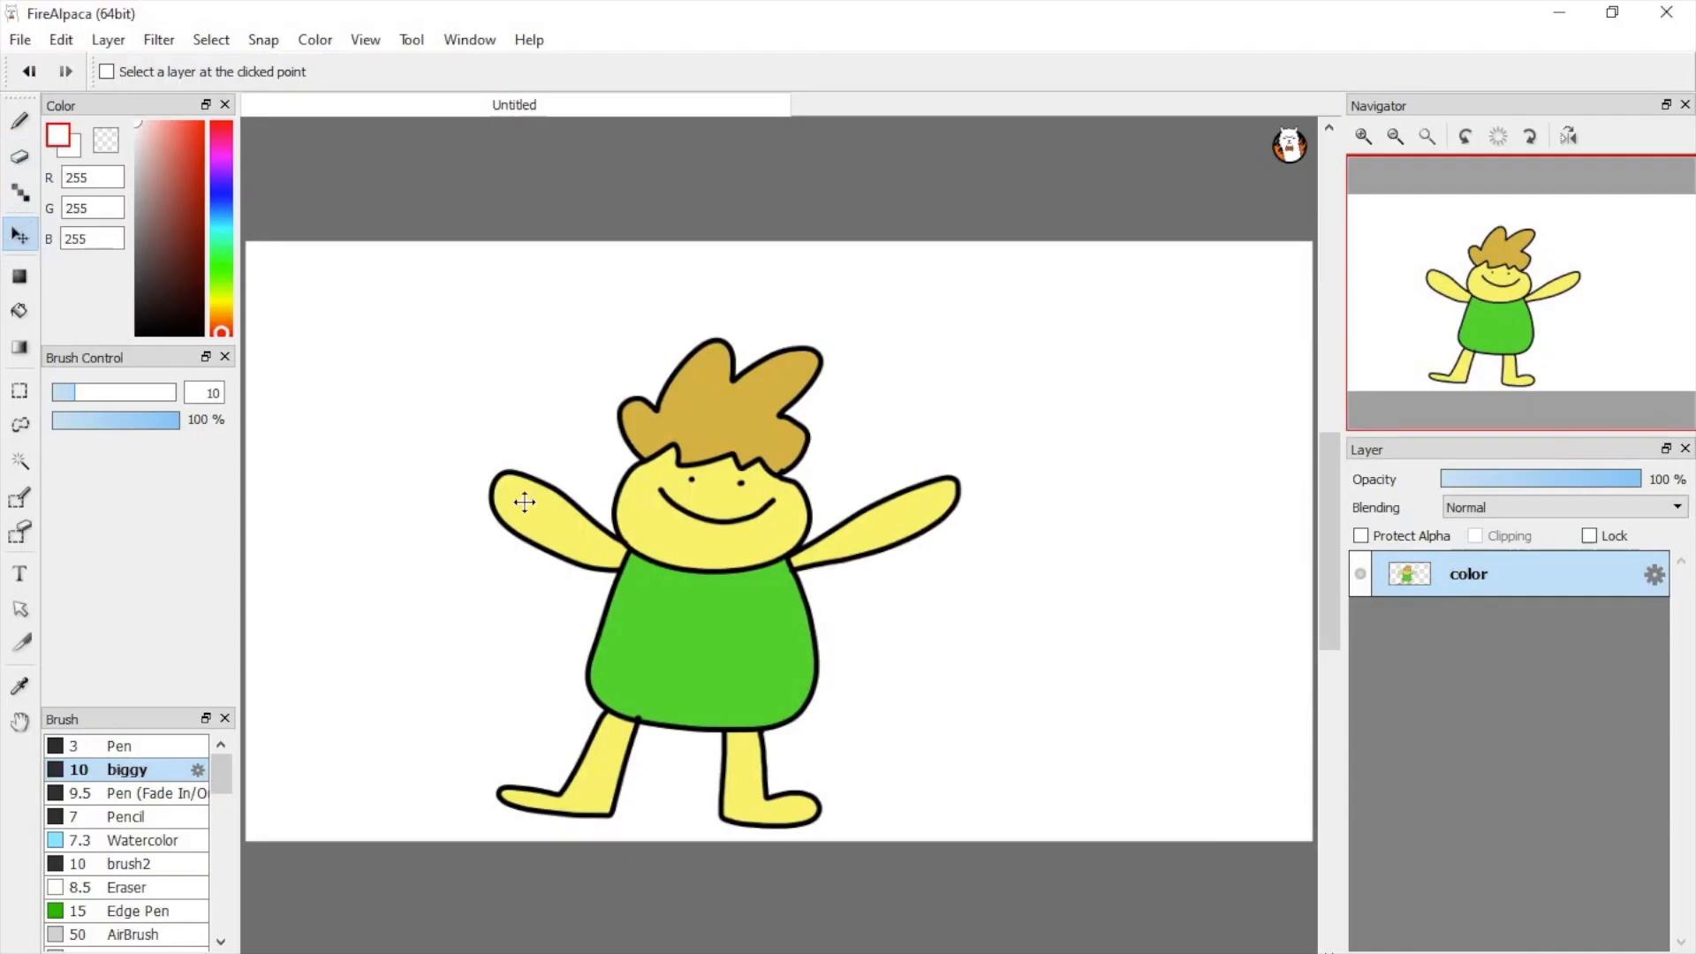
Step: Move the character up and to the right on the canvas and turn on Onion Skin Mode
mouse_move(583, 534)
left_mouse_down()
mouse_move(535, 473)
mouse_move(636, 482)
mouse_move(689, 434)
mouse_move(701, 458)
mouse_move(639, 497)
left_mouse_up()
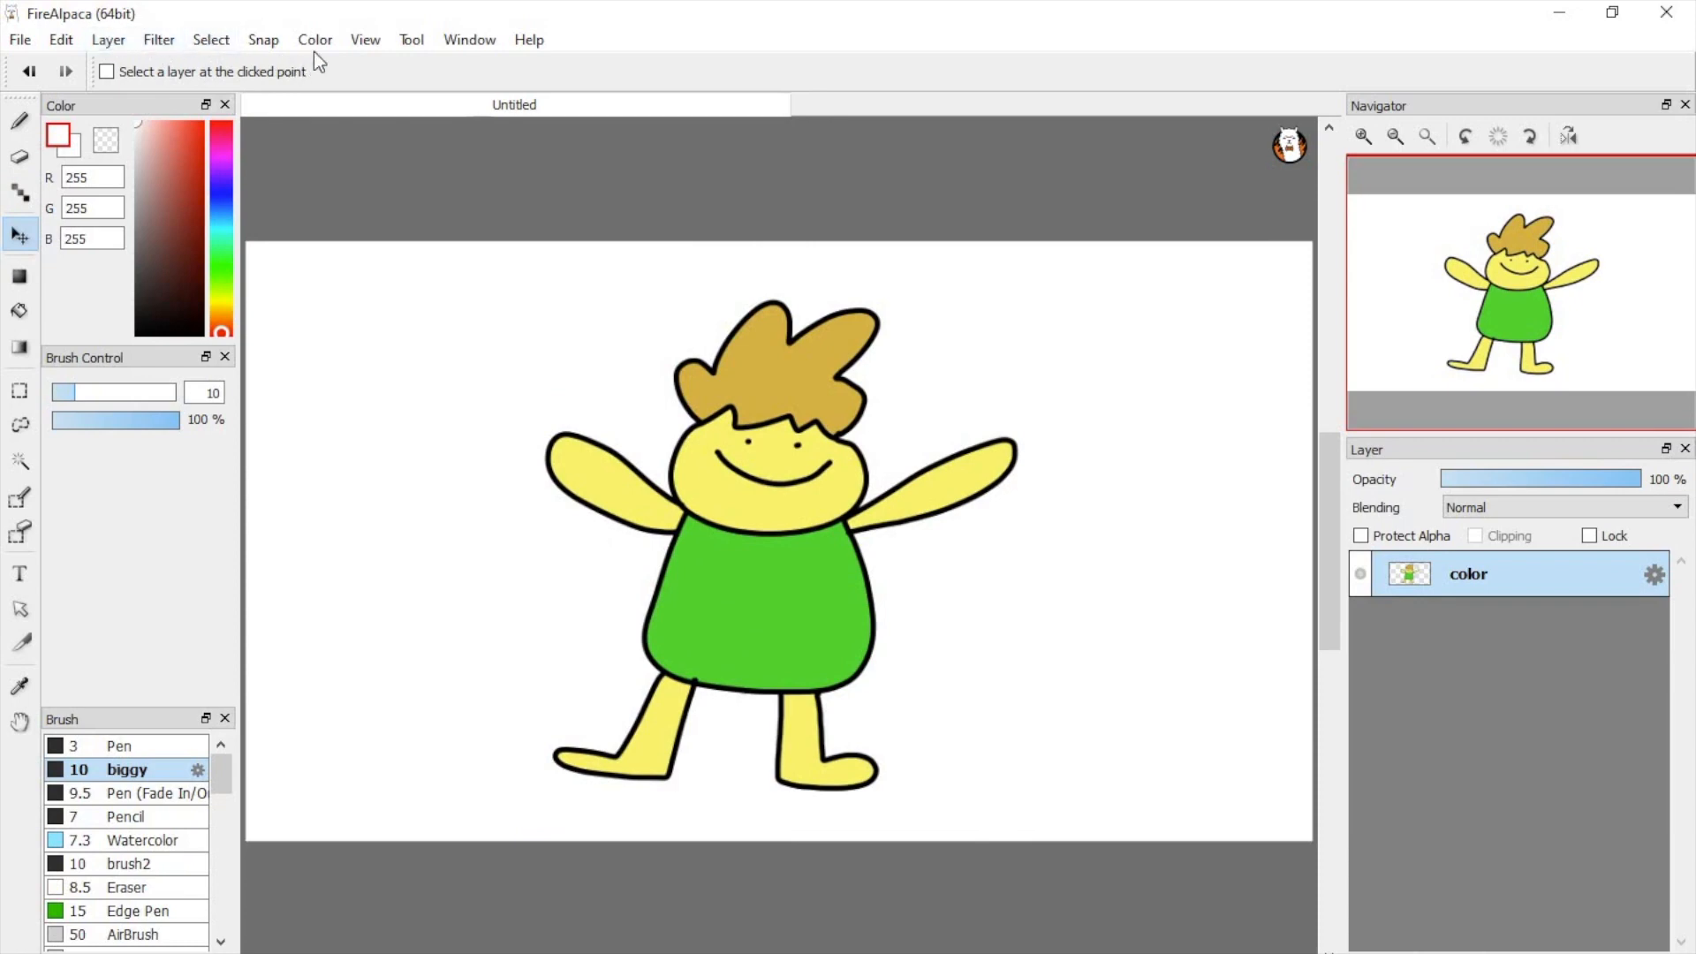
left_click(360, 40)
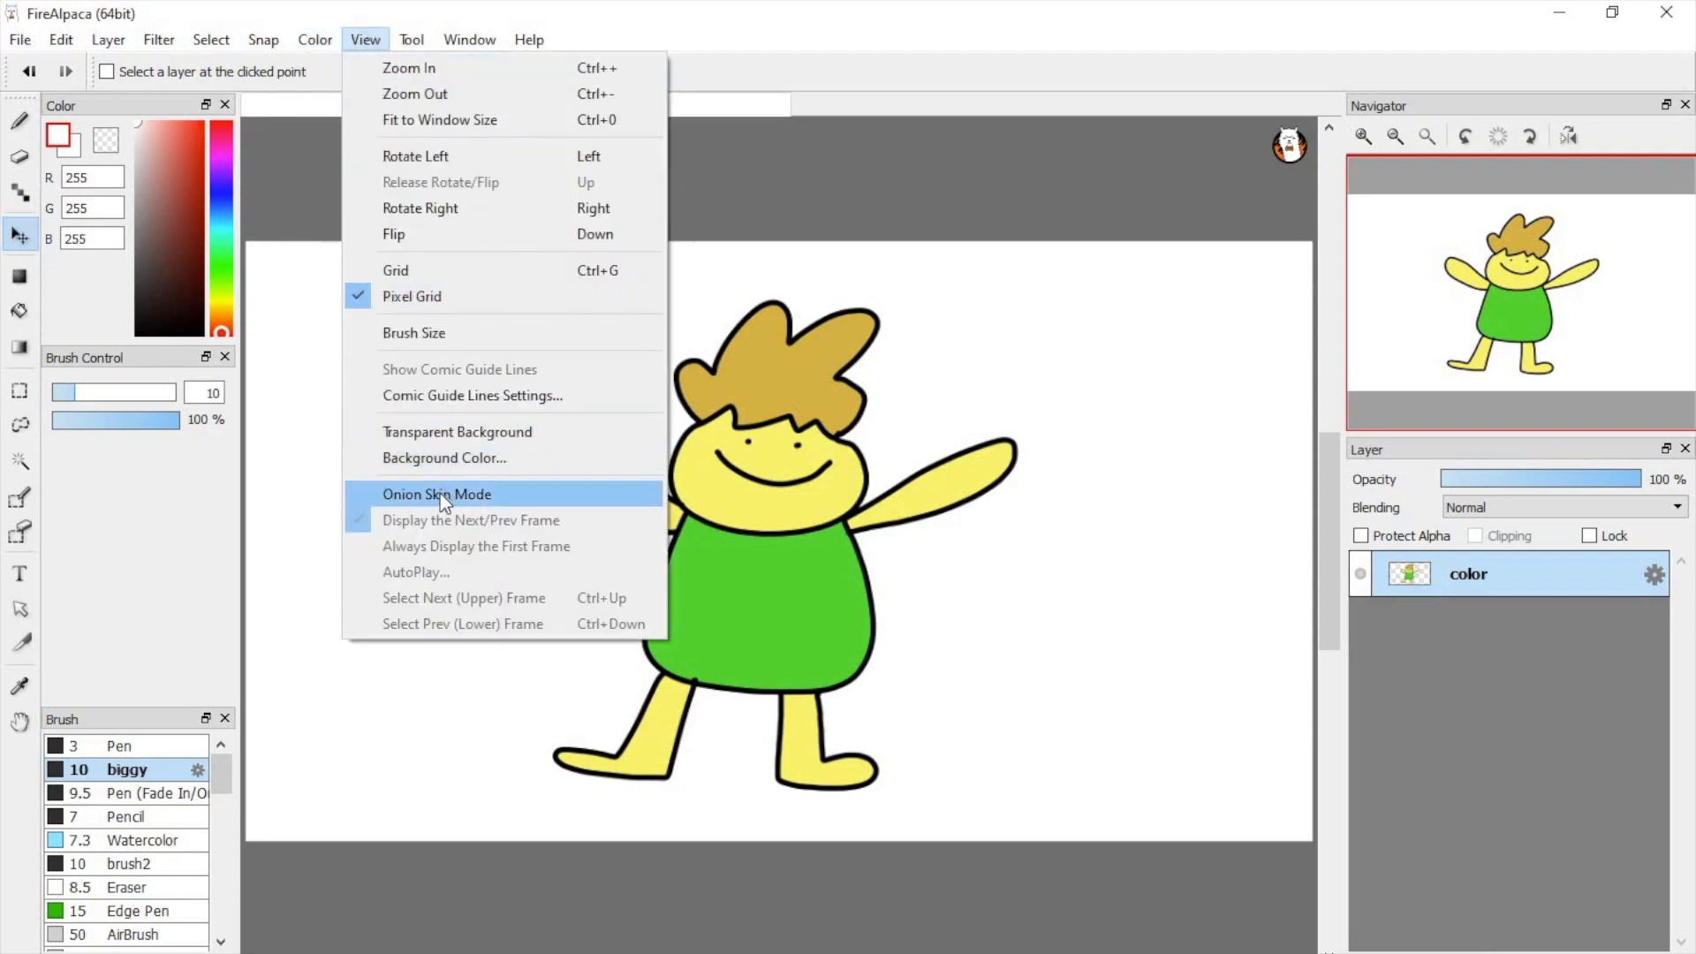
left_click(554, 493)
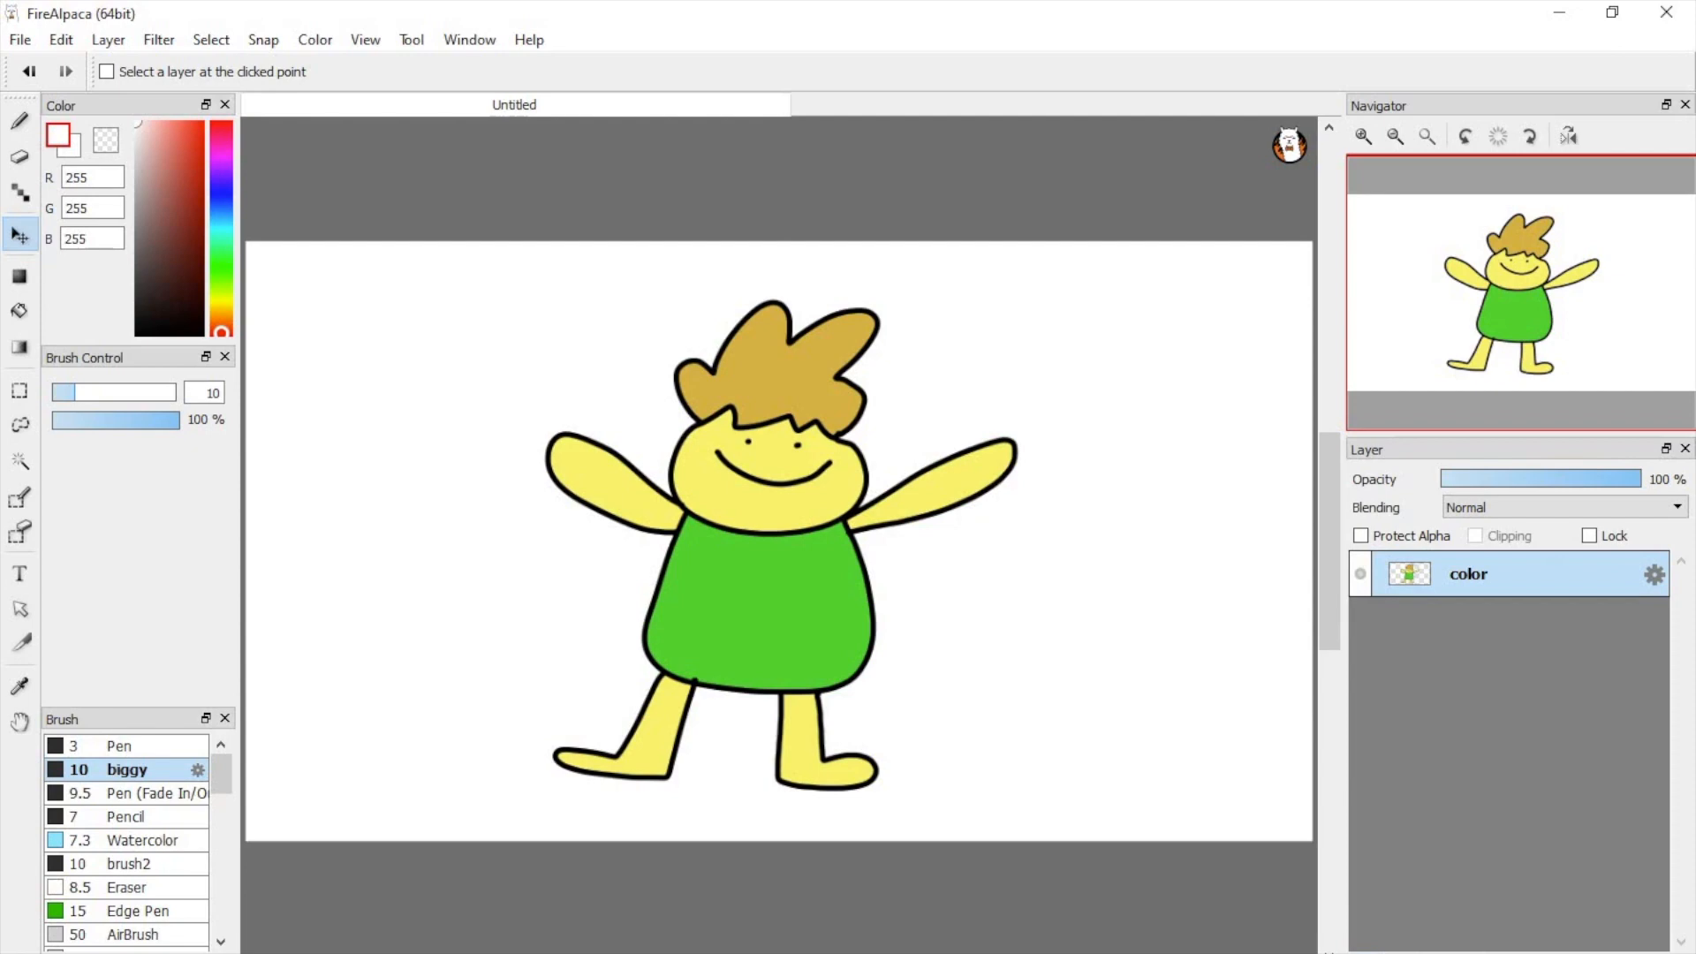
Step: Add a new layer above the color layer and alternate between the two layers to check the onion skin
key("ctrl+shift+n")
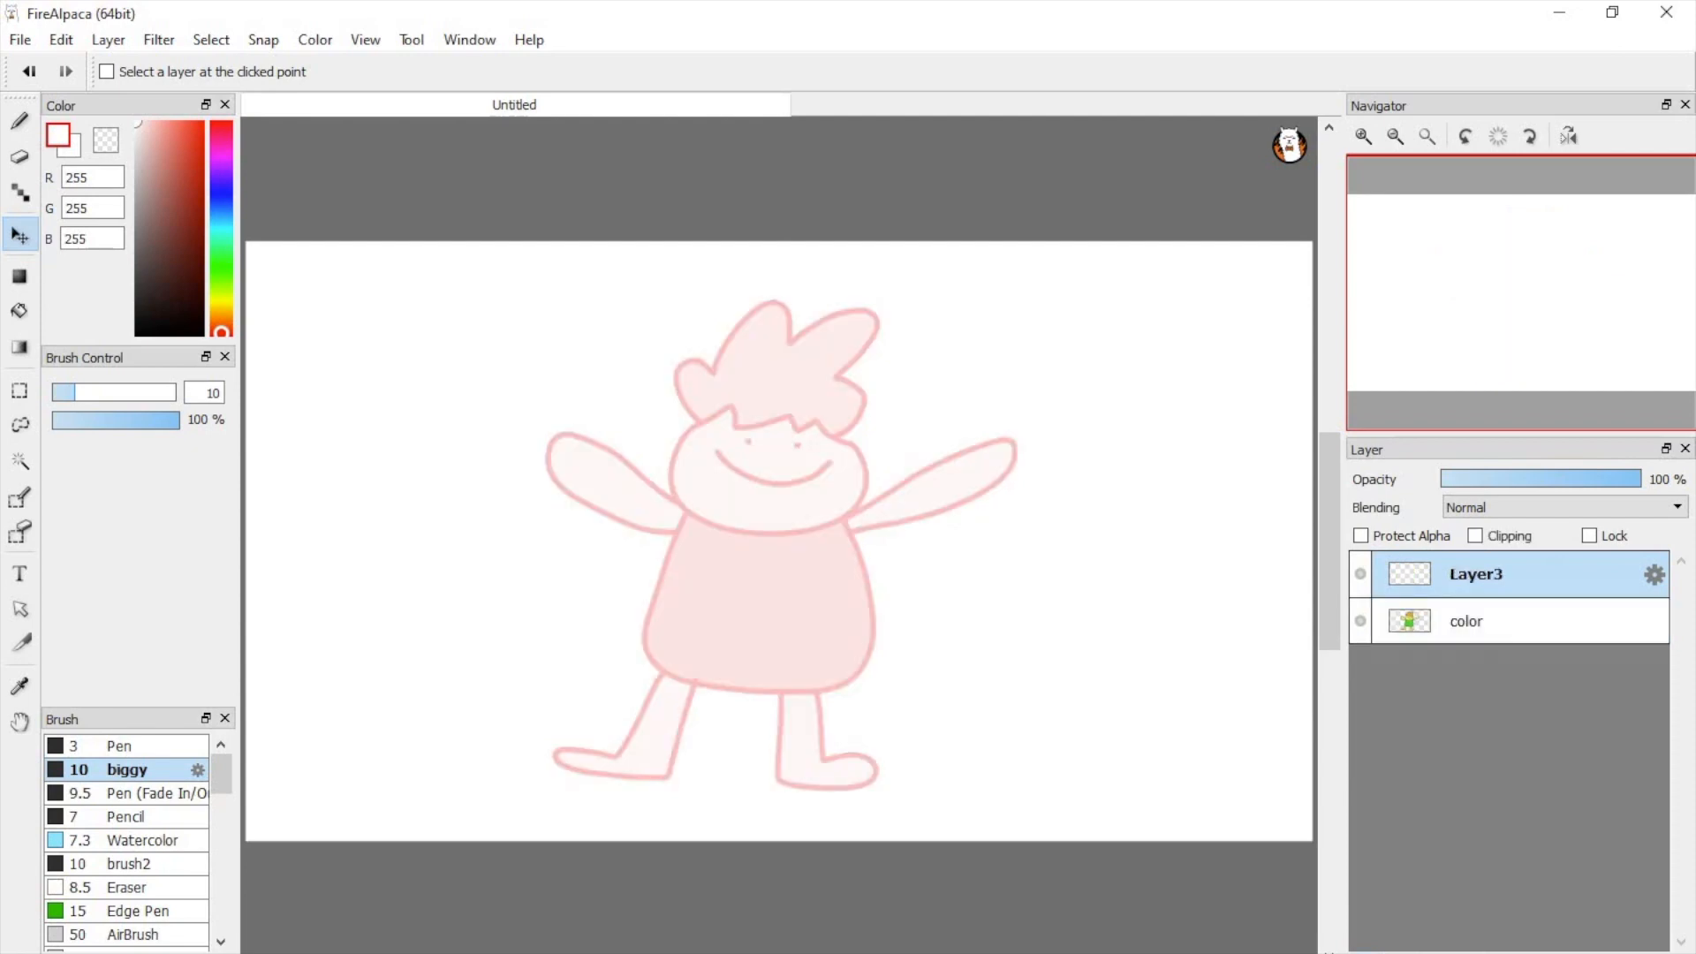
left_click(1453, 622)
left_click(1458, 574)
left_click(1458, 619)
left_click(1456, 576)
left_click(1465, 629)
left_click(1466, 586)
Step: Switch to the Brush tool with black and compare the color layer with the empty Layer3
left_click(19, 121)
left_click(137, 333)
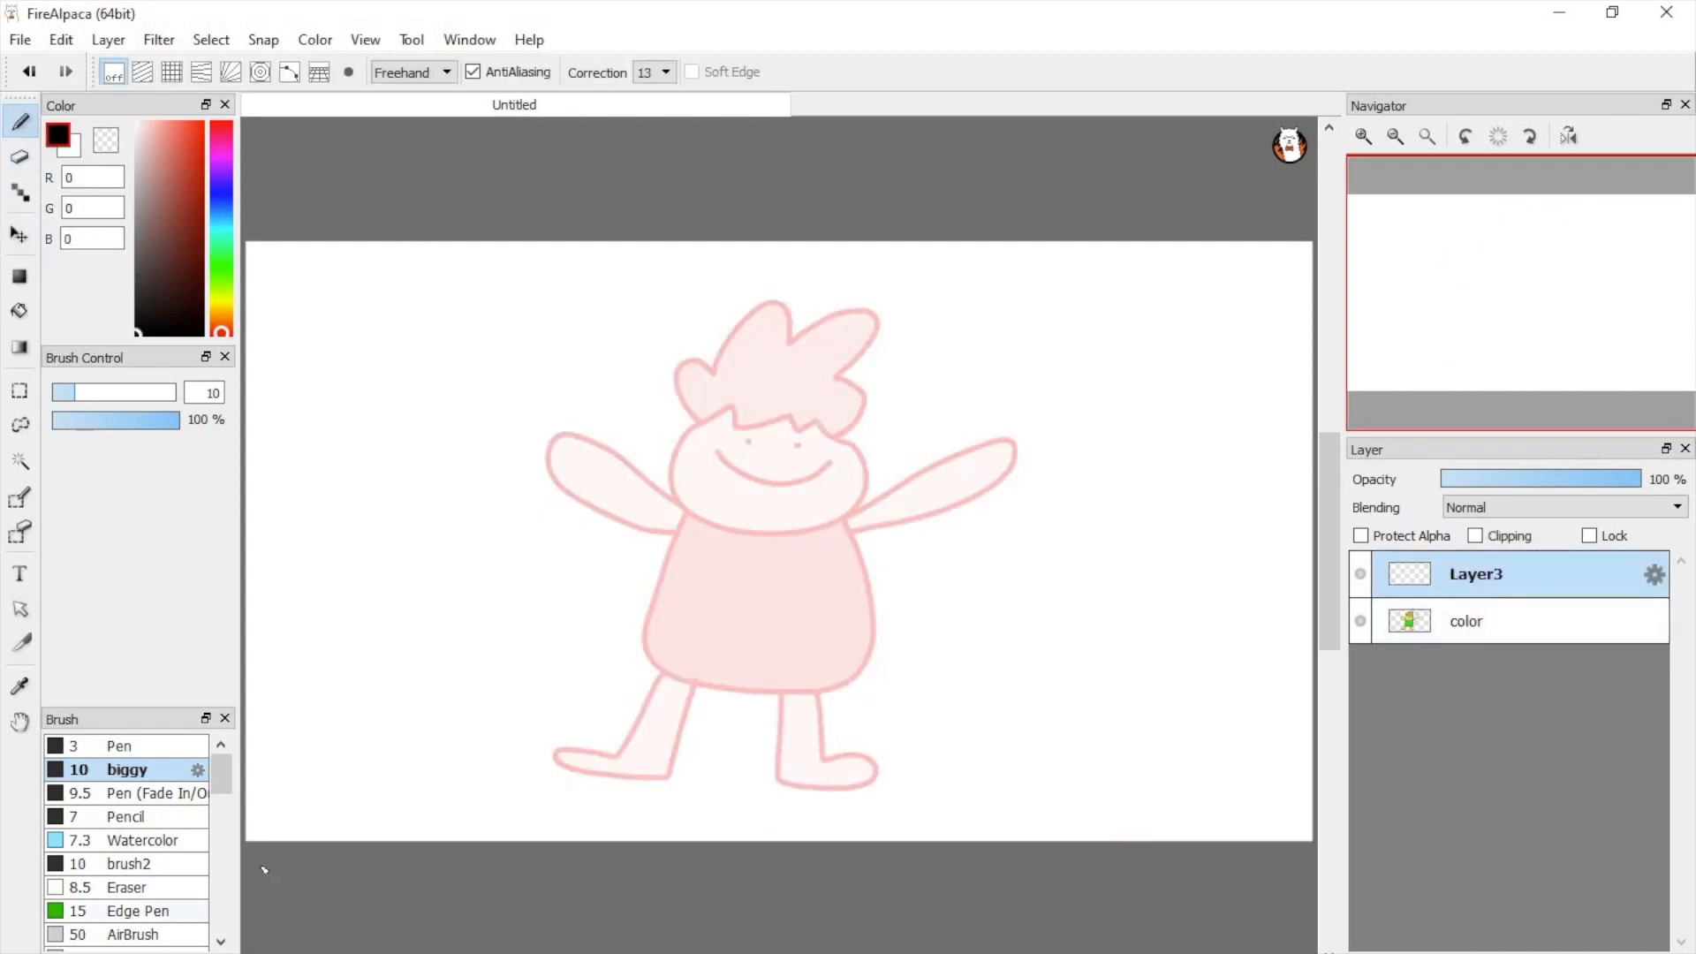
left_click(1481, 621)
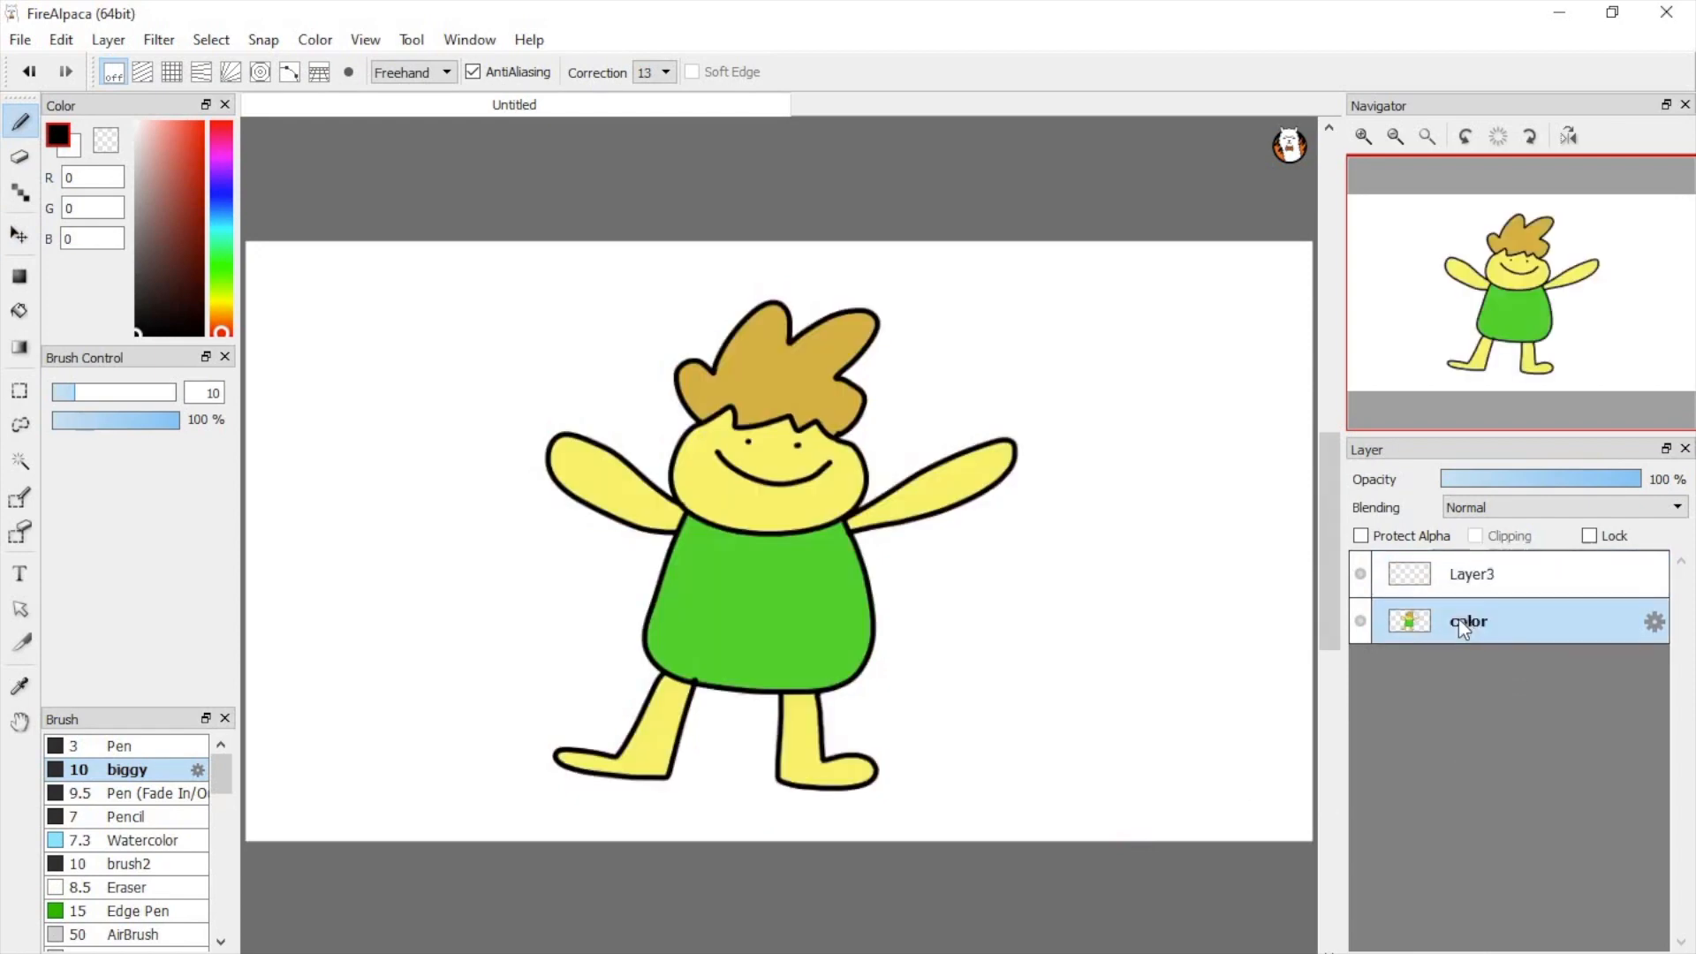
left_click(1484, 576)
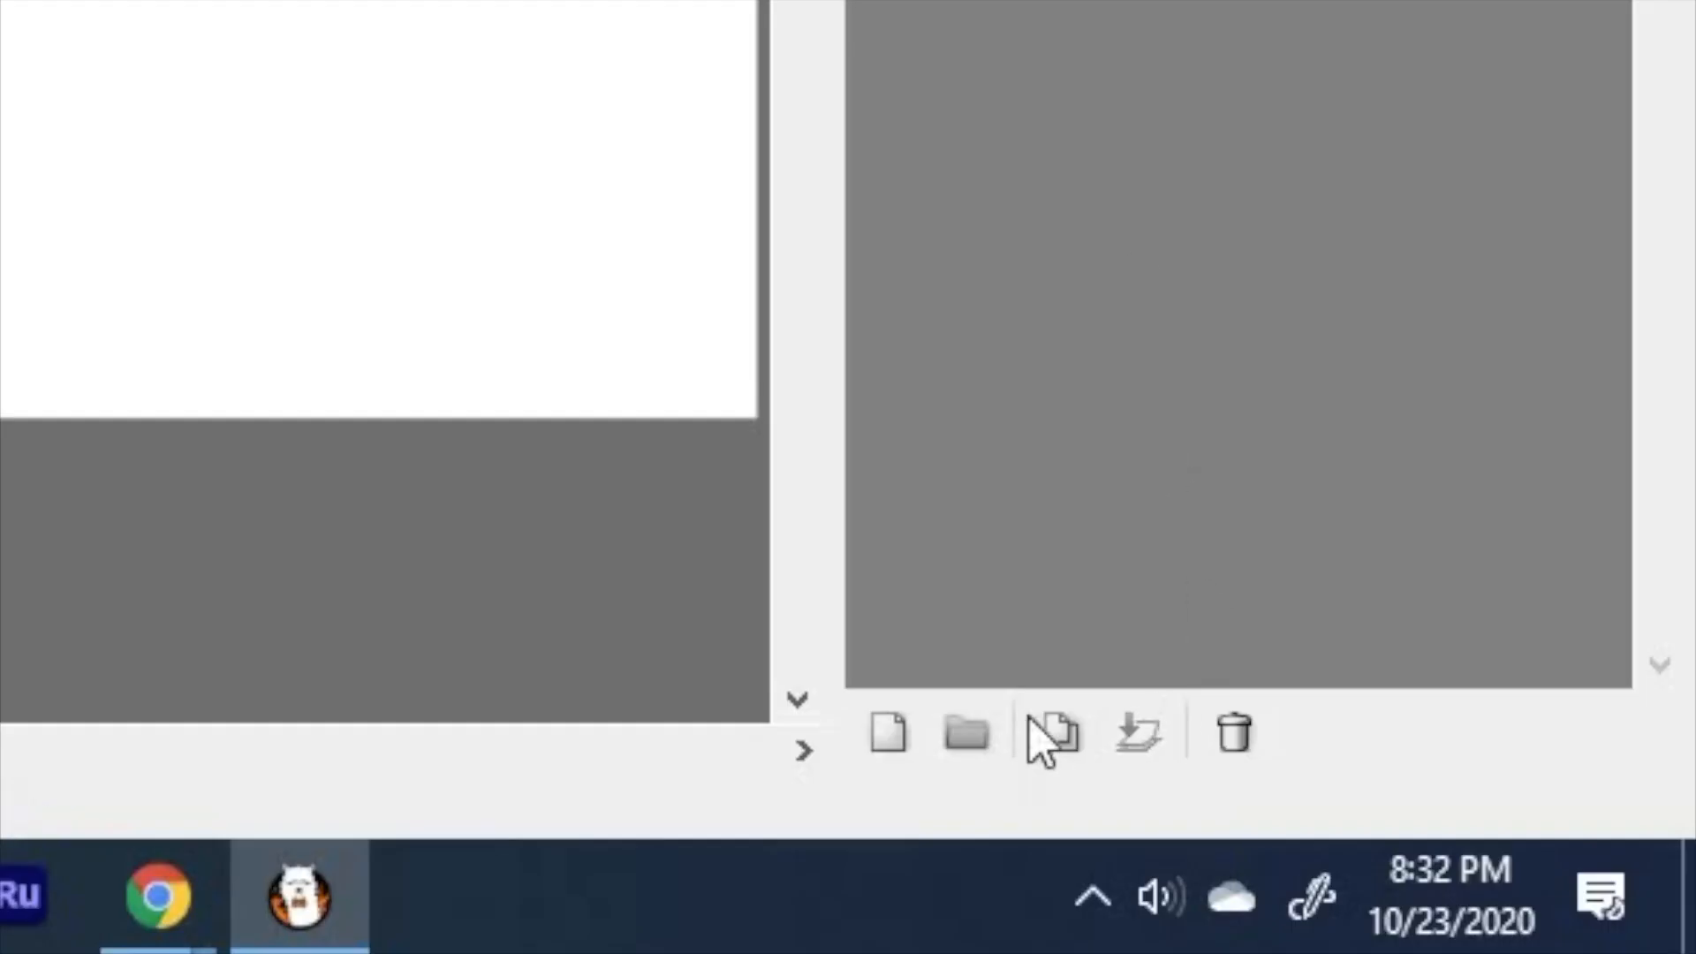
Step: Duplicate the color layer and squash the copied character vertically toward its feet with Transform
left_click(1060, 738)
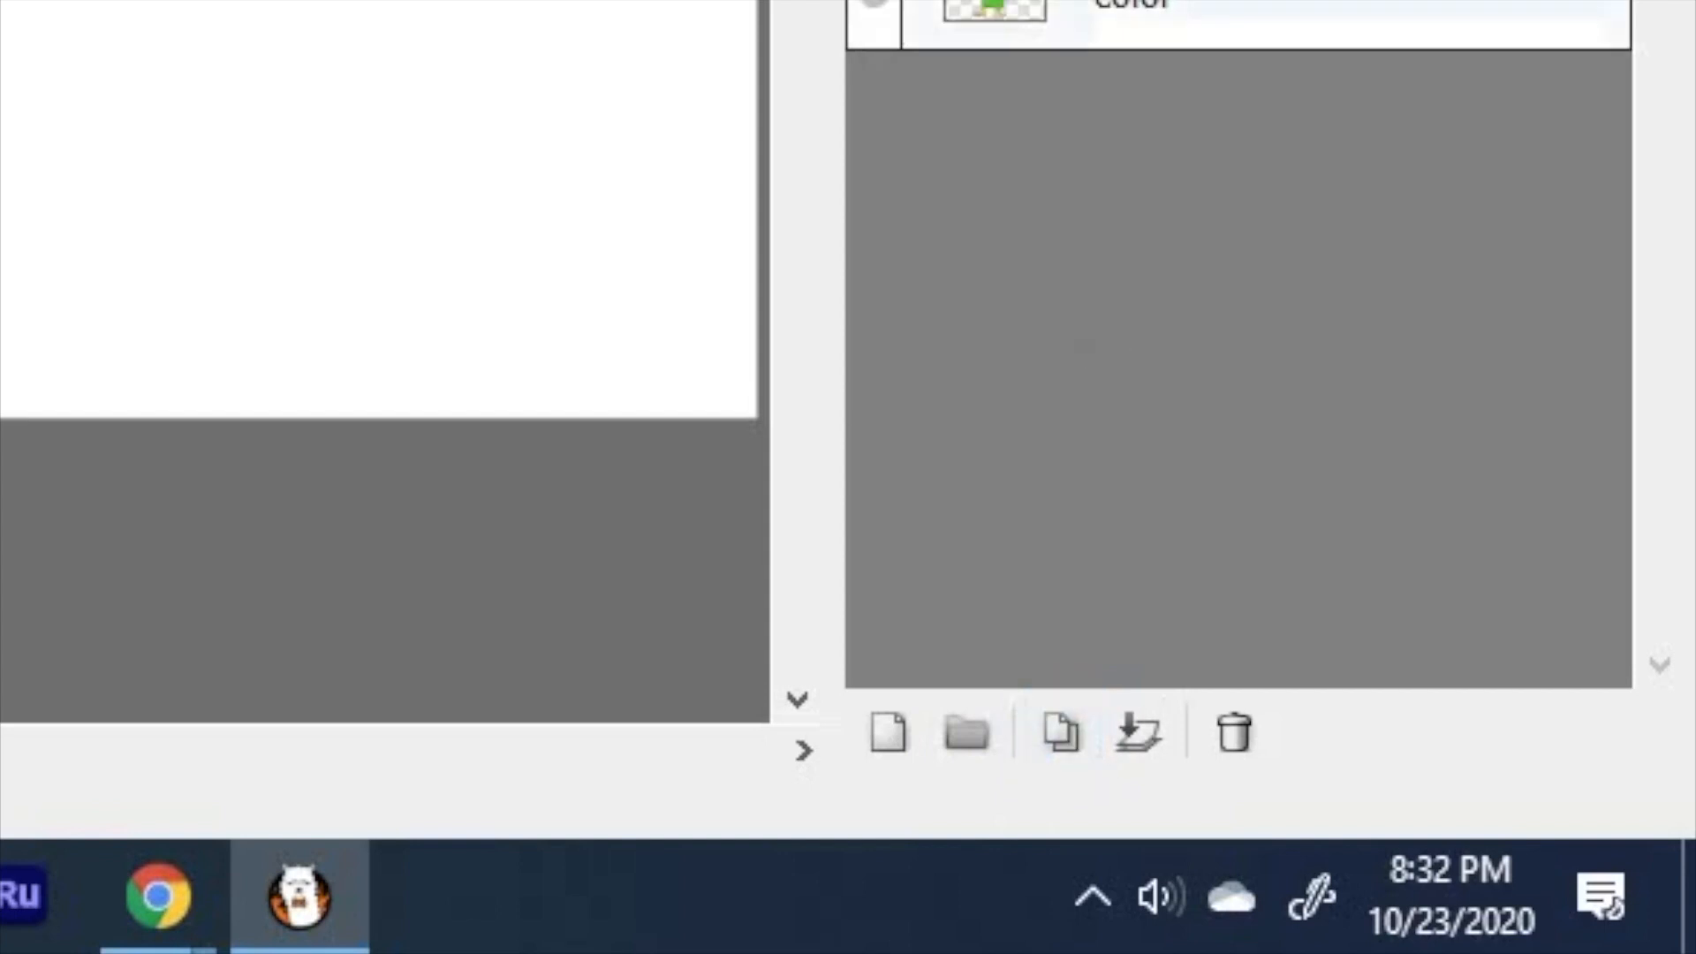
key("ctrl+t")
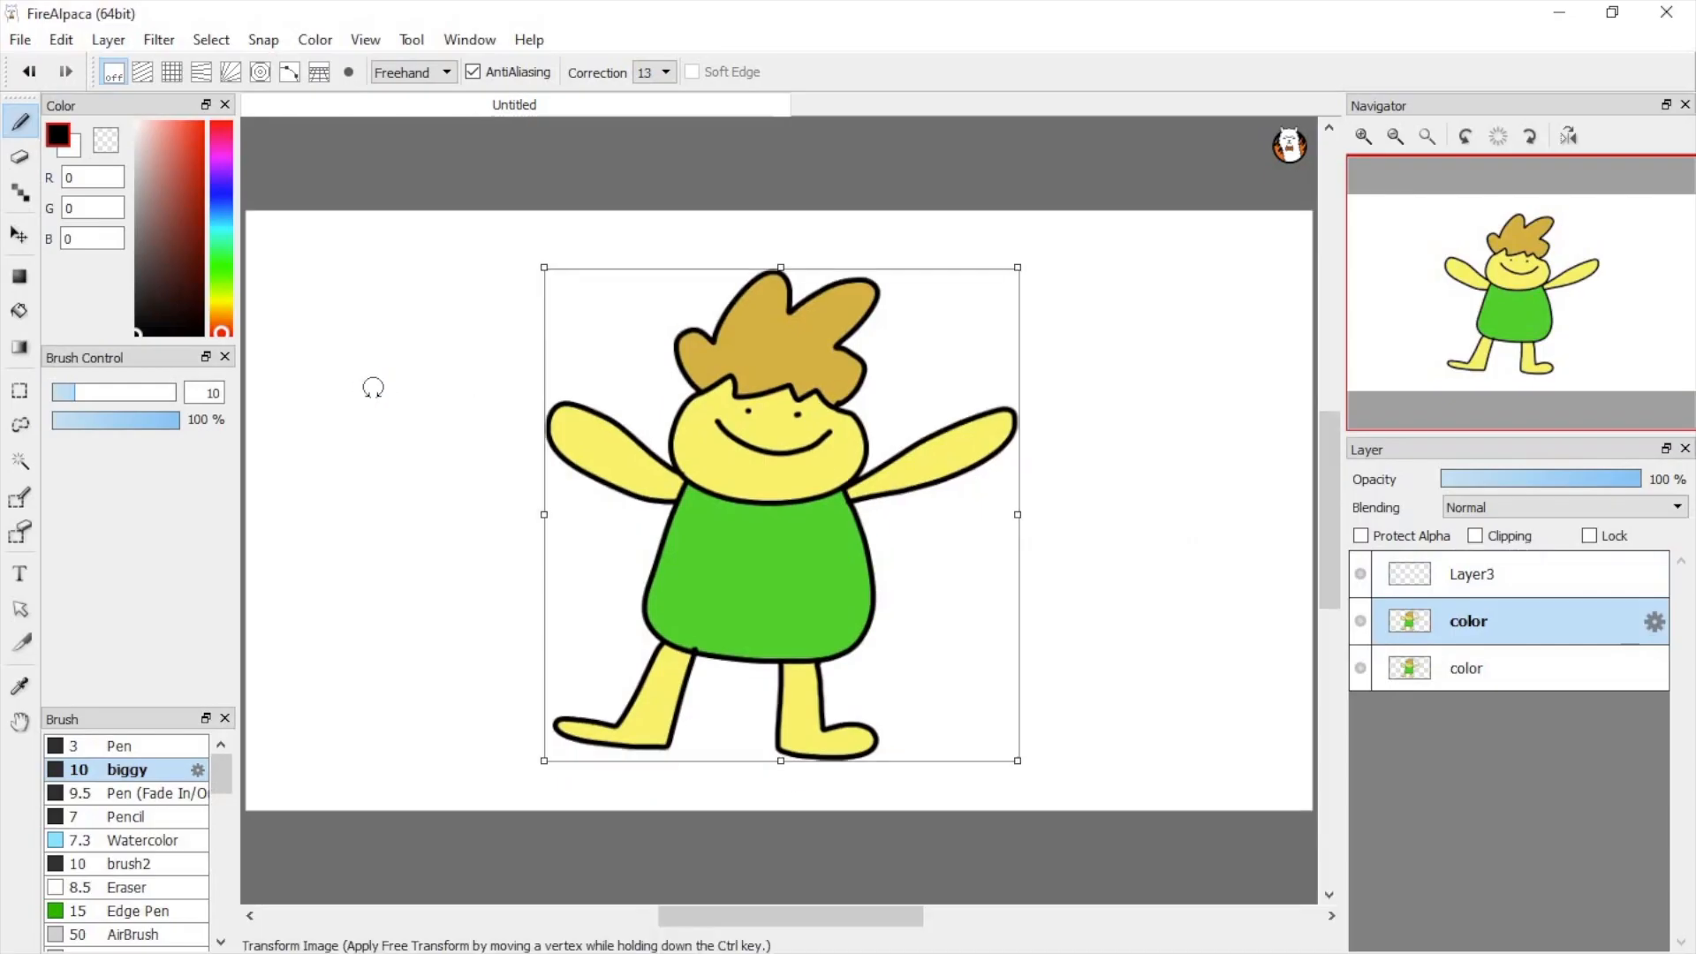
left_click_drag(781, 267, 781, 346)
left_click_drag(783, 493, 803, 563)
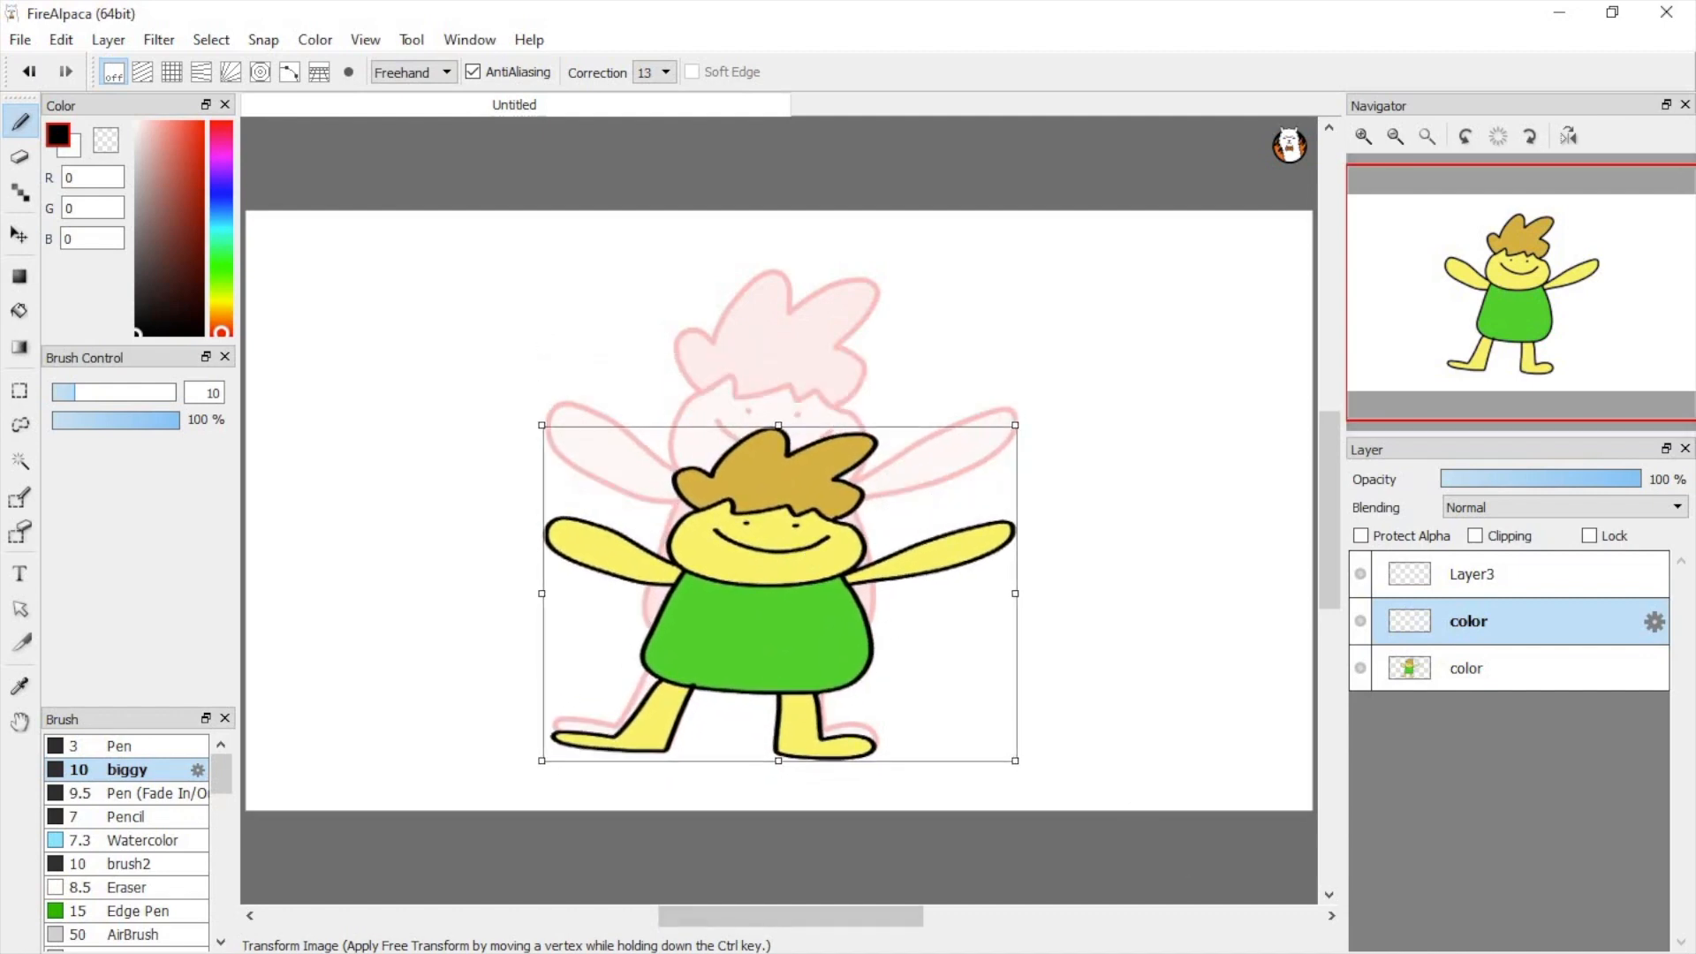
key("Return")
Step: Alternate between the original and squashed color layers to compare the two poses
left_click(1467, 663)
left_click(1469, 625)
left_click(1470, 663)
left_click(1469, 625)
left_click(1468, 667)
left_click(1461, 627)
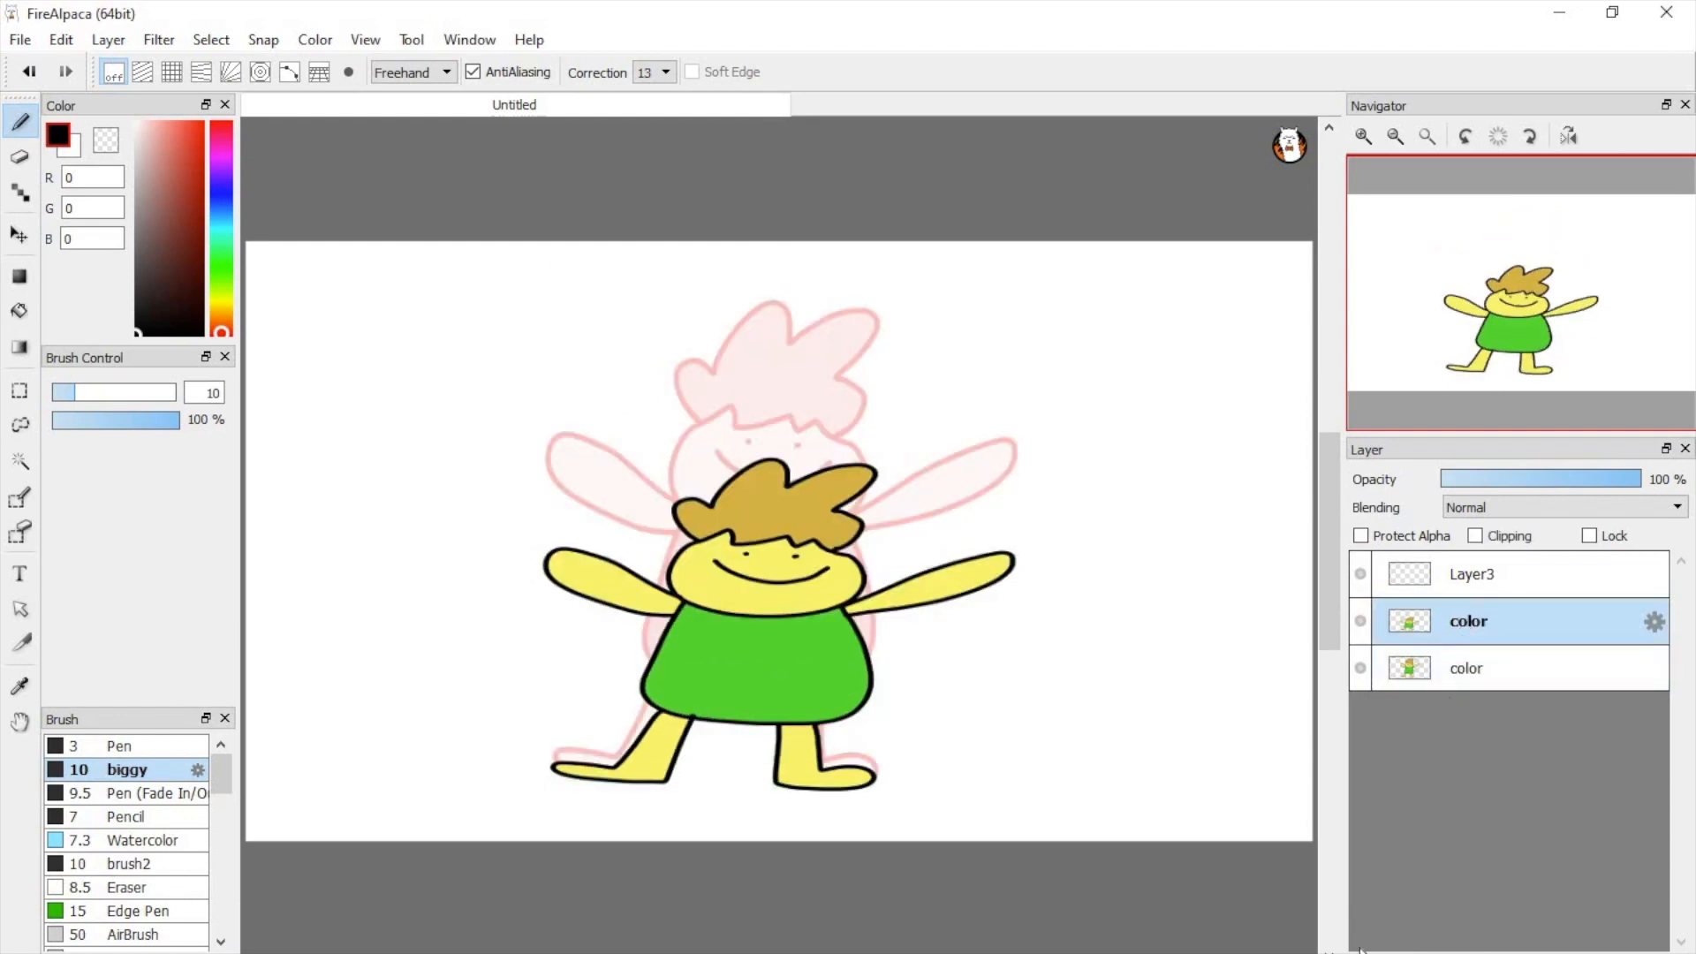
Step: Duplicate the squashed color layer and squash the copied character even flatter toward its feet
key("ctrl+j")
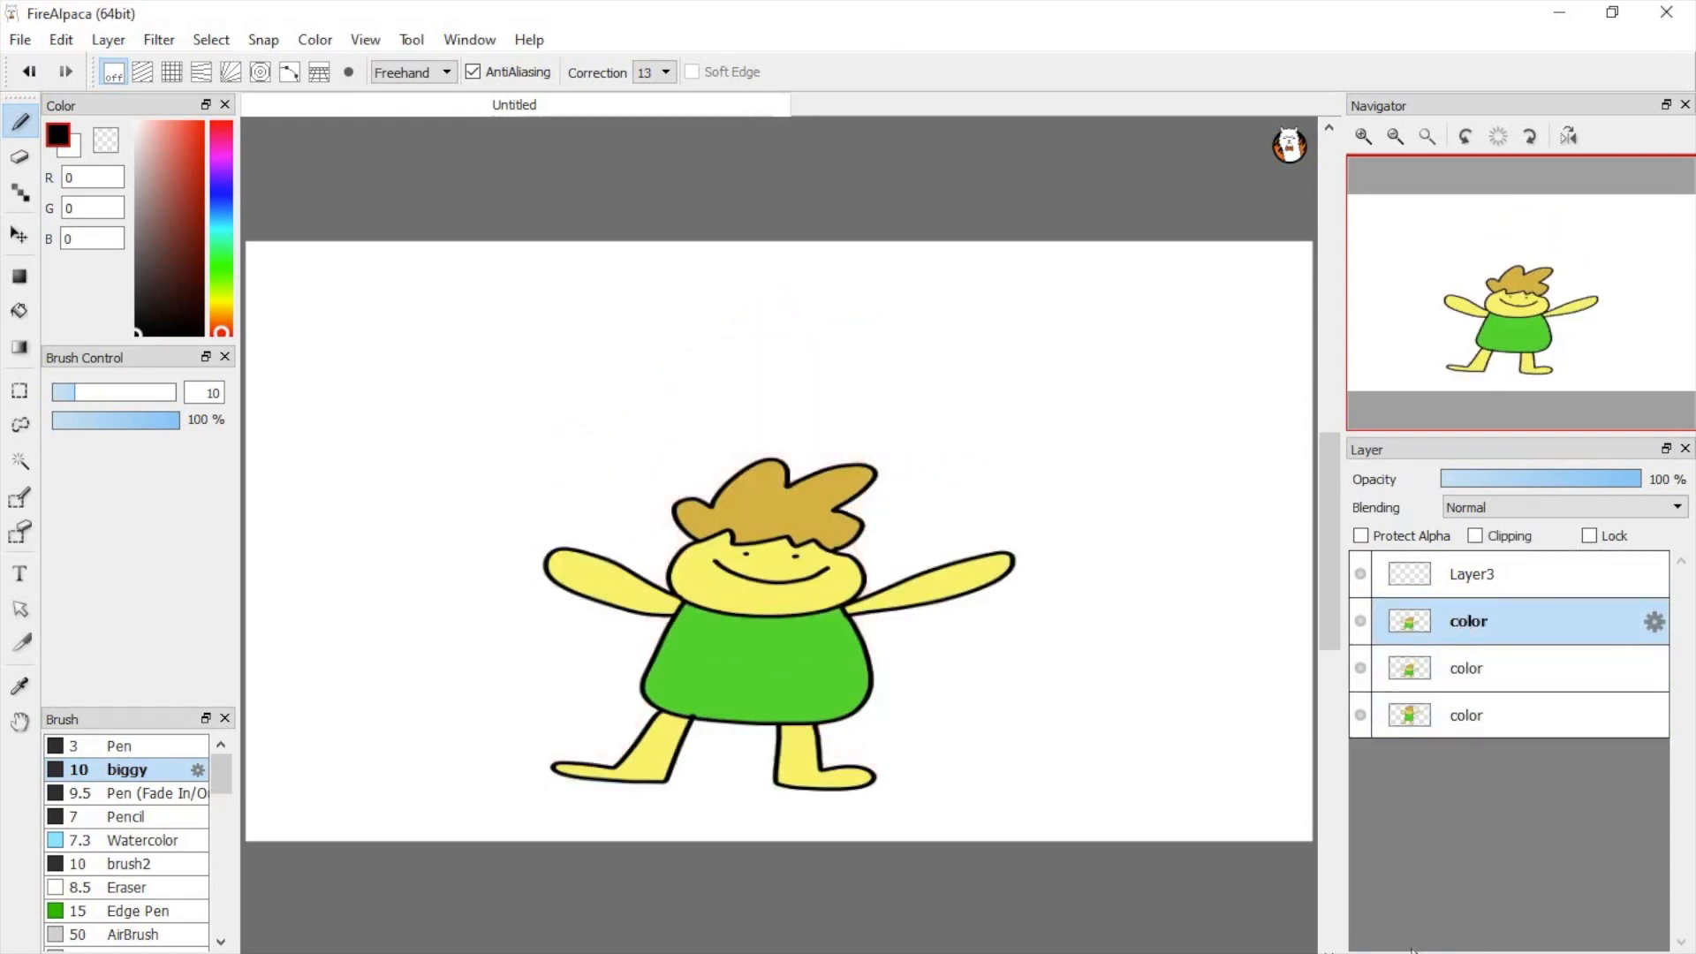
key("ctrl+t")
left_click_drag(778, 427, 767, 572)
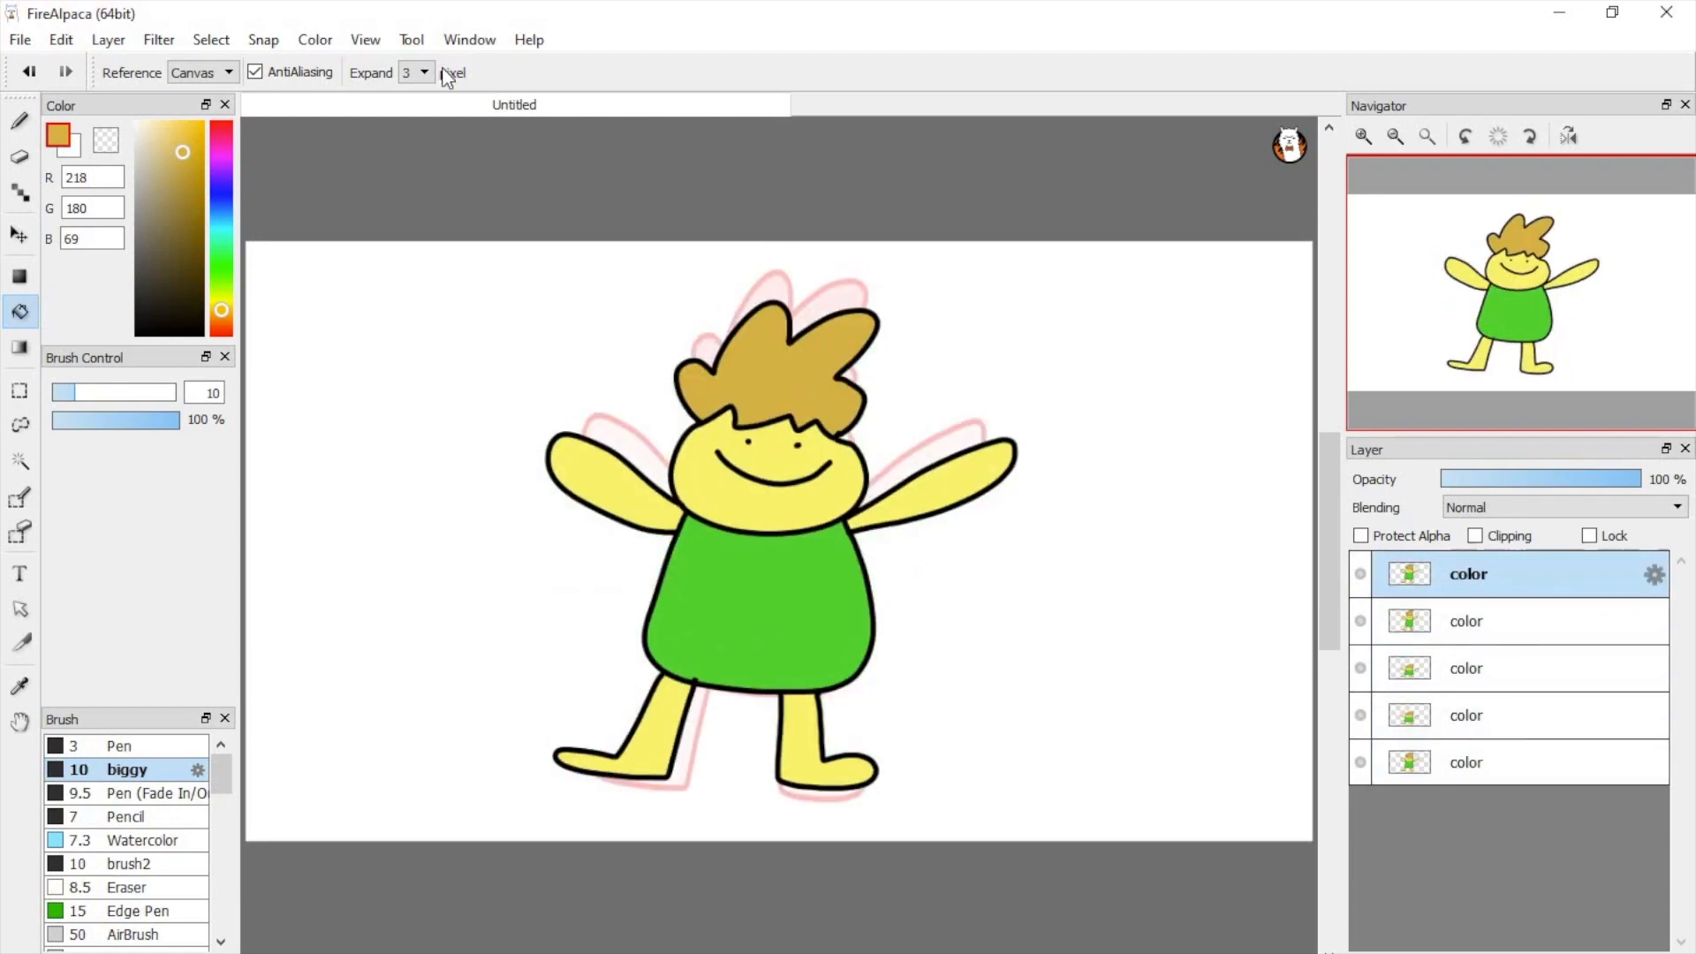
Step: Preview the frames with AutoPlay at 12 fps and at 24 fps, and close the preview
left_click(369, 38)
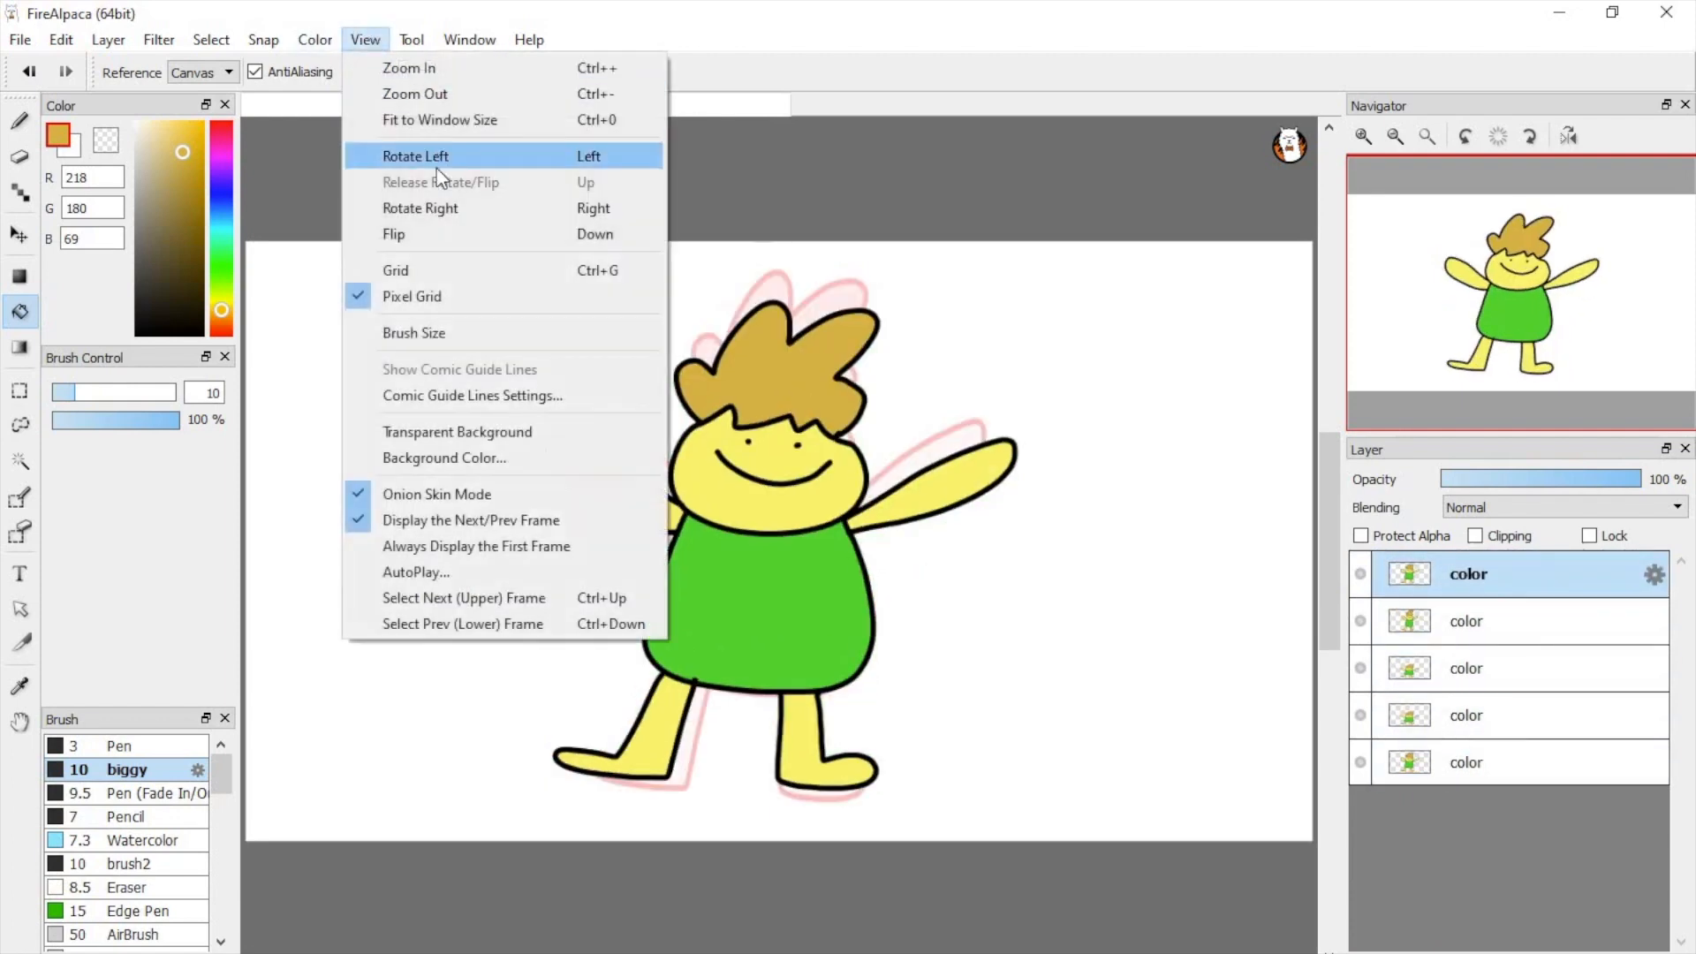
left_click(484, 576)
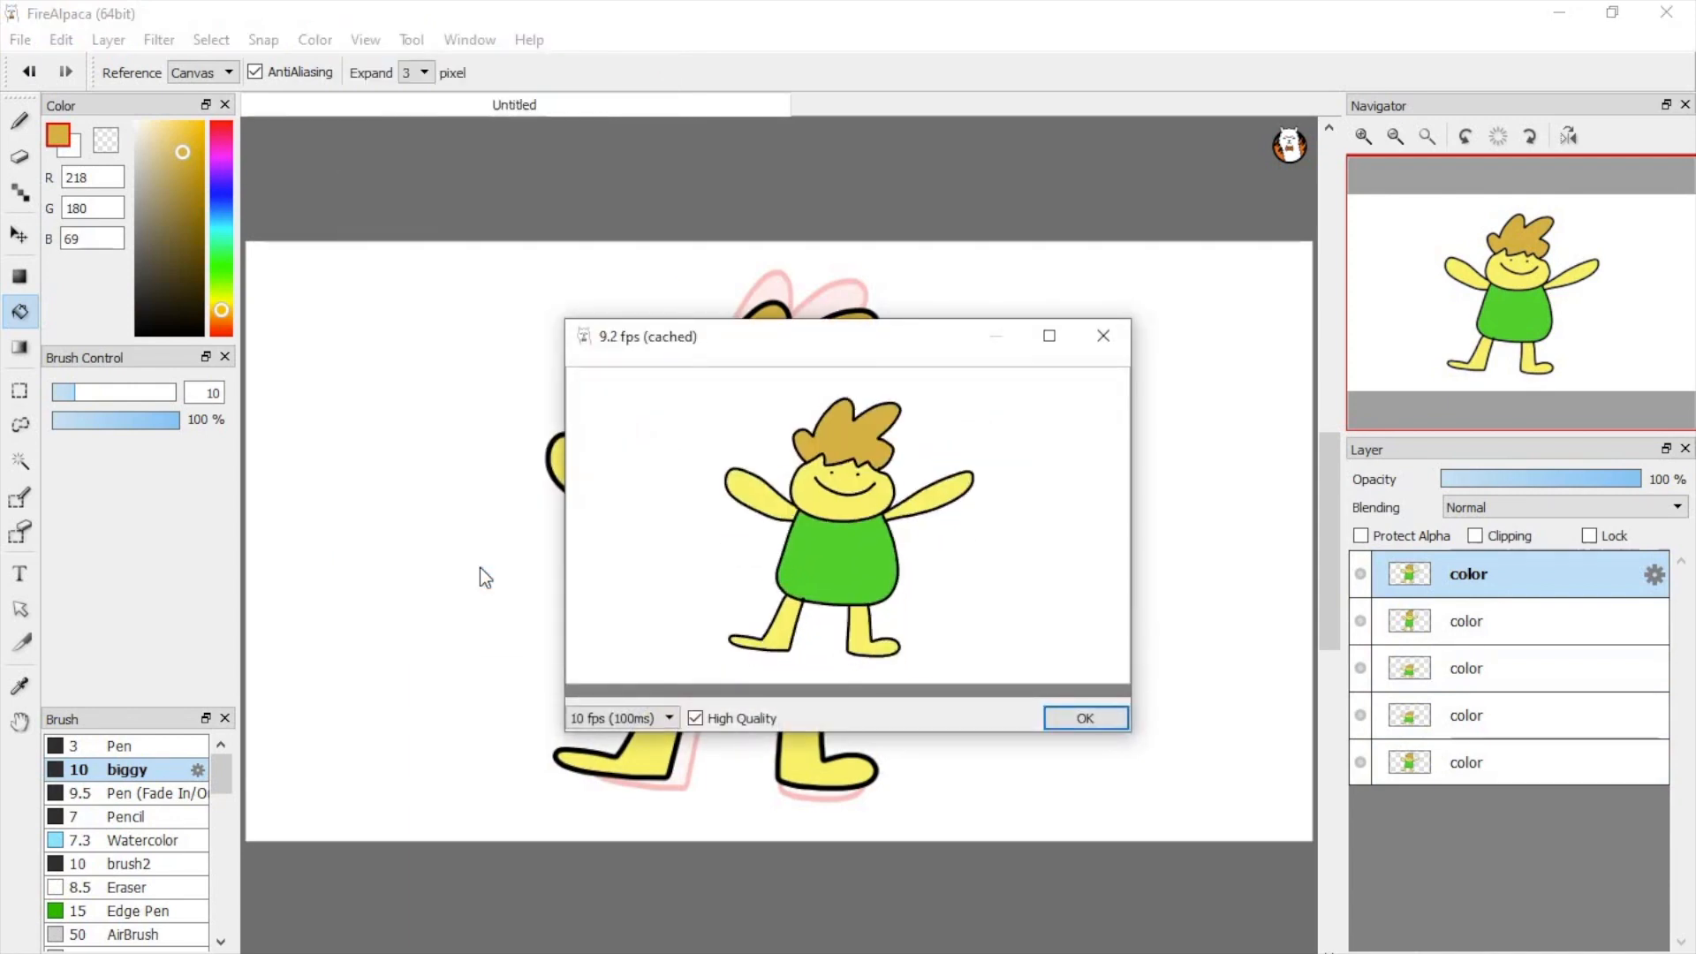
left_click(670, 717)
left_click(642, 782)
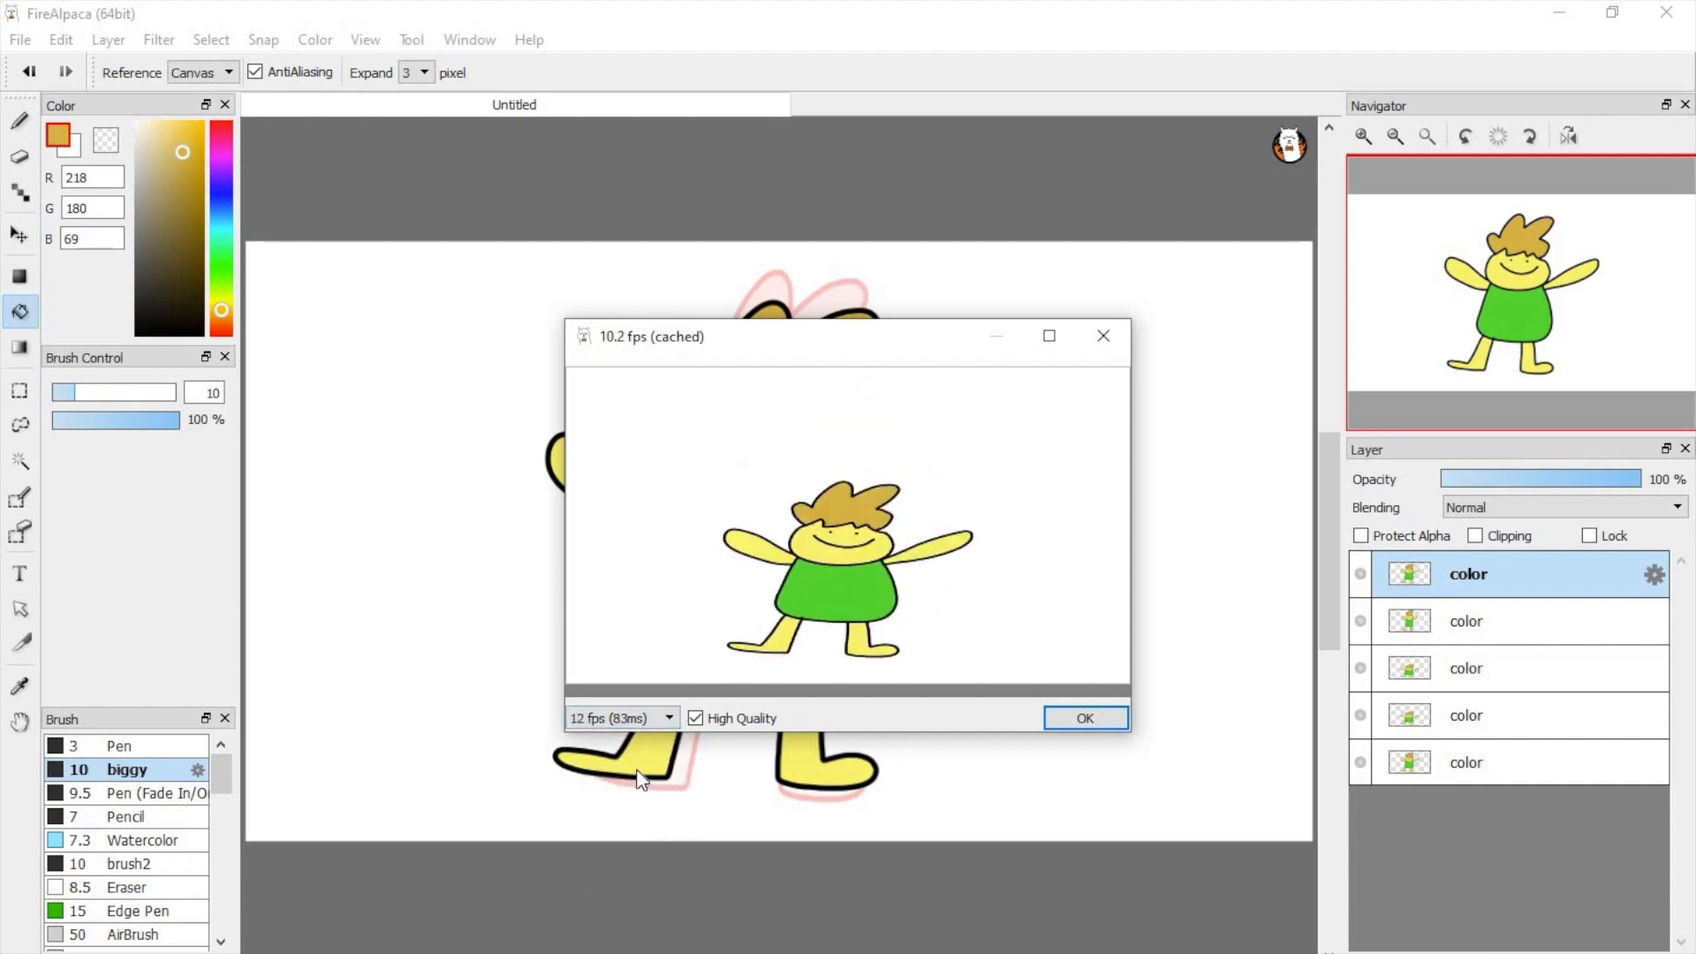
left_click(629, 718)
left_click(632, 753)
left_click(1098, 338)
Step: Review the lower frame layers, select the topmost color layer, and set the Brush tool to a red hue
left_click(1470, 630)
left_click(1475, 677)
left_click(1479, 714)
left_click(1470, 576)
left_click(19, 121)
left_click(218, 333)
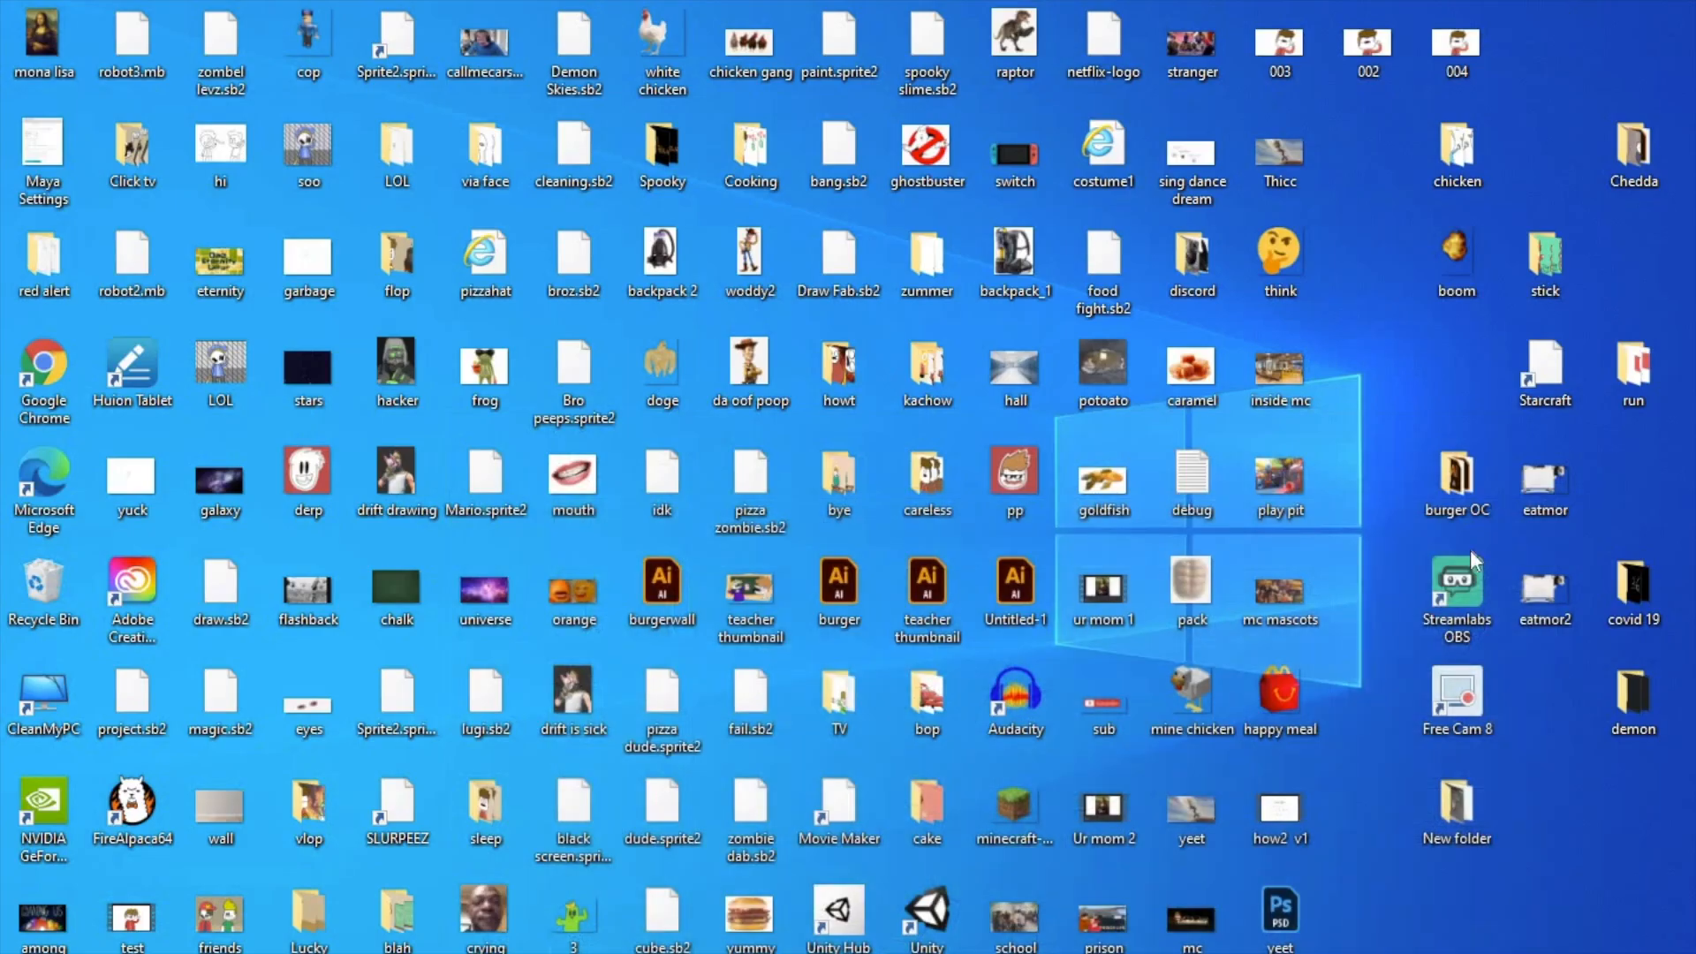
Step: Create a new folder on the desktop and try to name it LOL
right_click(1395, 351)
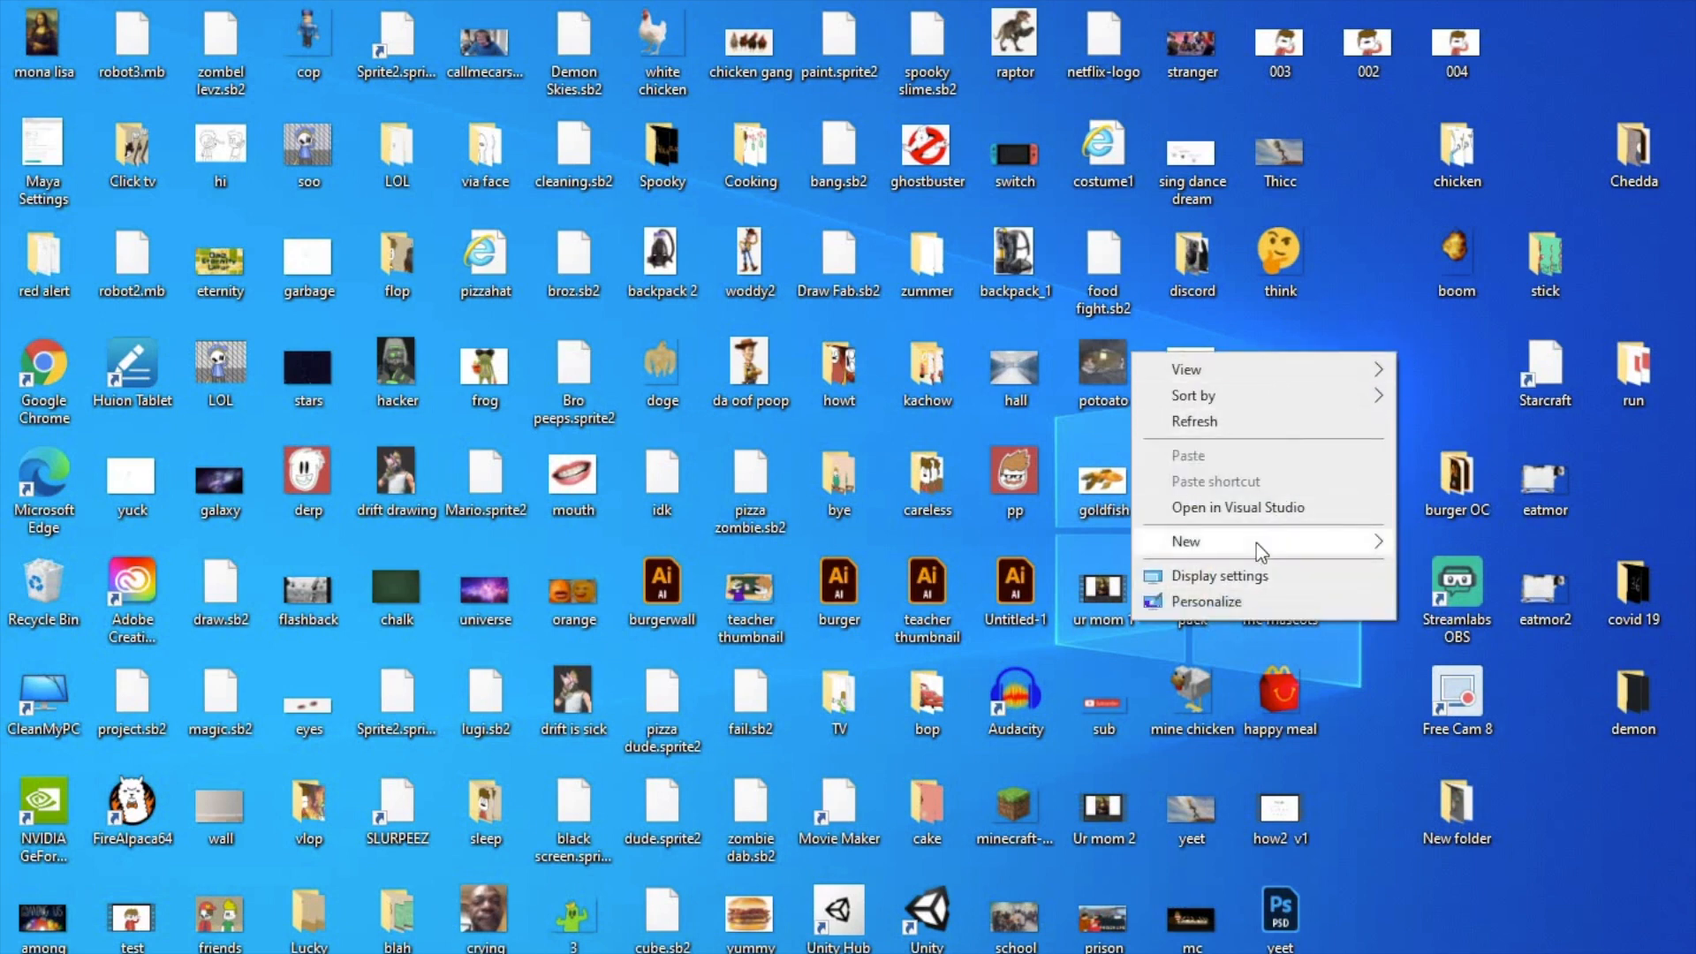
left_click(1376, 541)
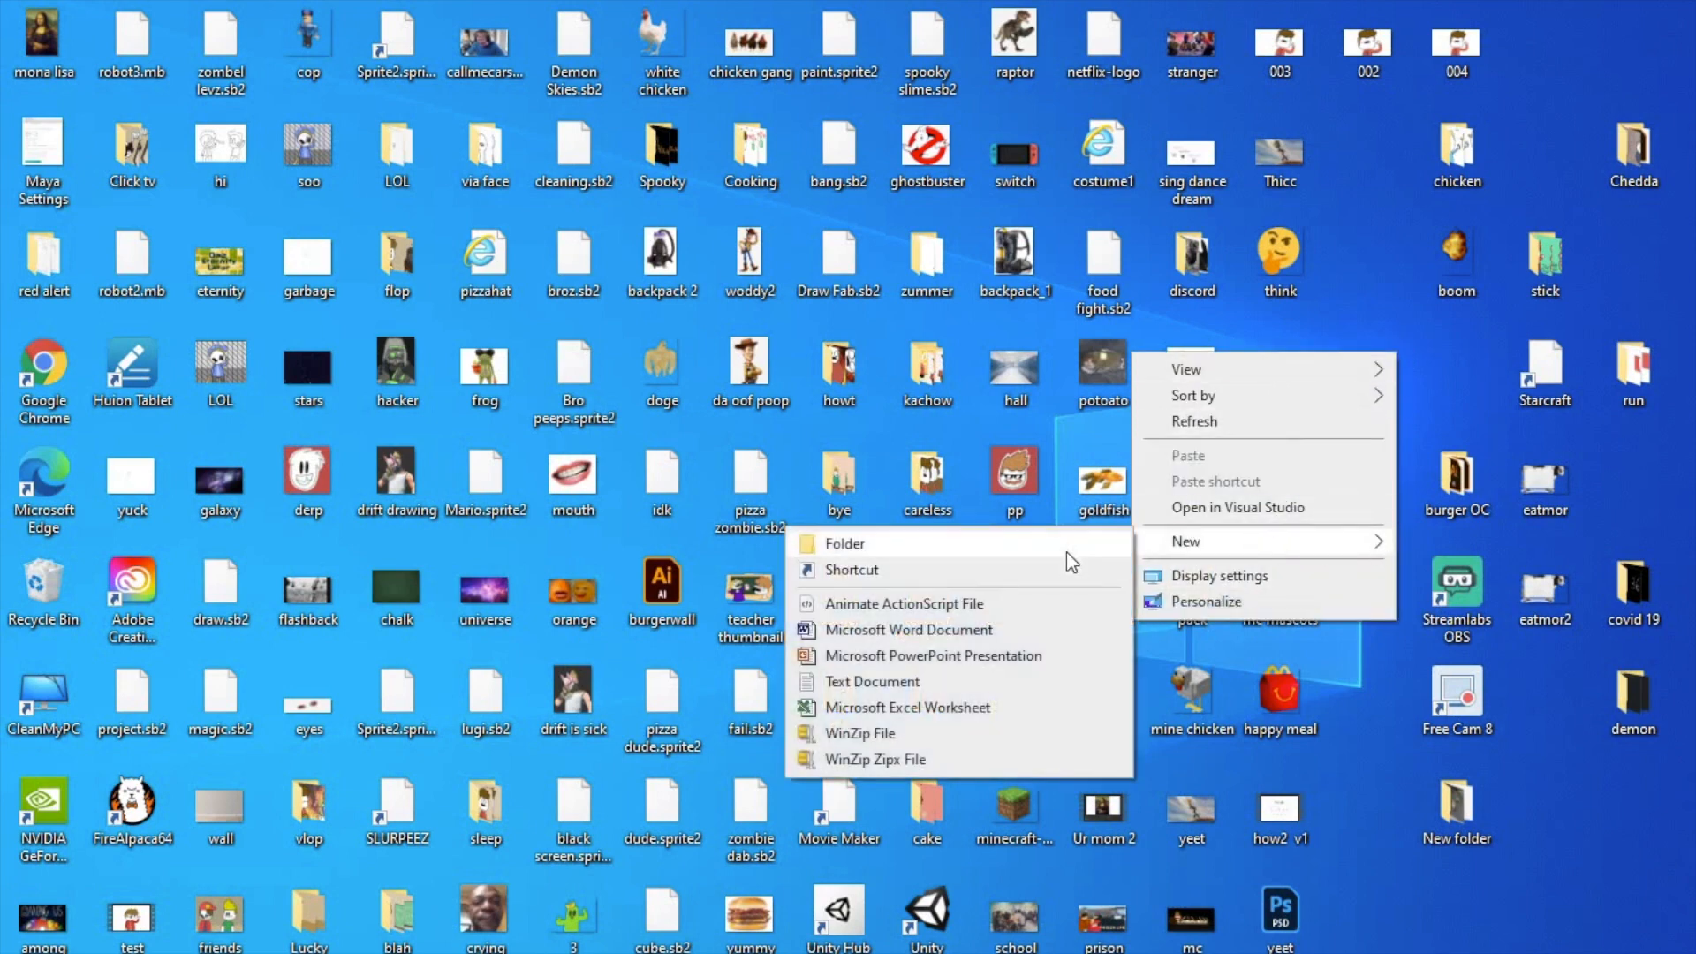
left_click(1068, 552)
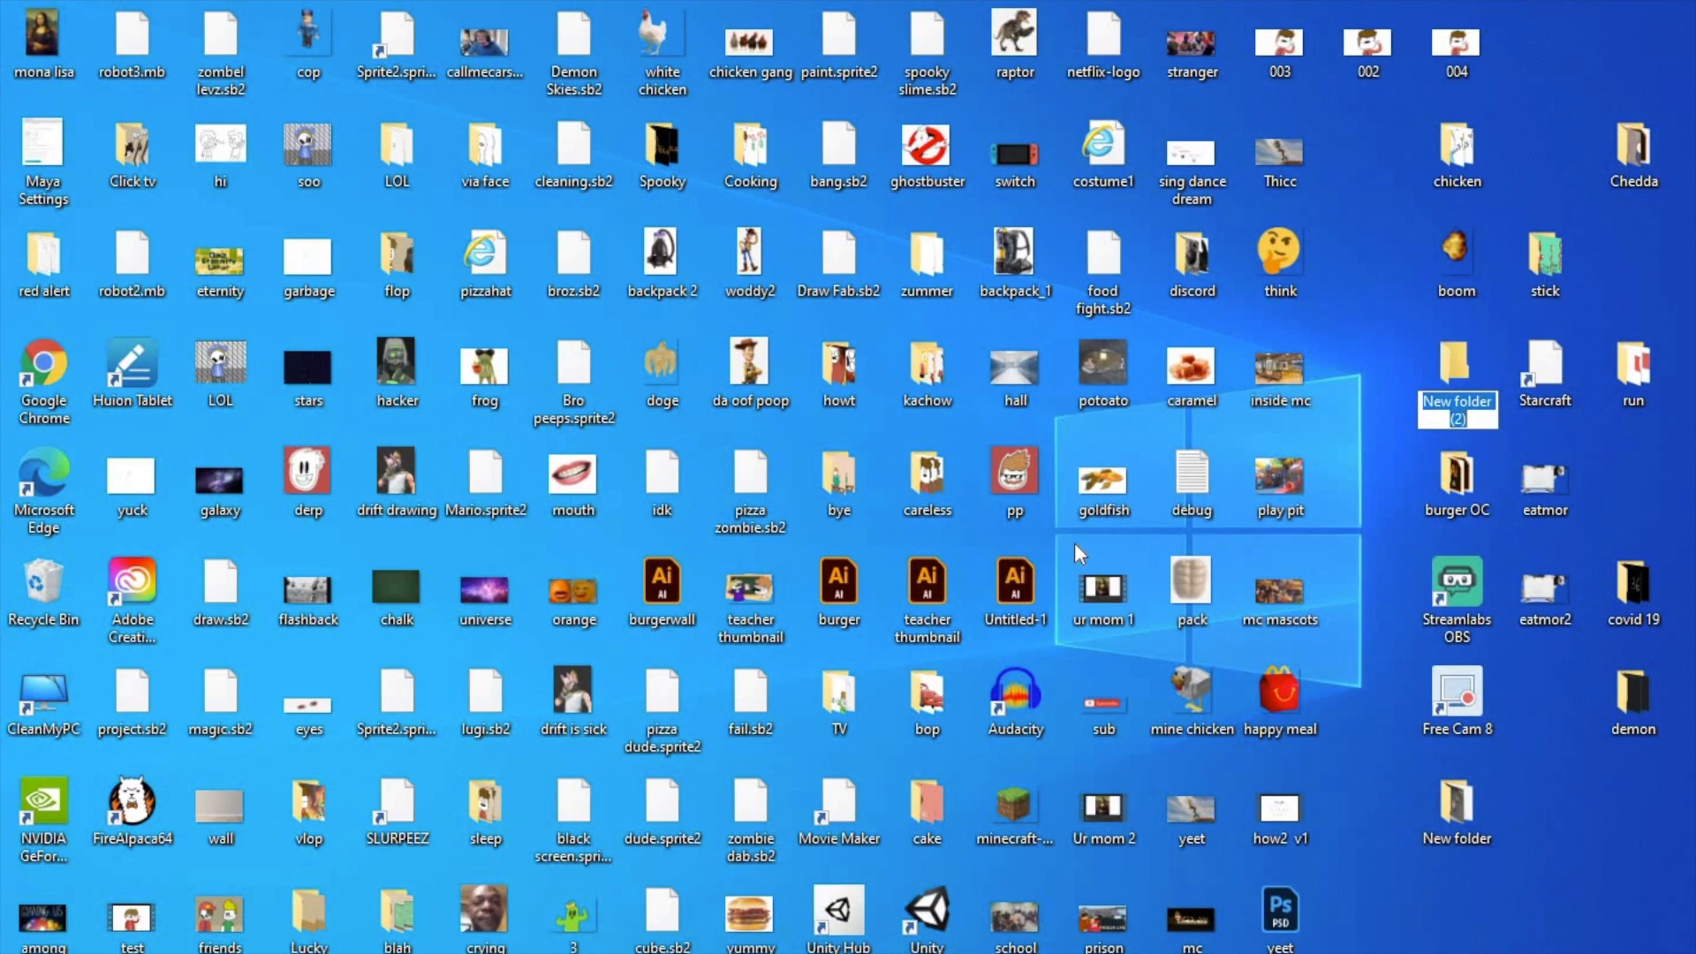
type("LOL")
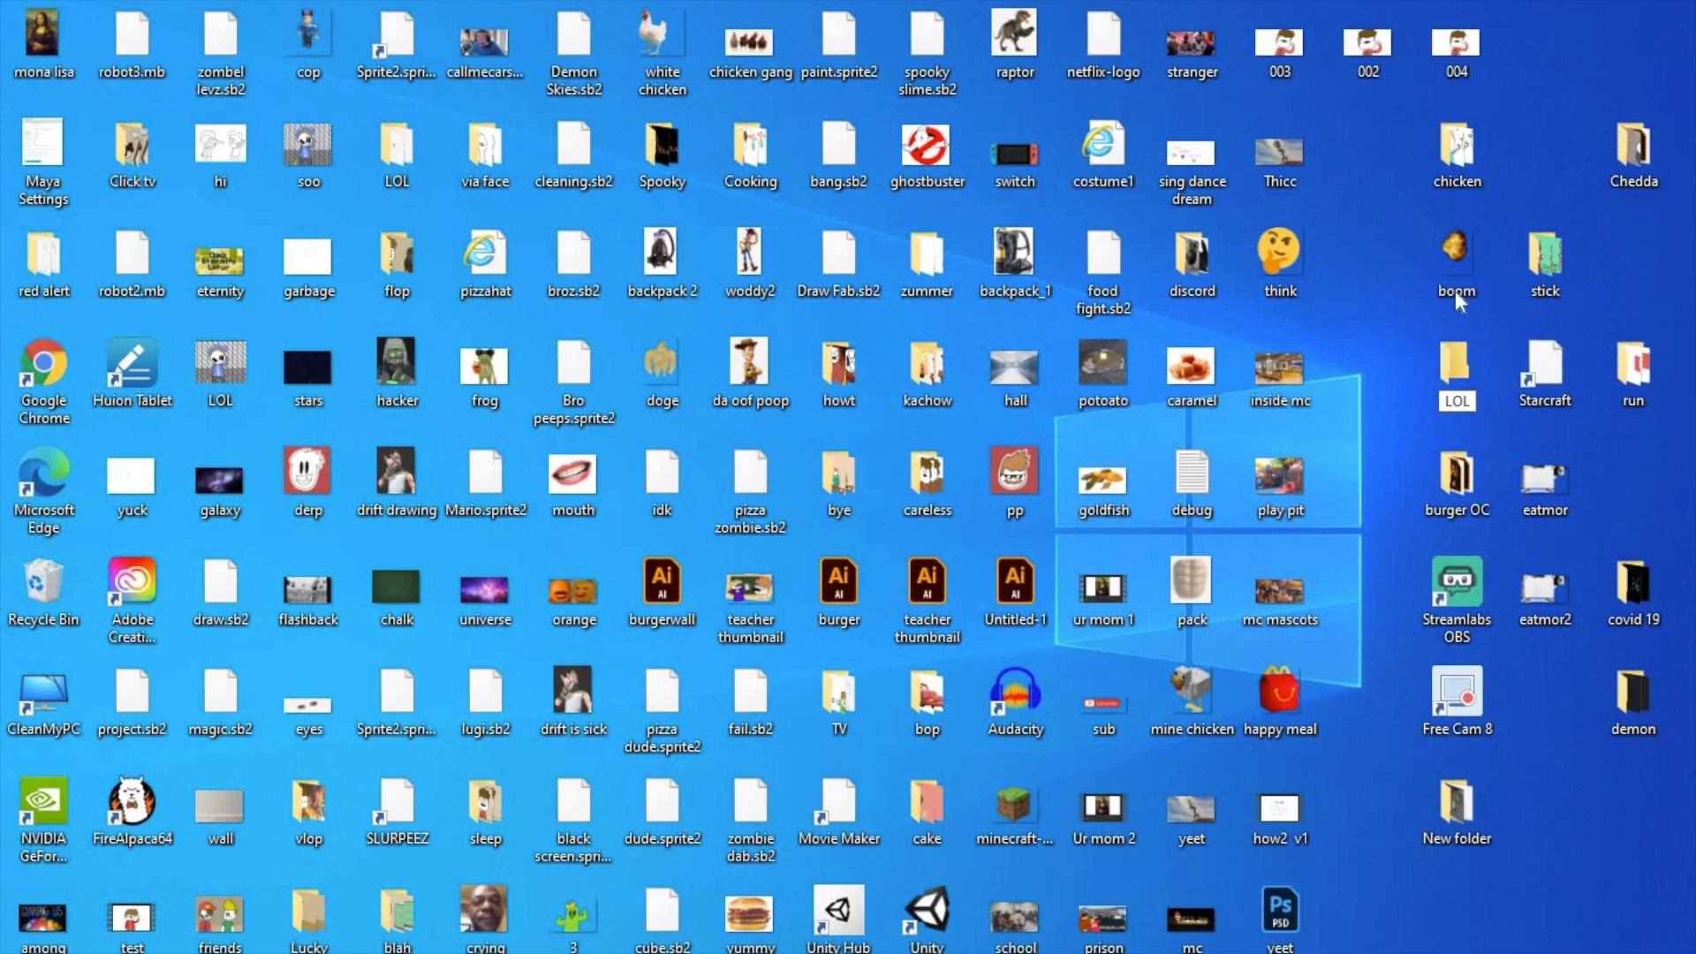
key("Return")
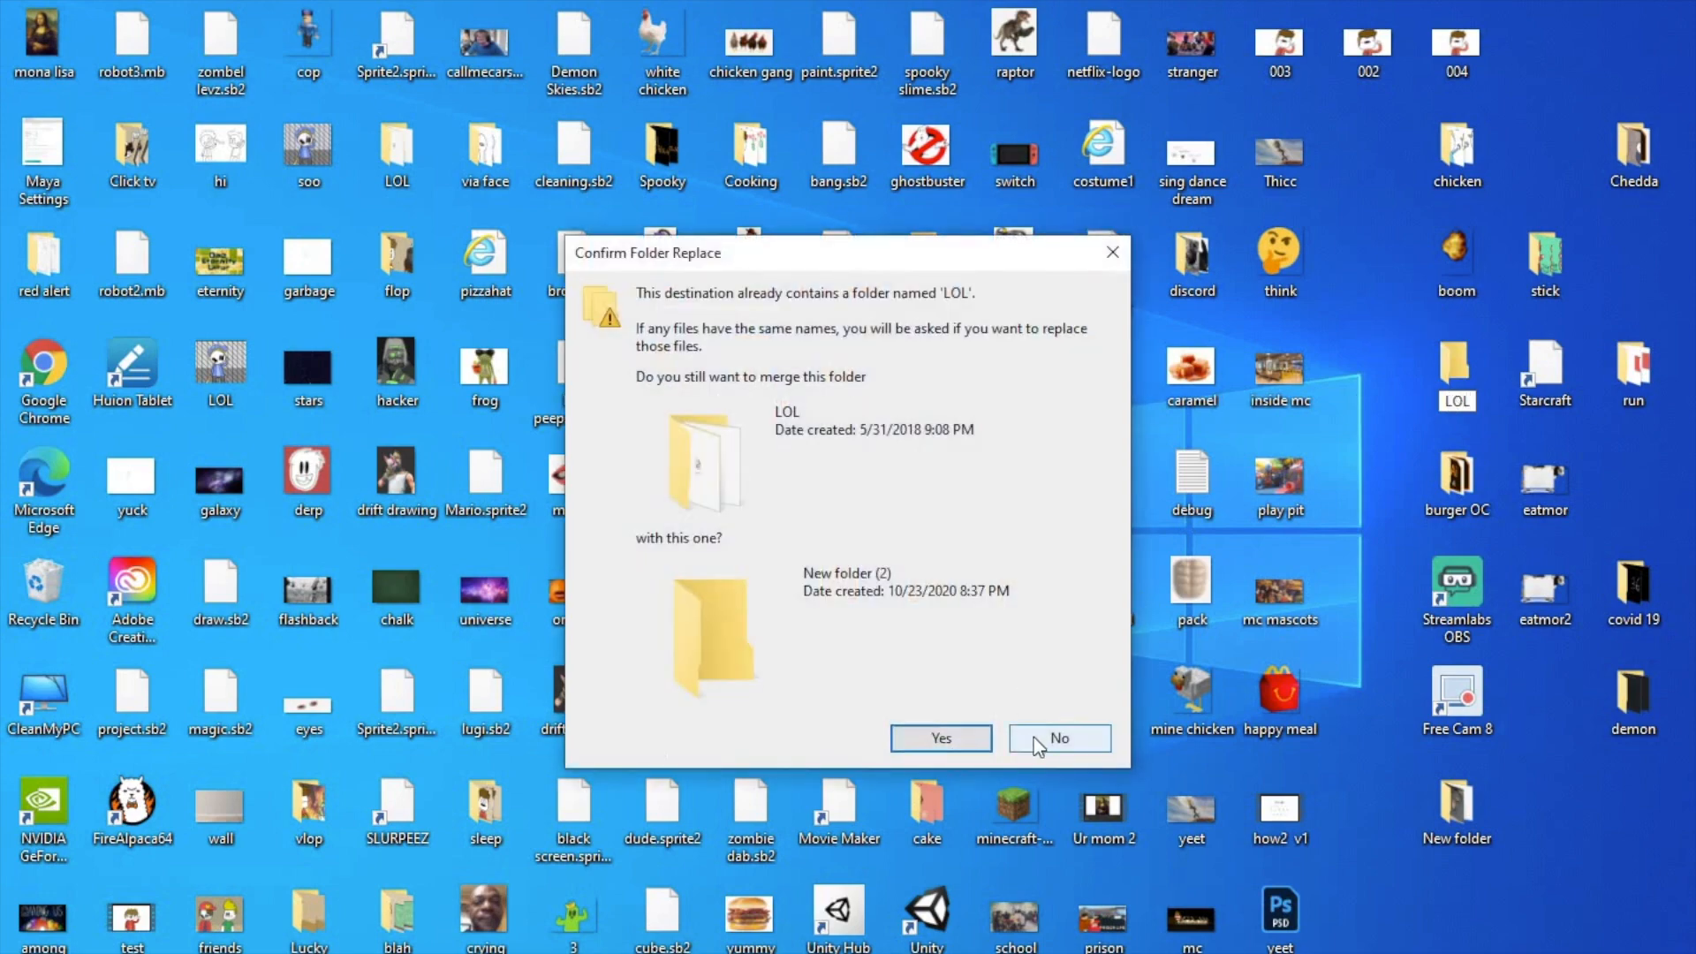
Step: Decline merging with the existing LOL folder and name the new folder Toast
left_click(1033, 737)
type("Toast")
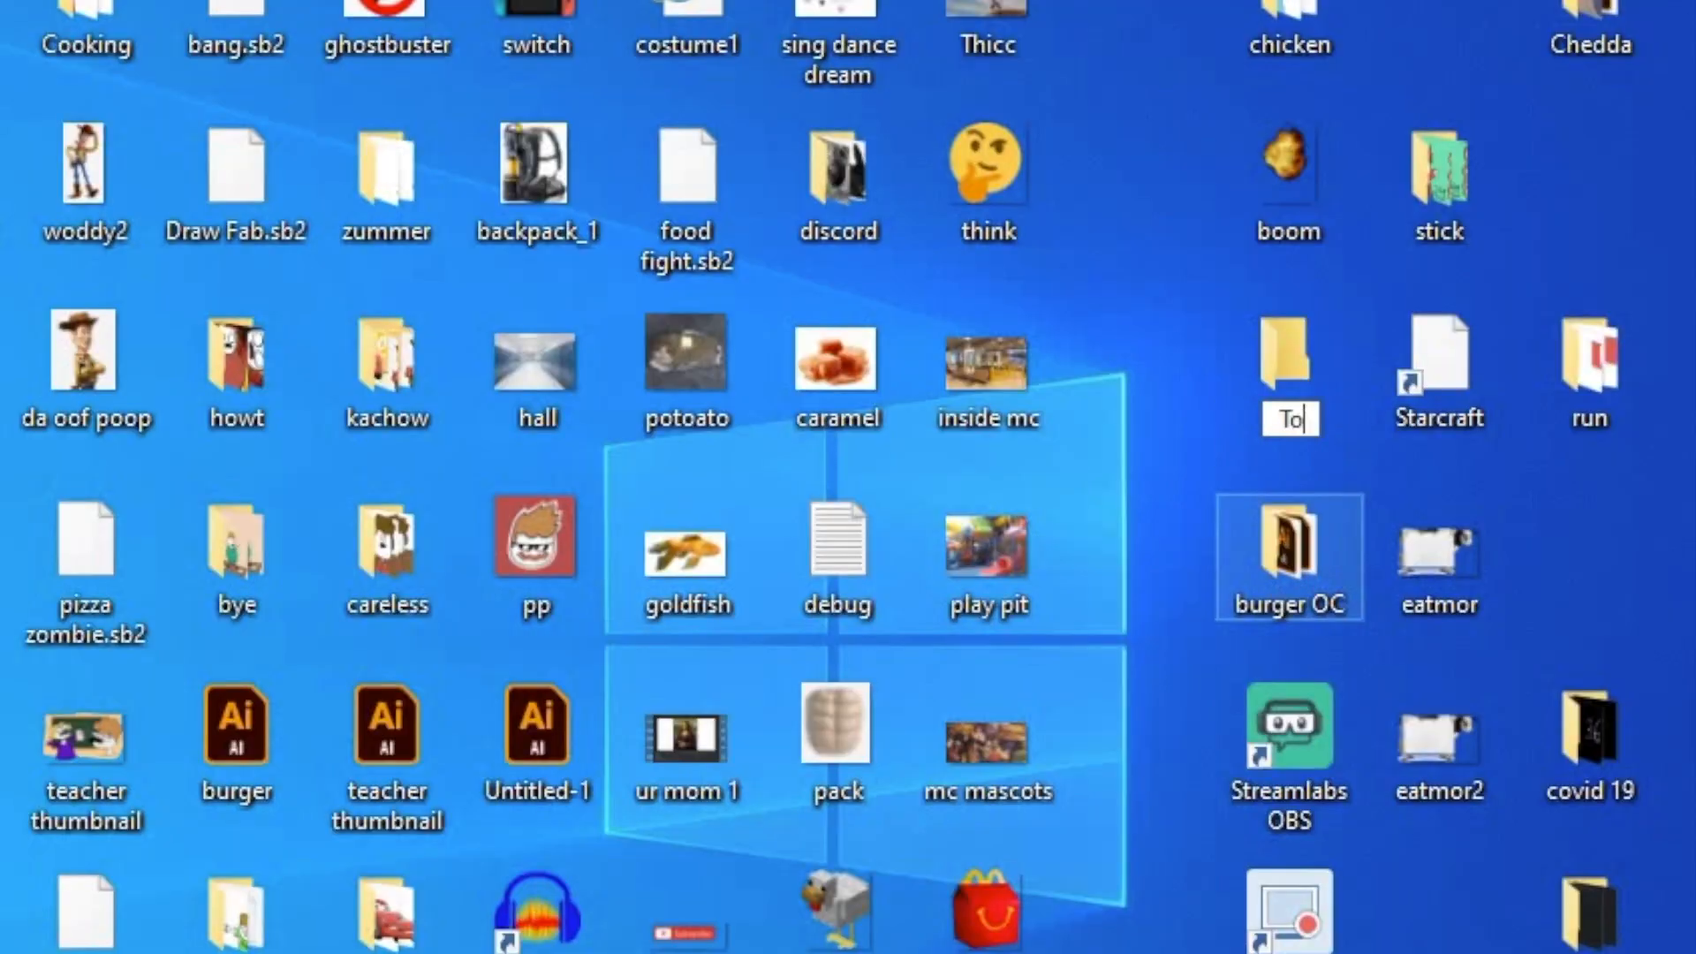
key("Return")
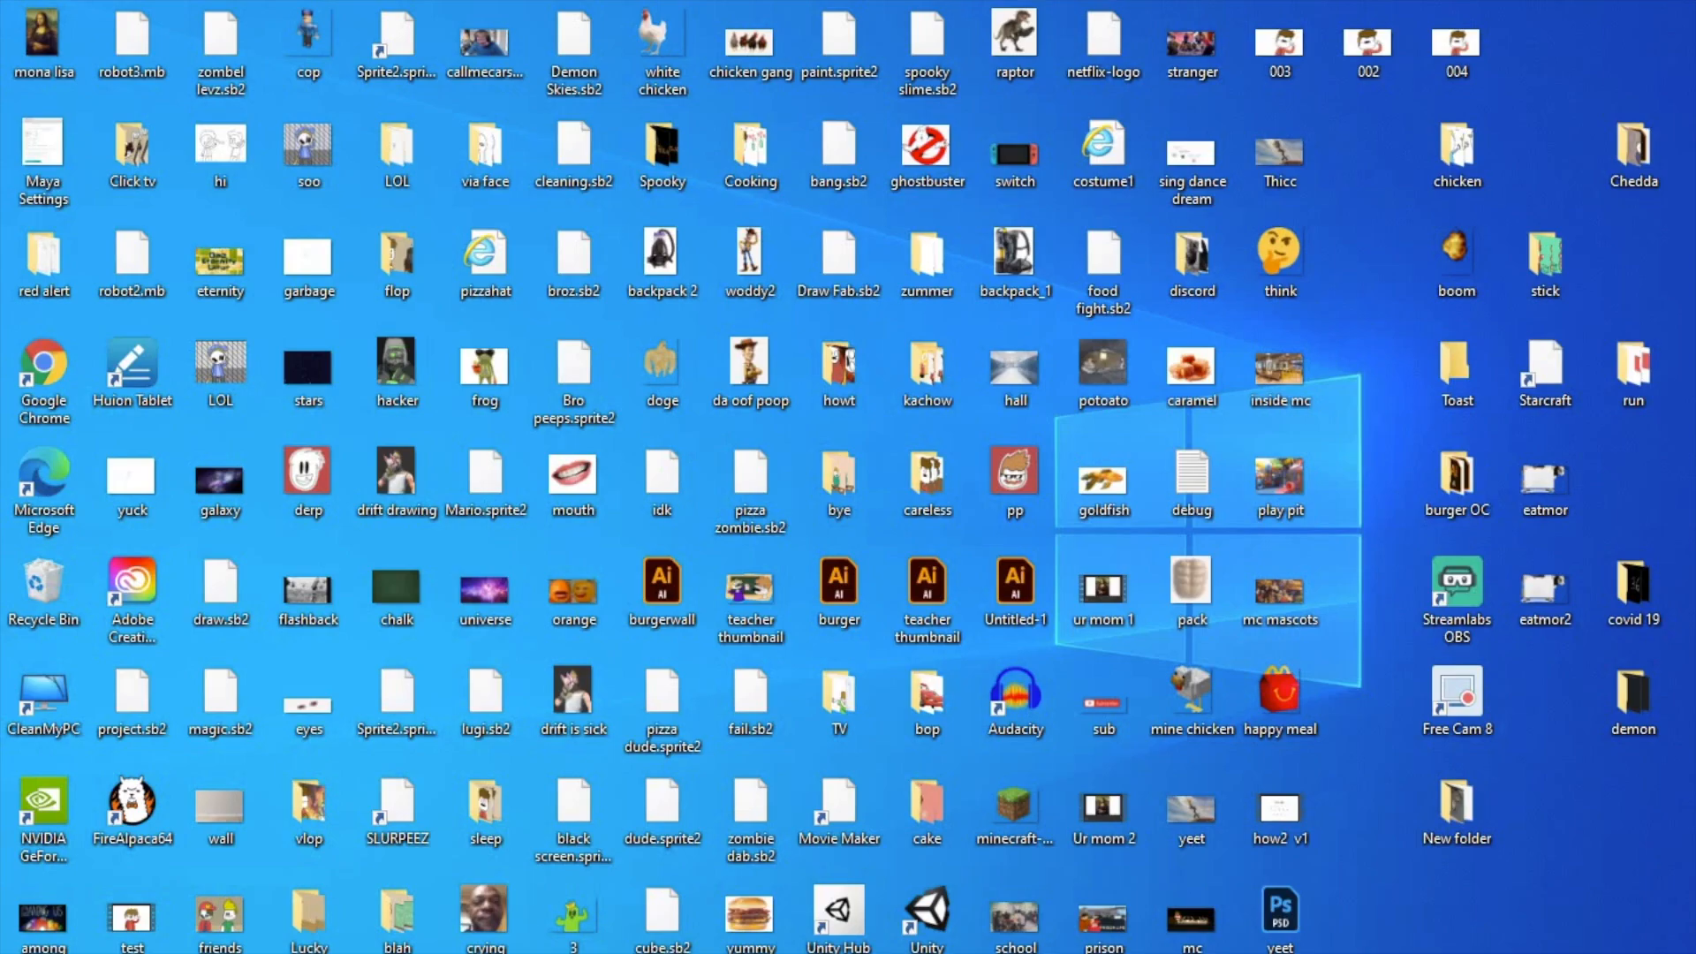
Step: Export the layers in onion skin mode from FireAlpaca to the desktop's Toast folder and decline opening AlpacaDouga
left_click(1128, 952)
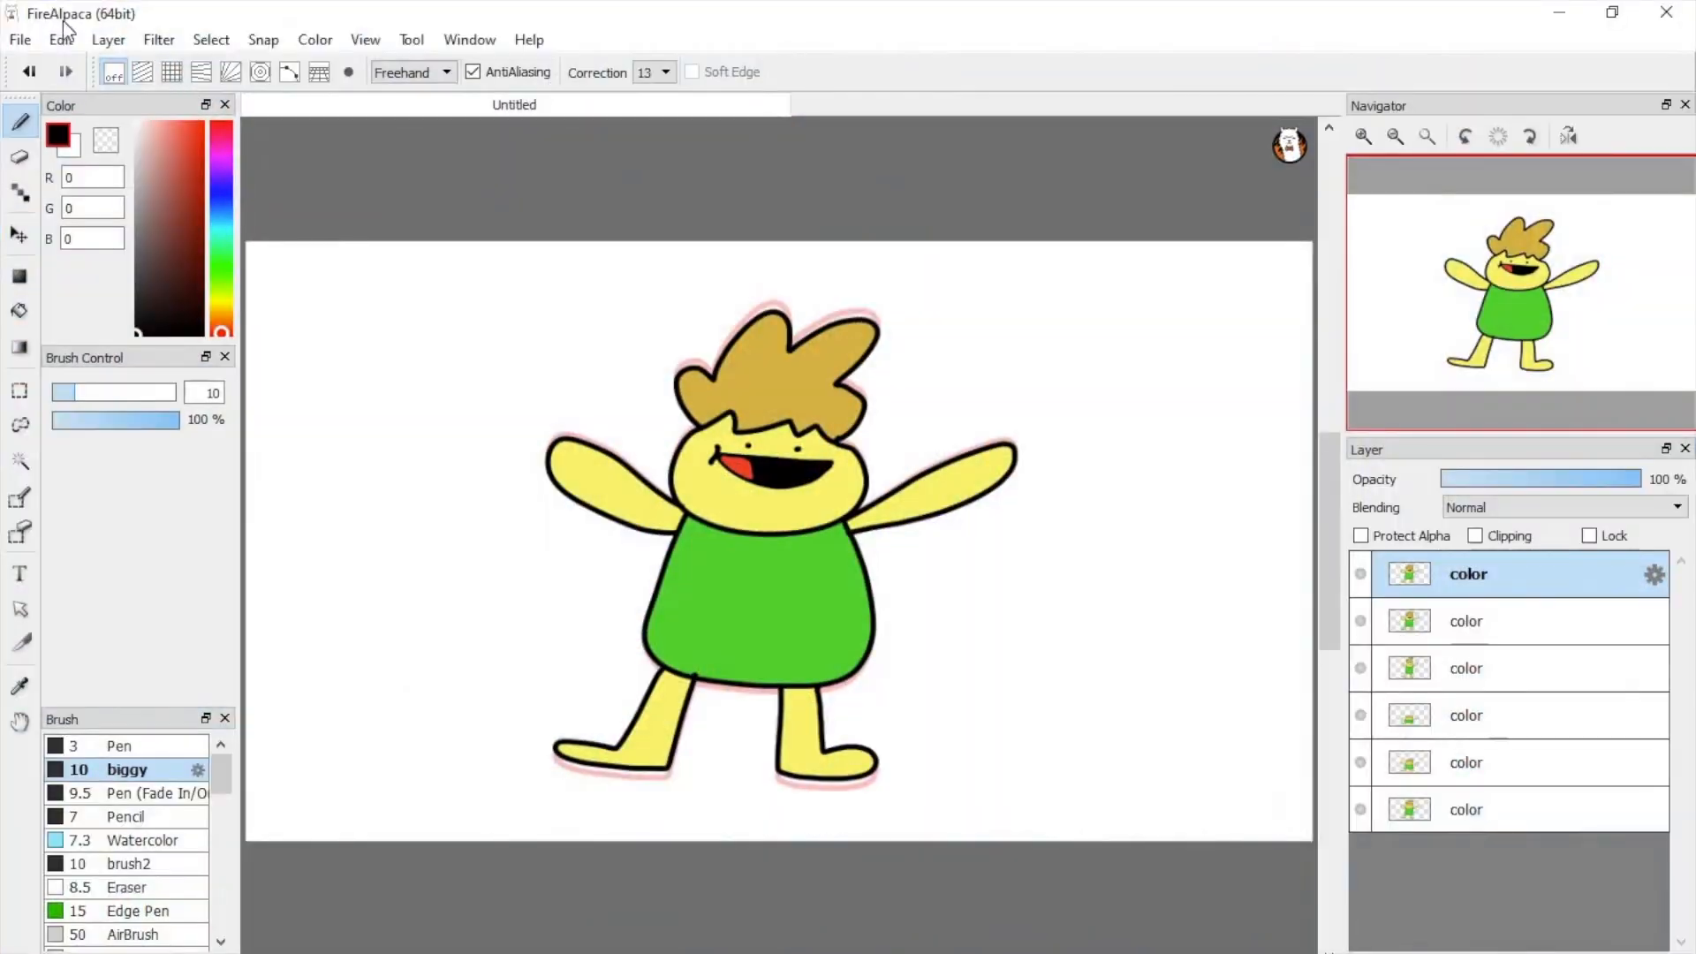
left_click(19, 39)
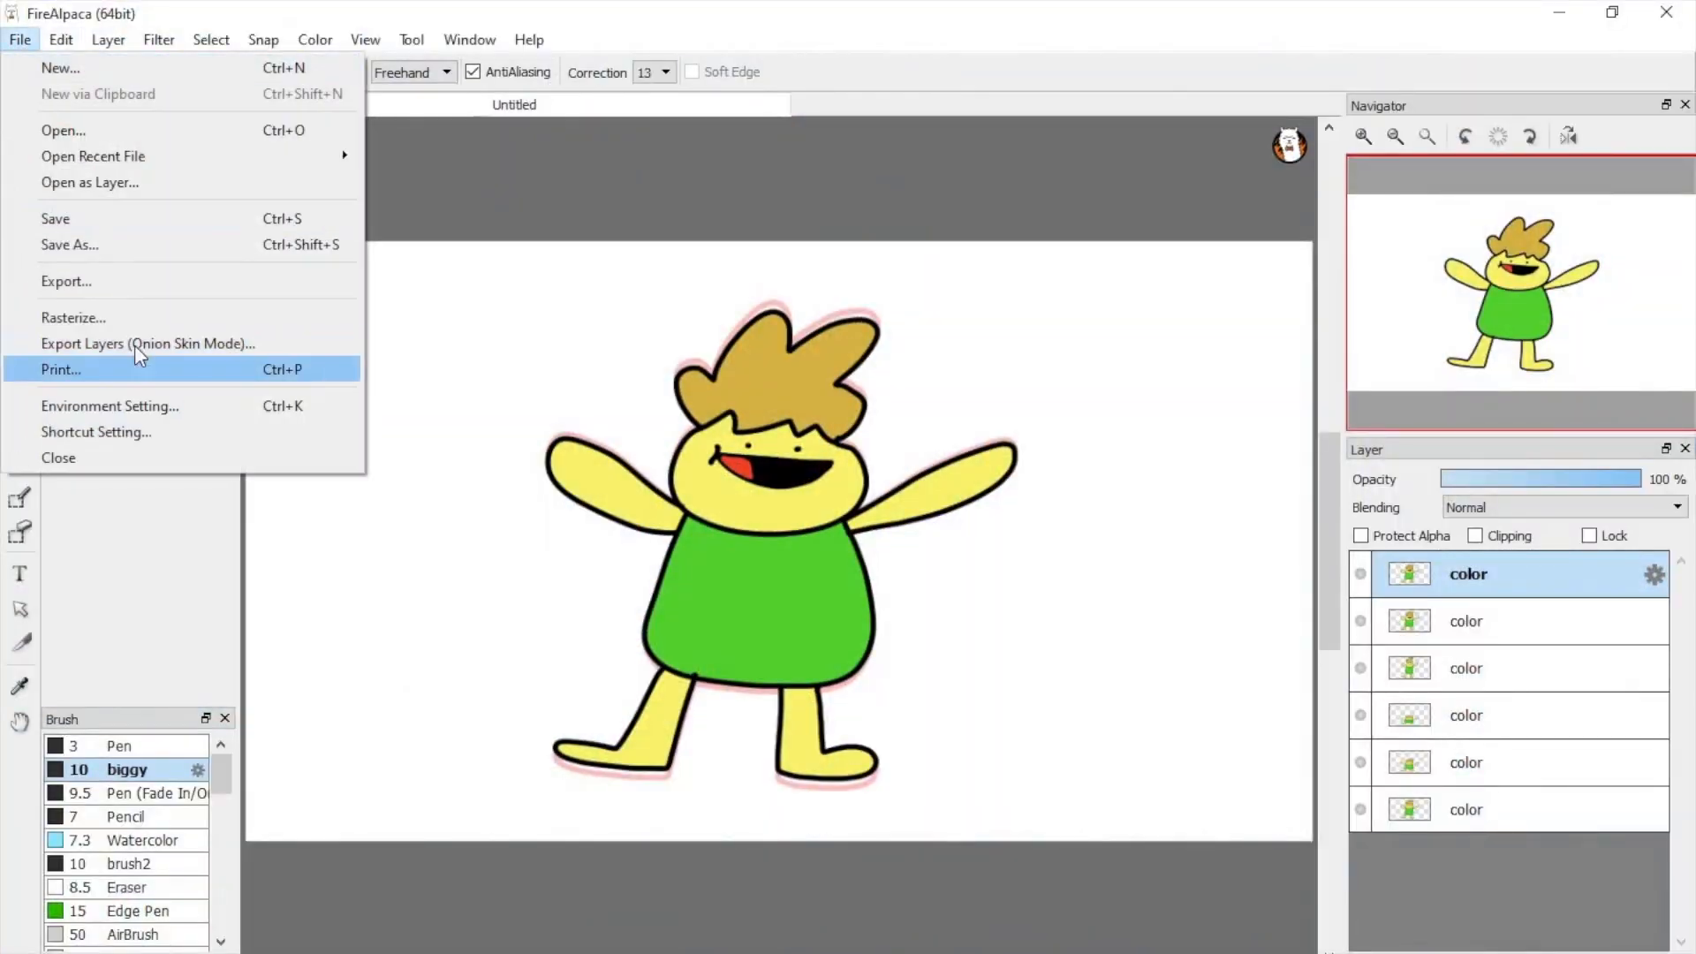
left_click(125, 343)
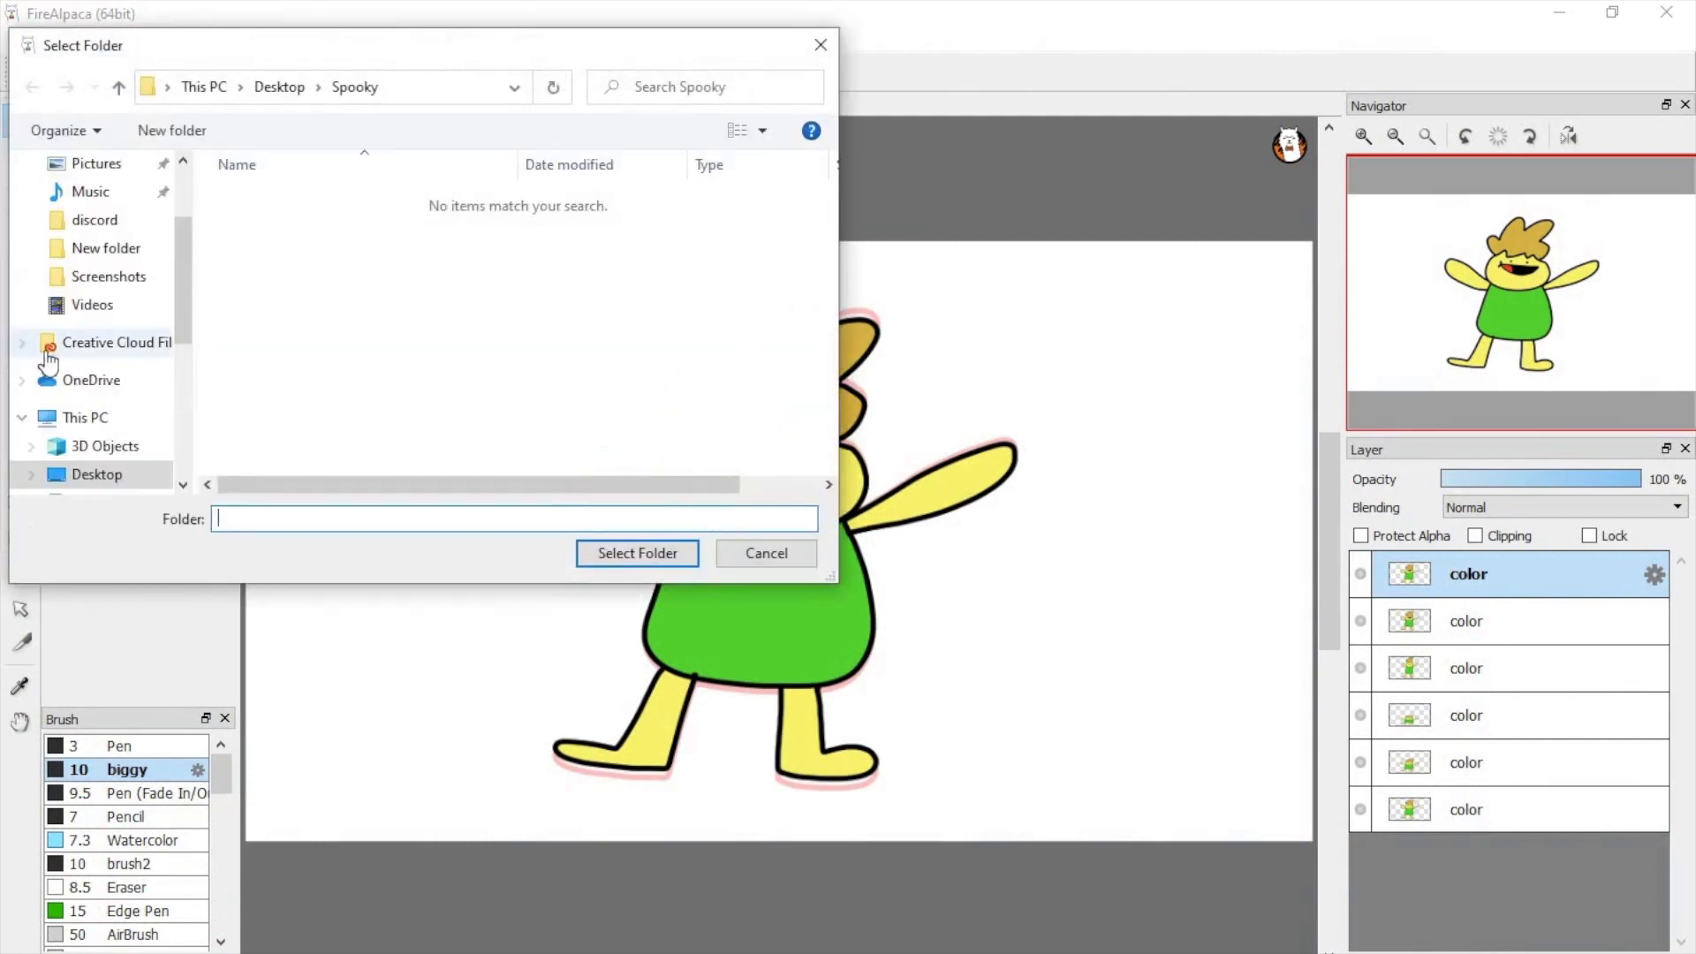
left_click(120, 87)
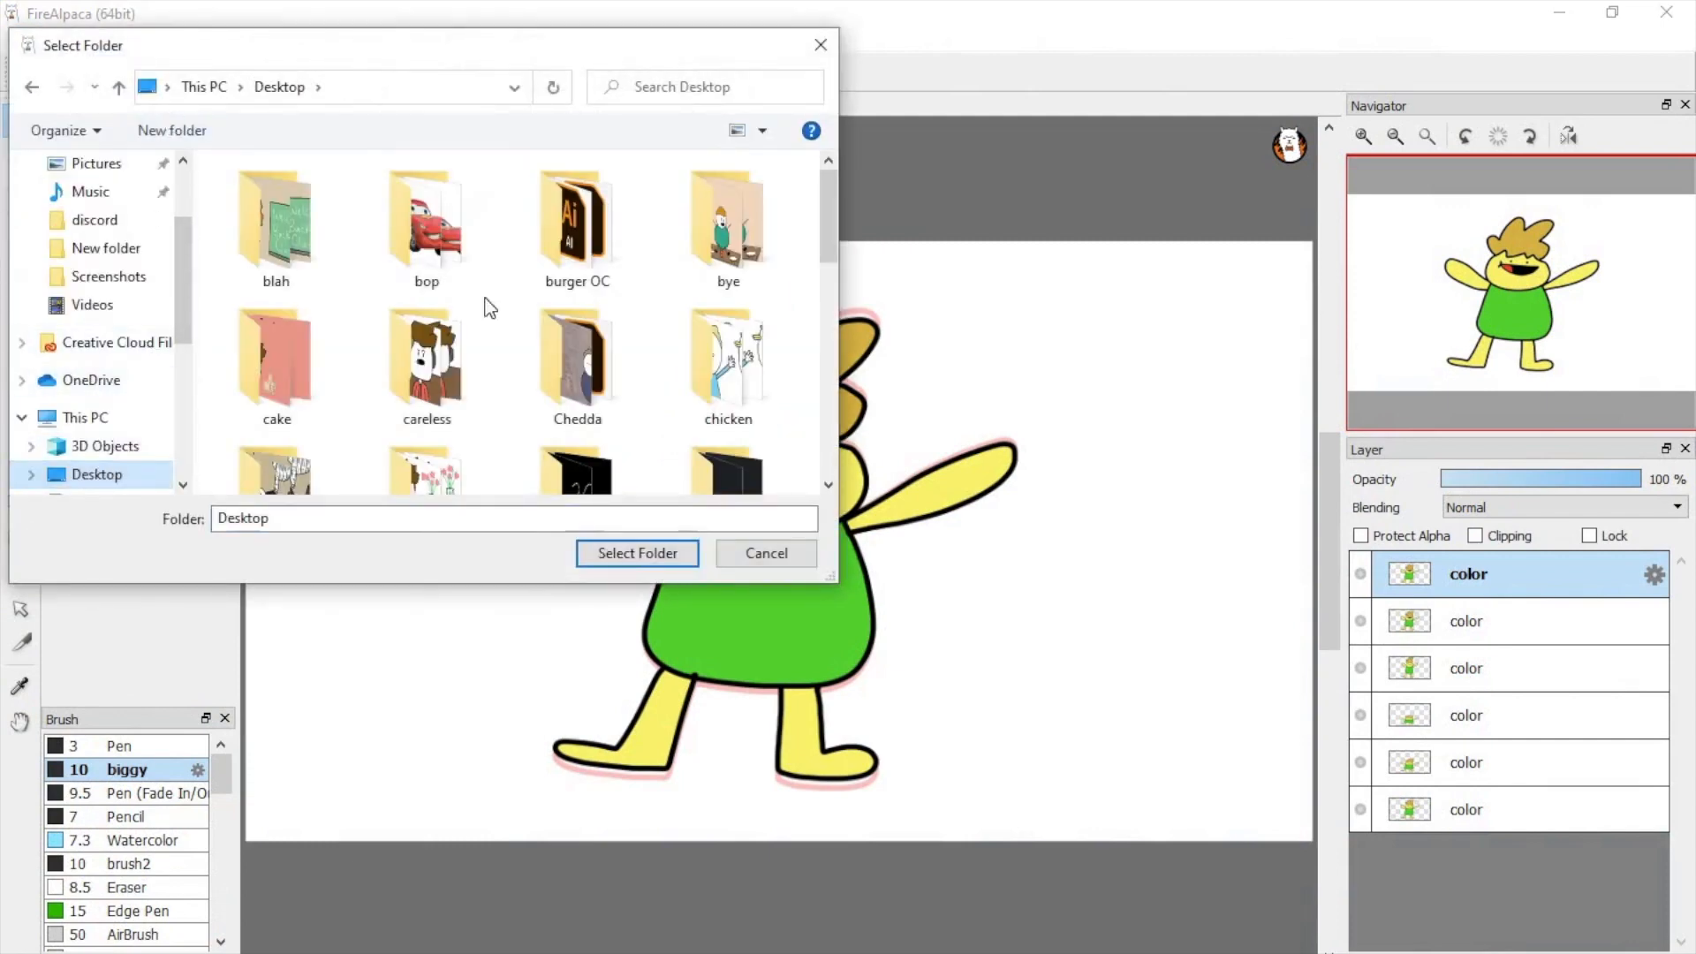
scroll(528, 319, "down", 5)
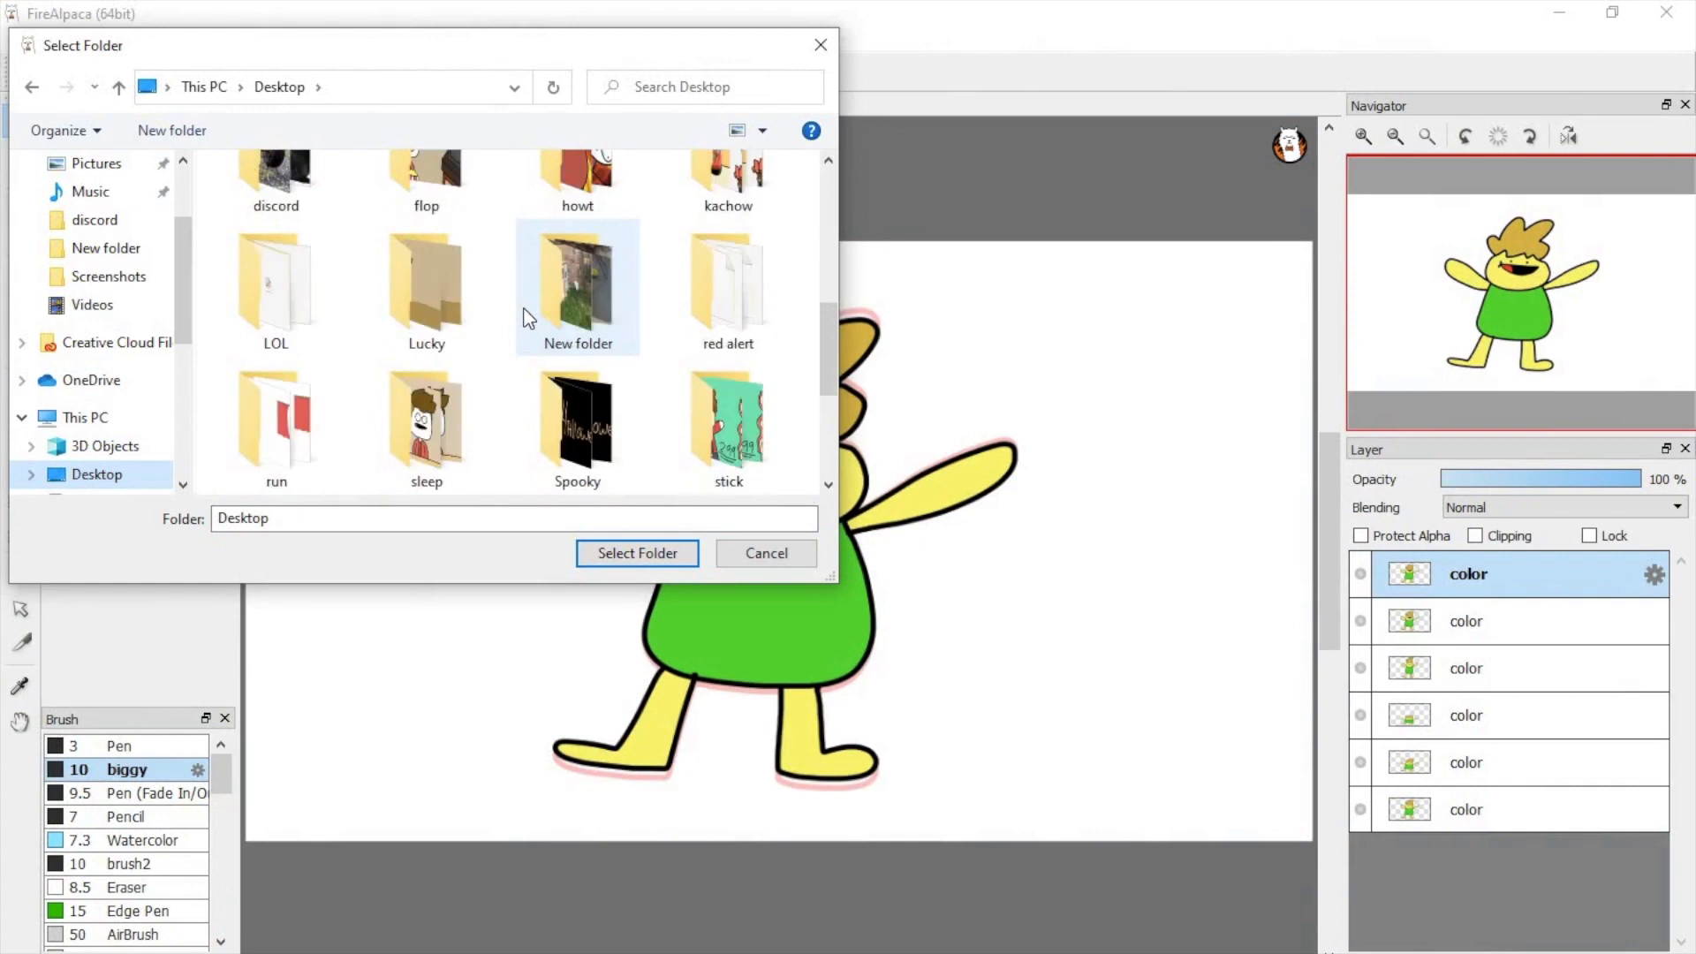
scroll(528, 319, "down", 3)
left_click(268, 284)
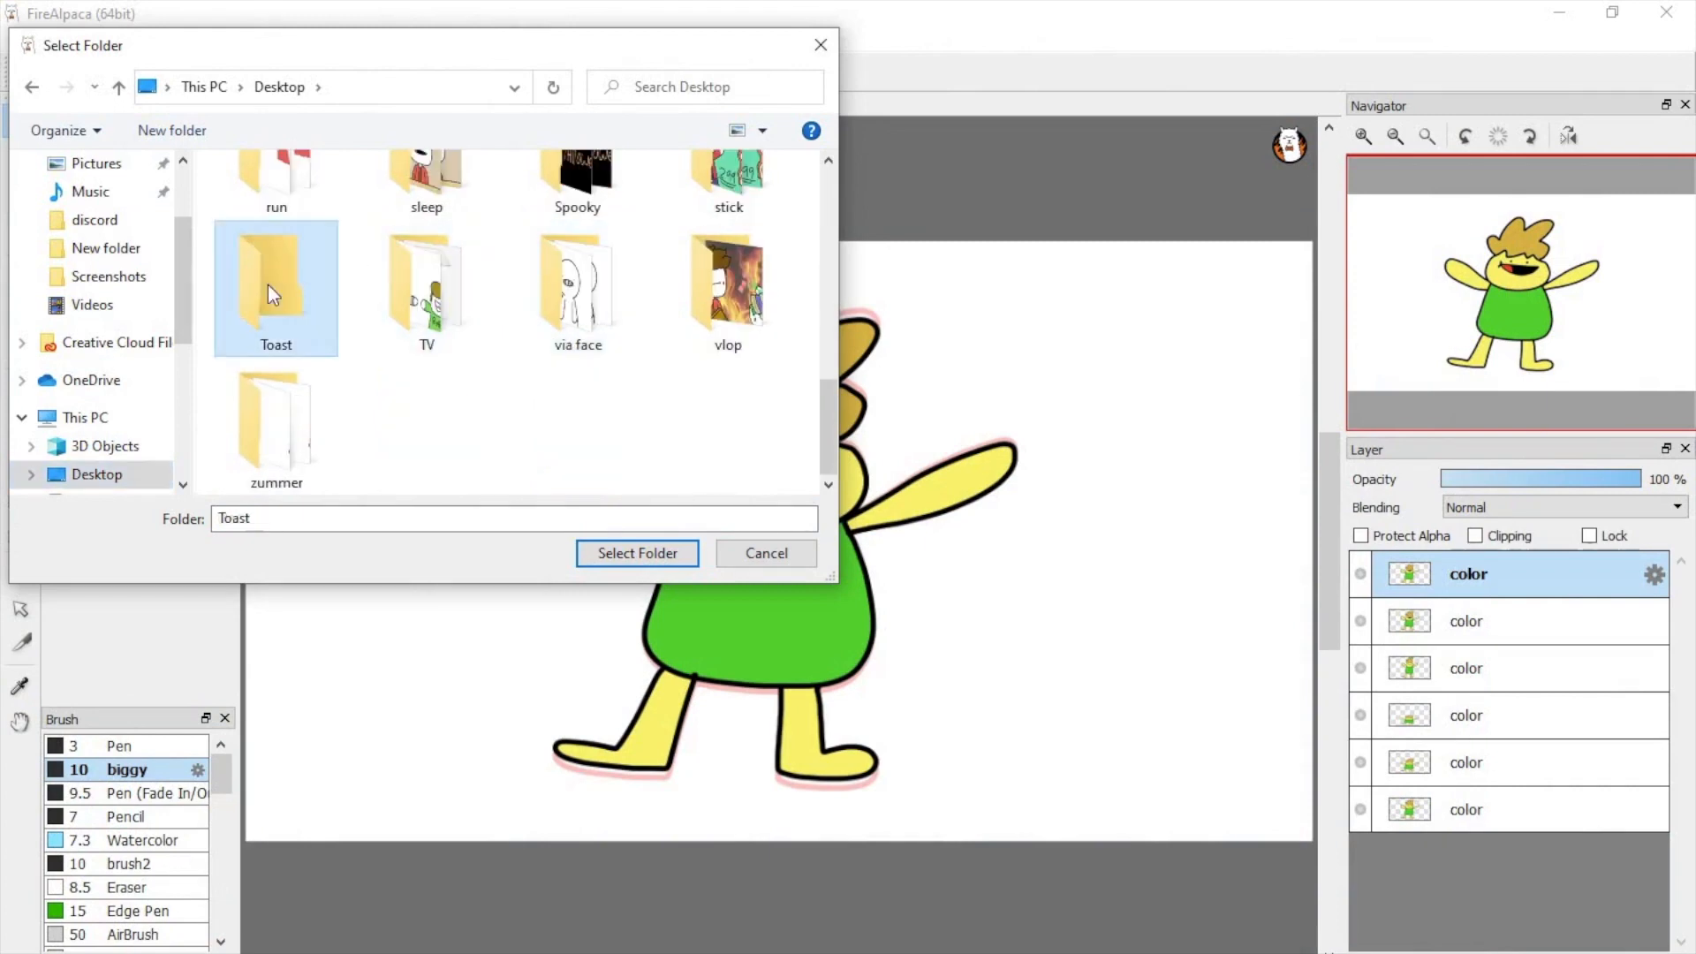
left_click(615, 555)
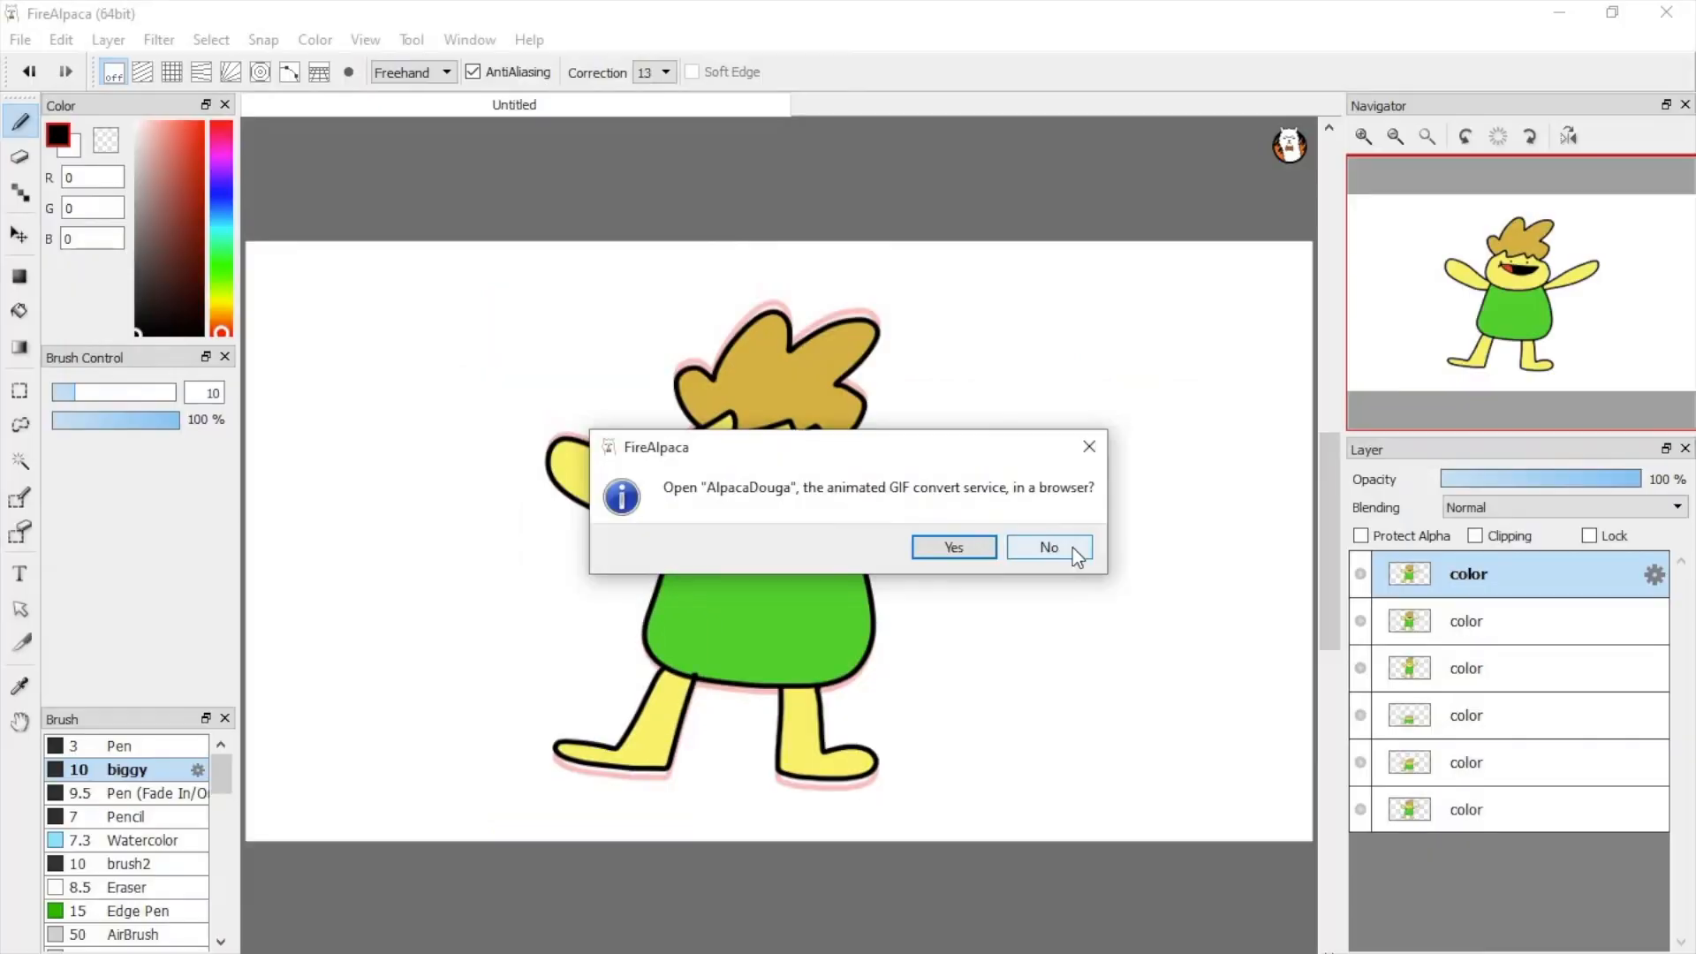
left_click(1368, 517)
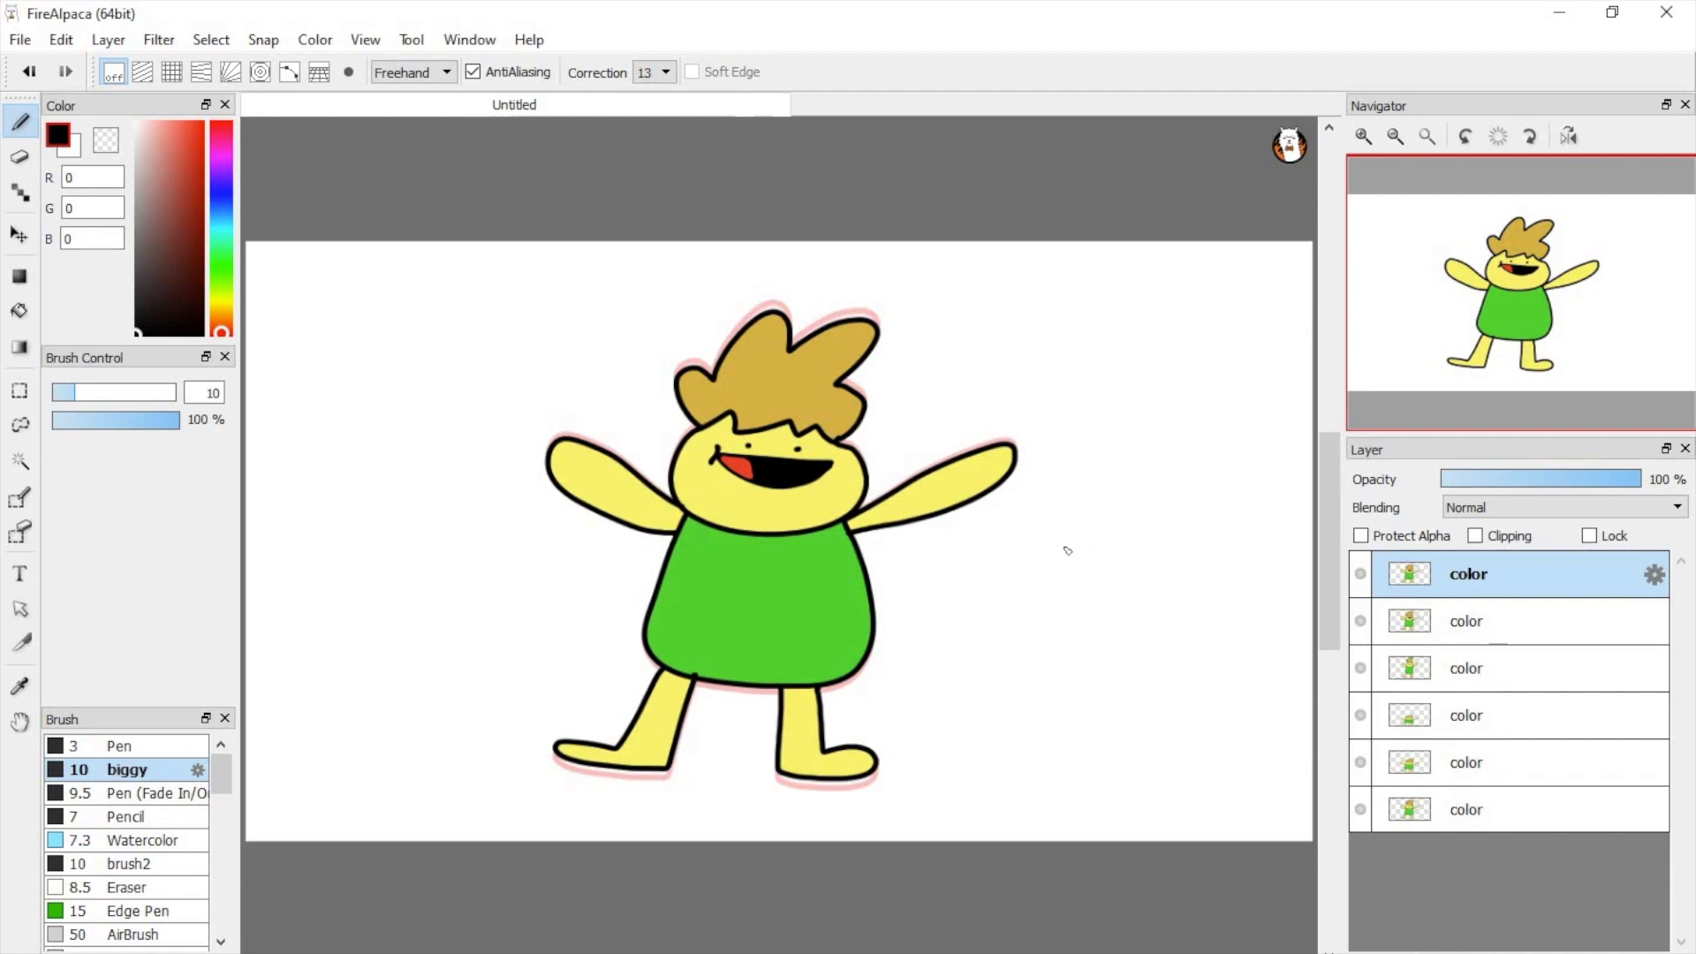
Step: Leave FireAlpaca for the Chrome browser and search for Animotica to open its website
left_click(1560, 13)
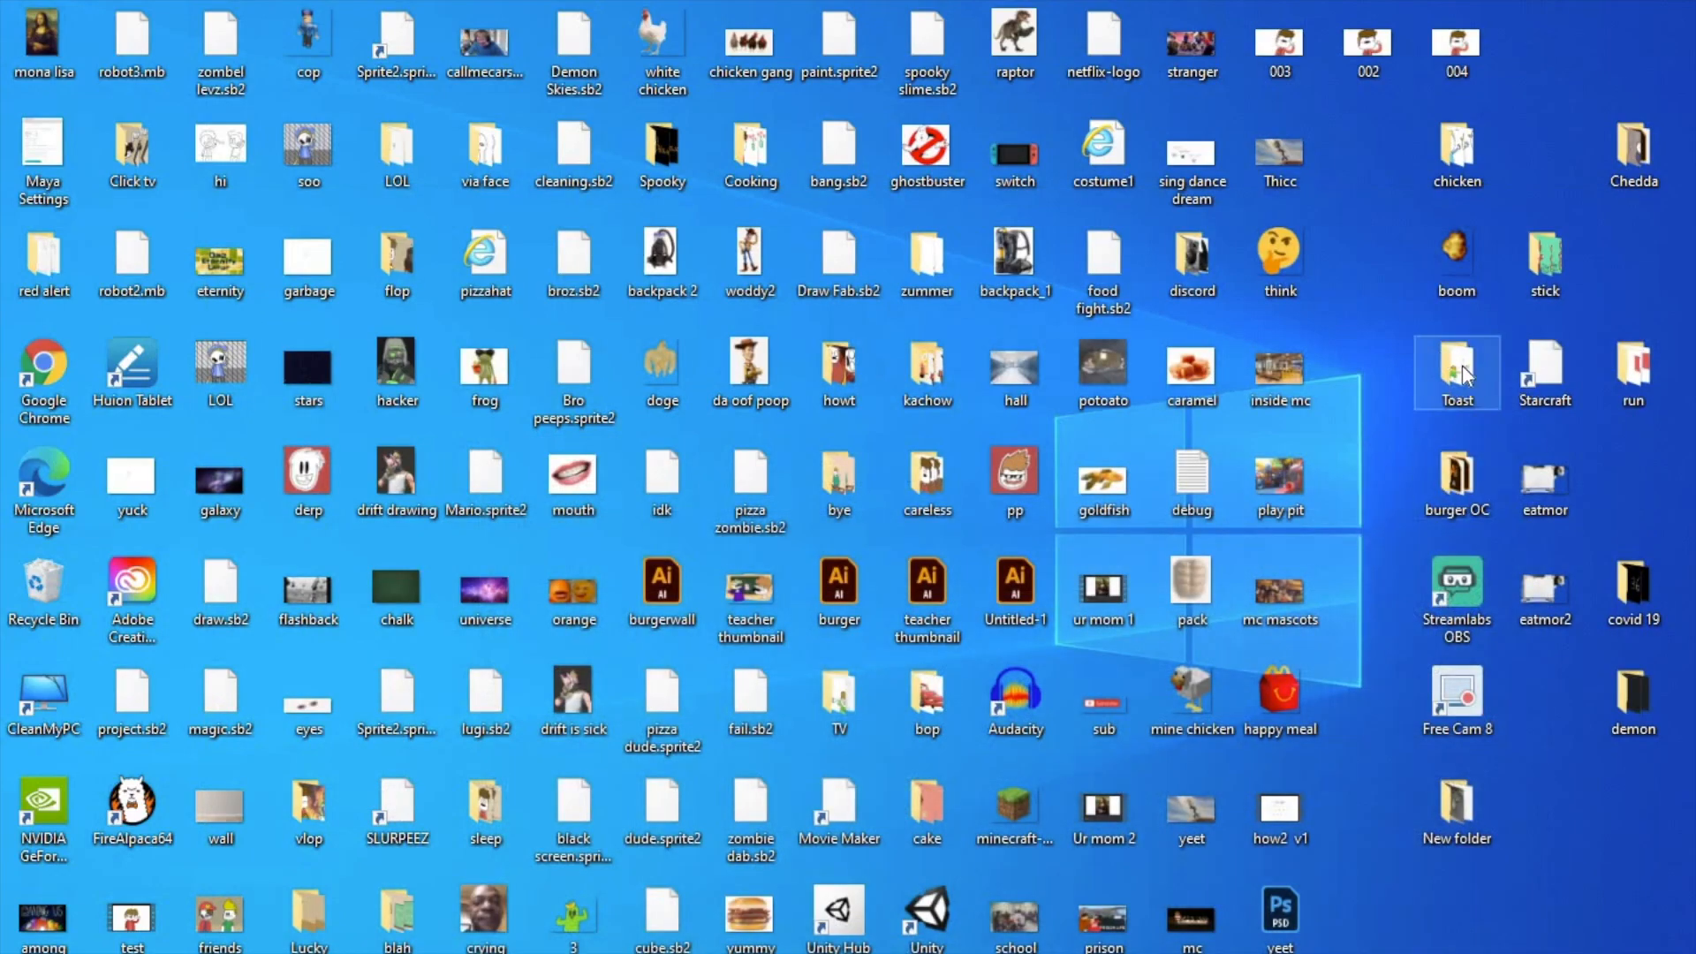
left_click(1458, 698)
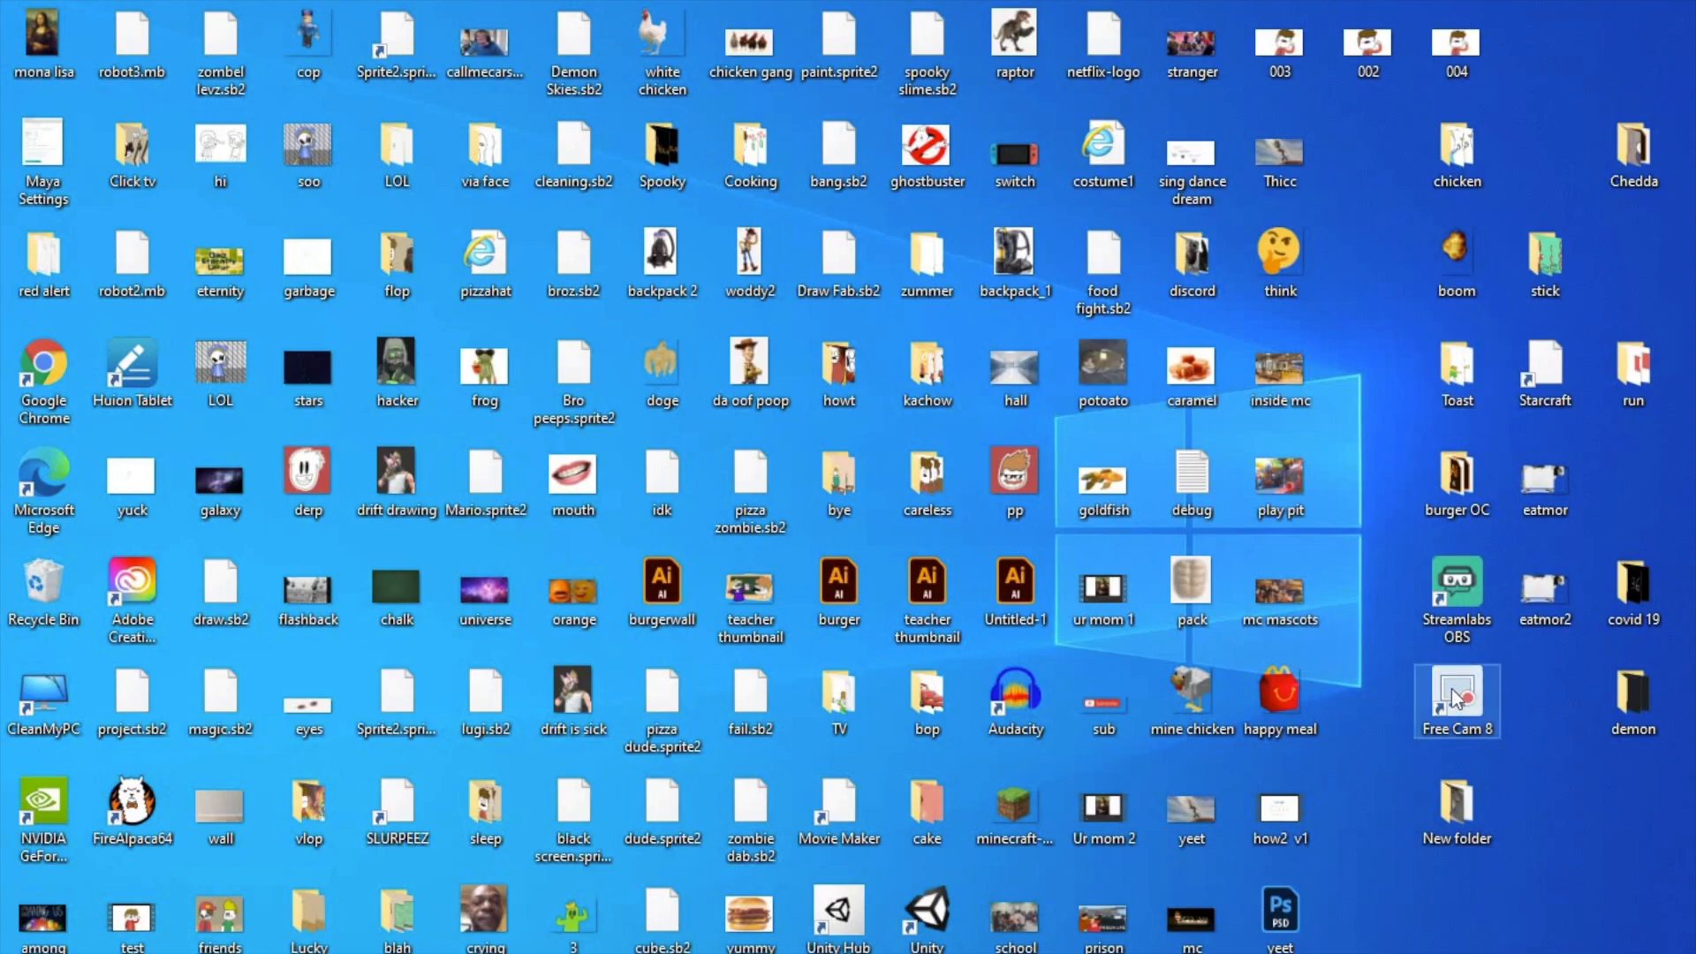
type("anim")
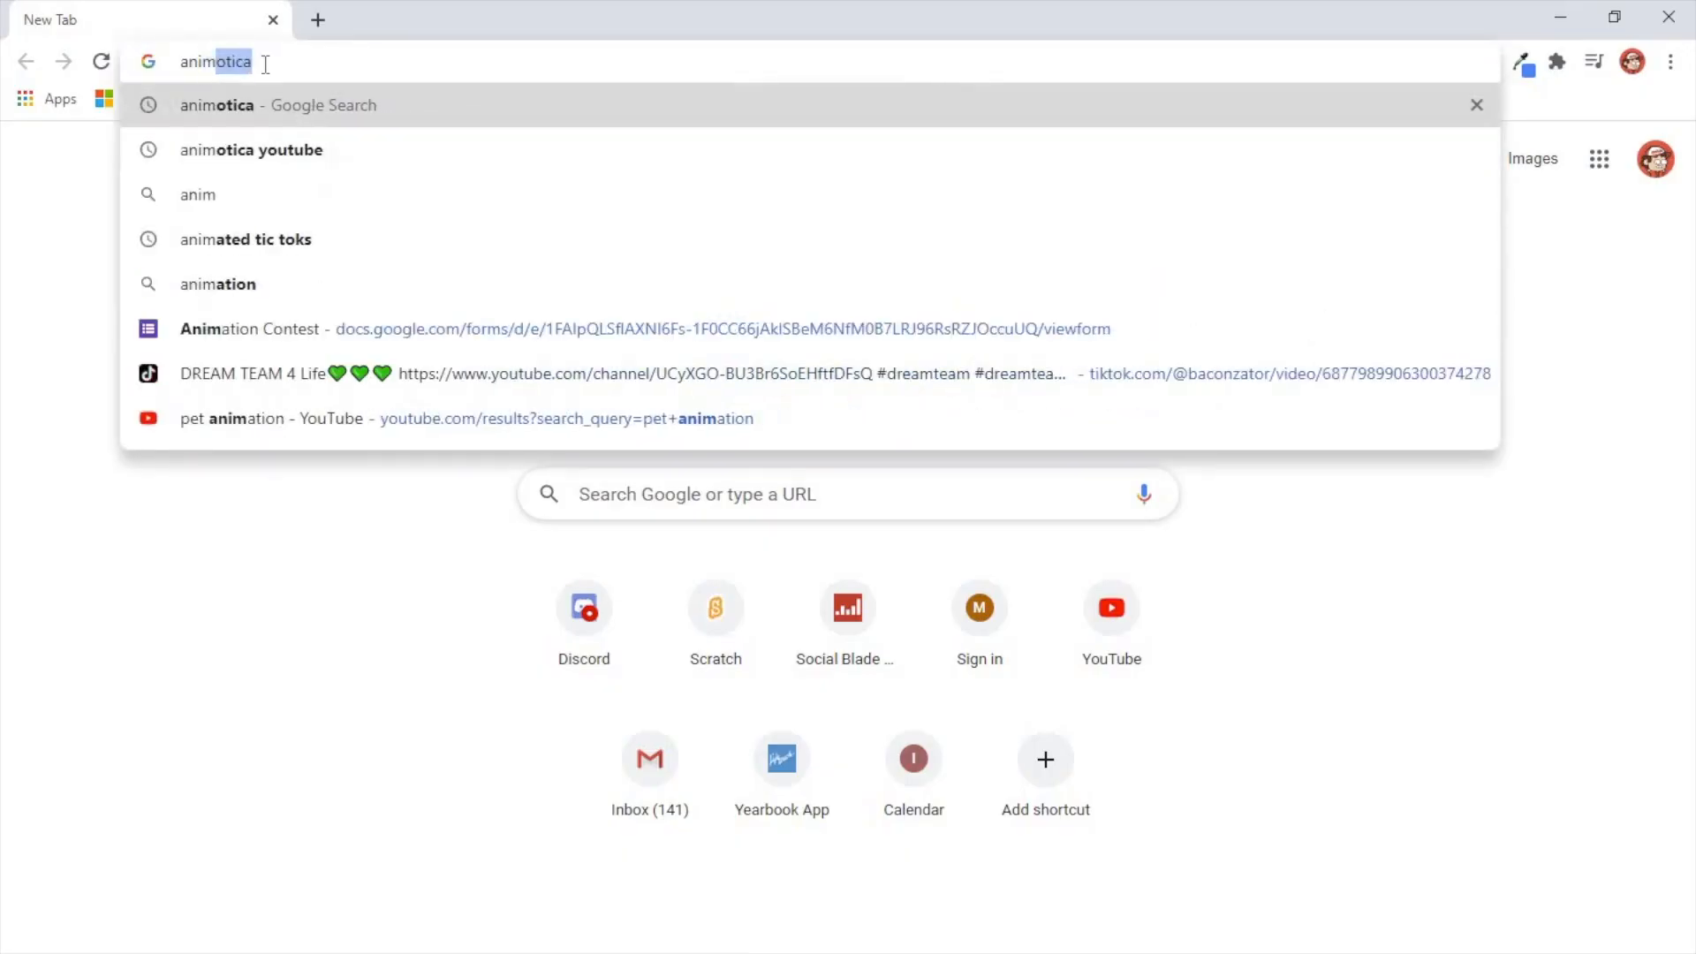
type("otica")
key("Return")
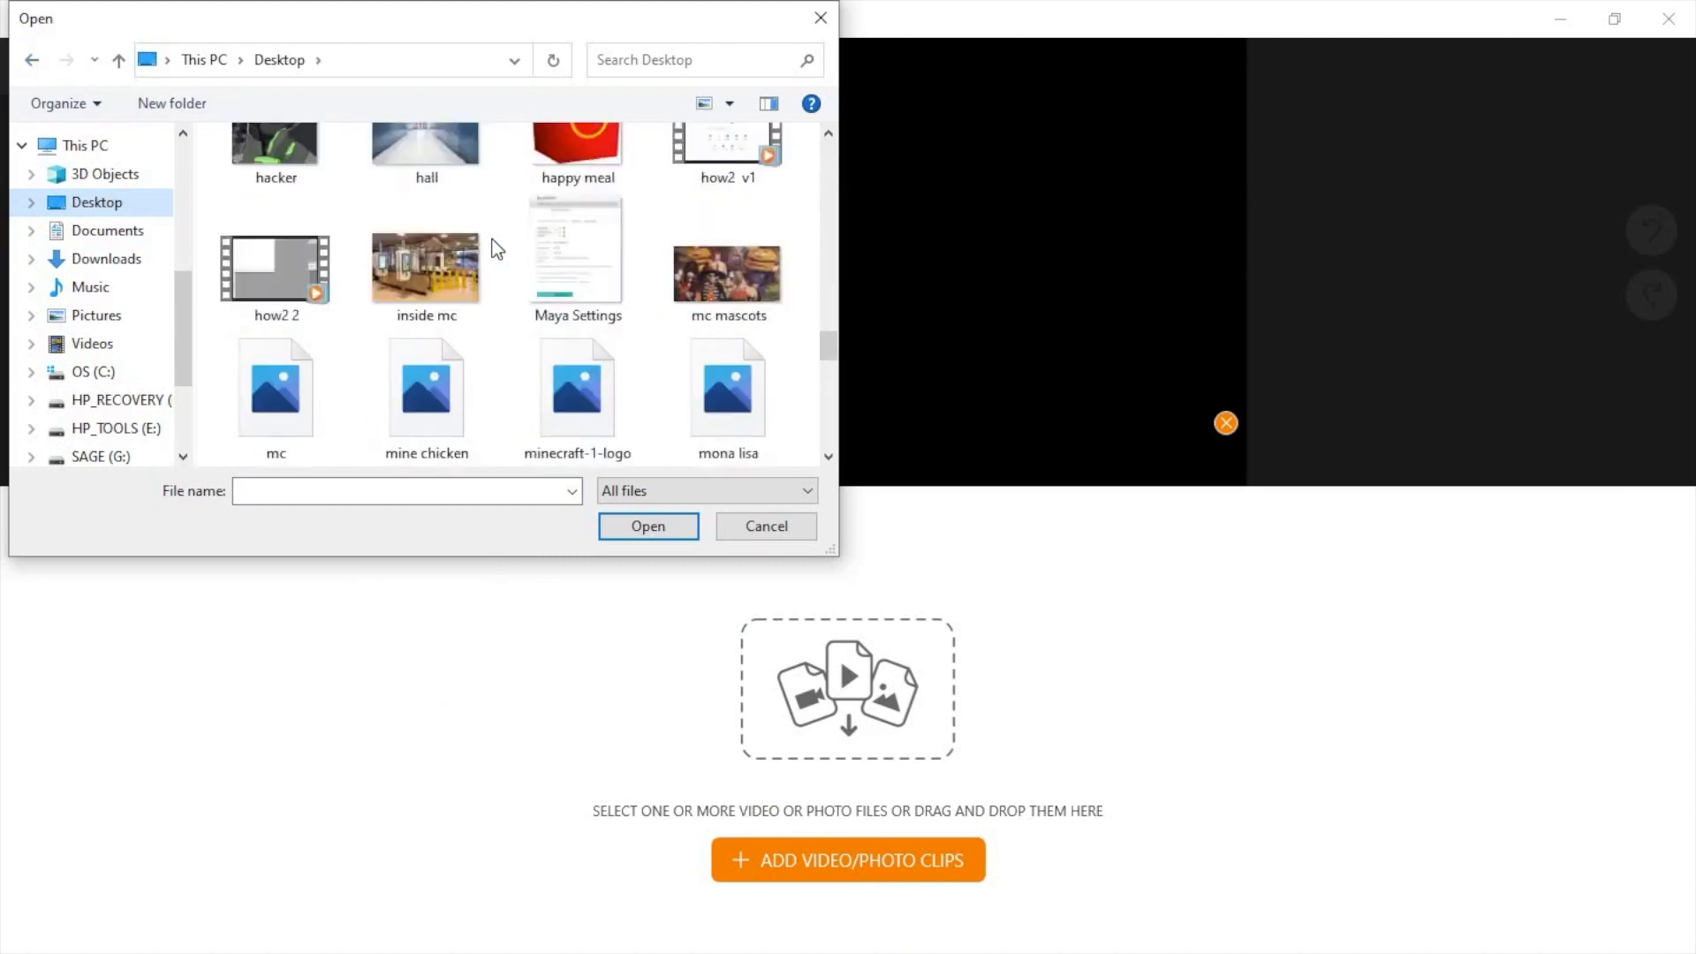
Step: Import all six exported frames, 000 to 005, from the desktop's Toast folder into the Animotica project
scroll(492, 247, "down", 5)
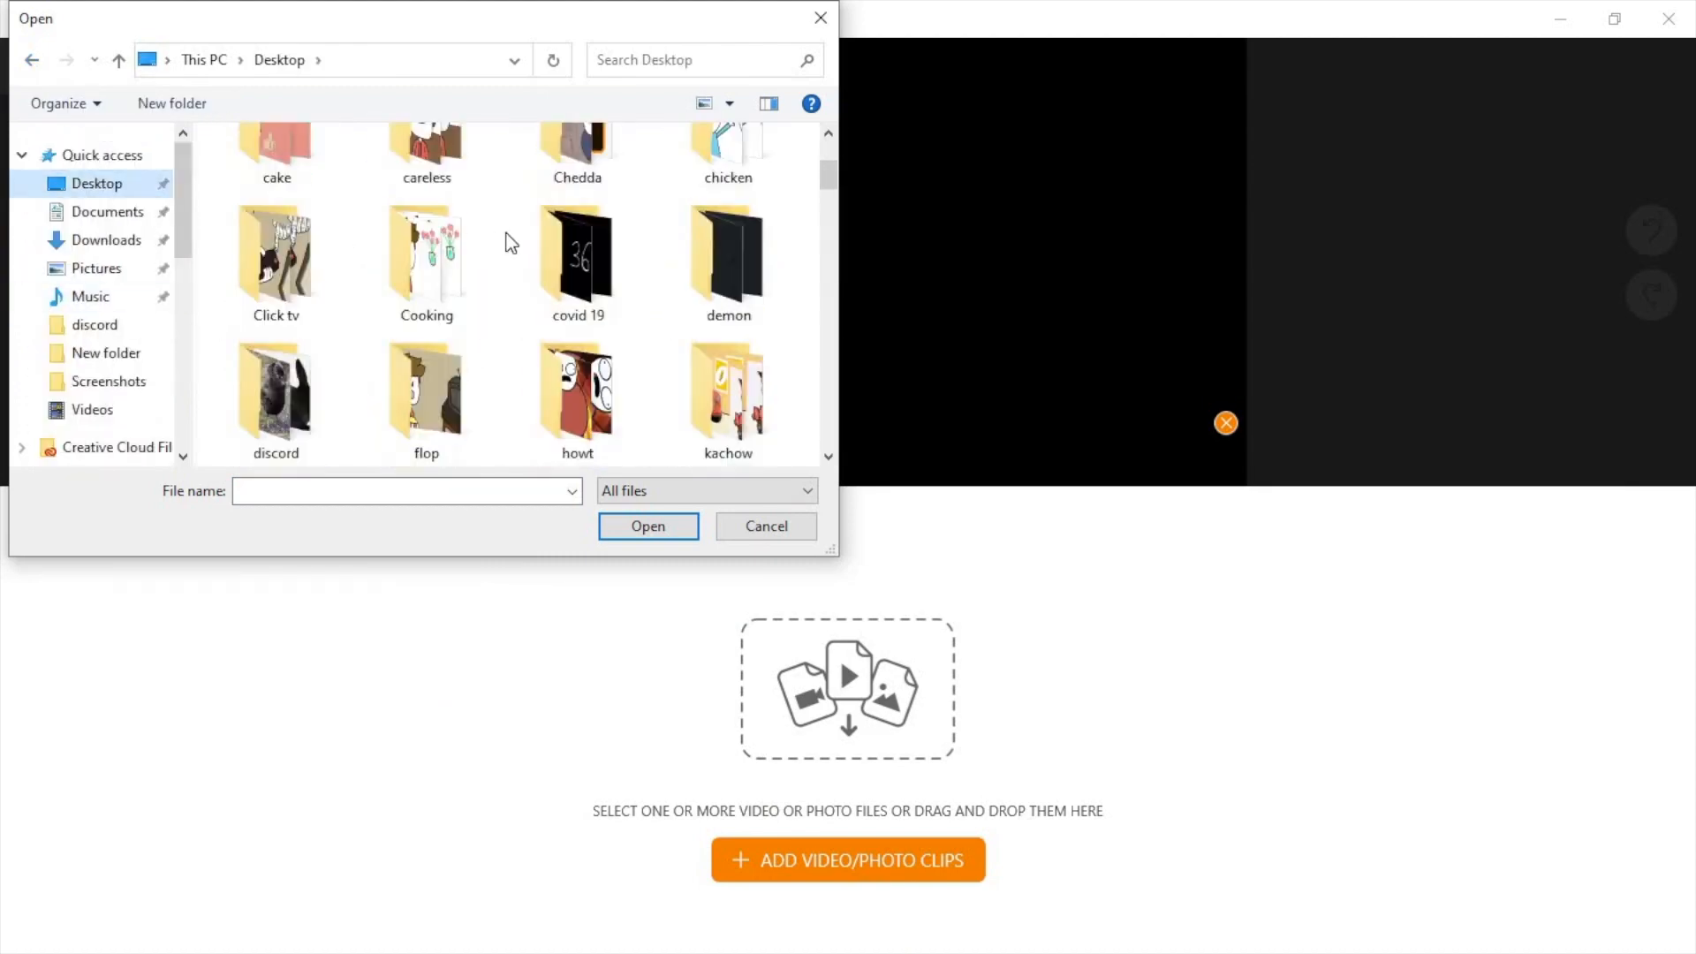
left_click_drag(214, 41, 709, 300)
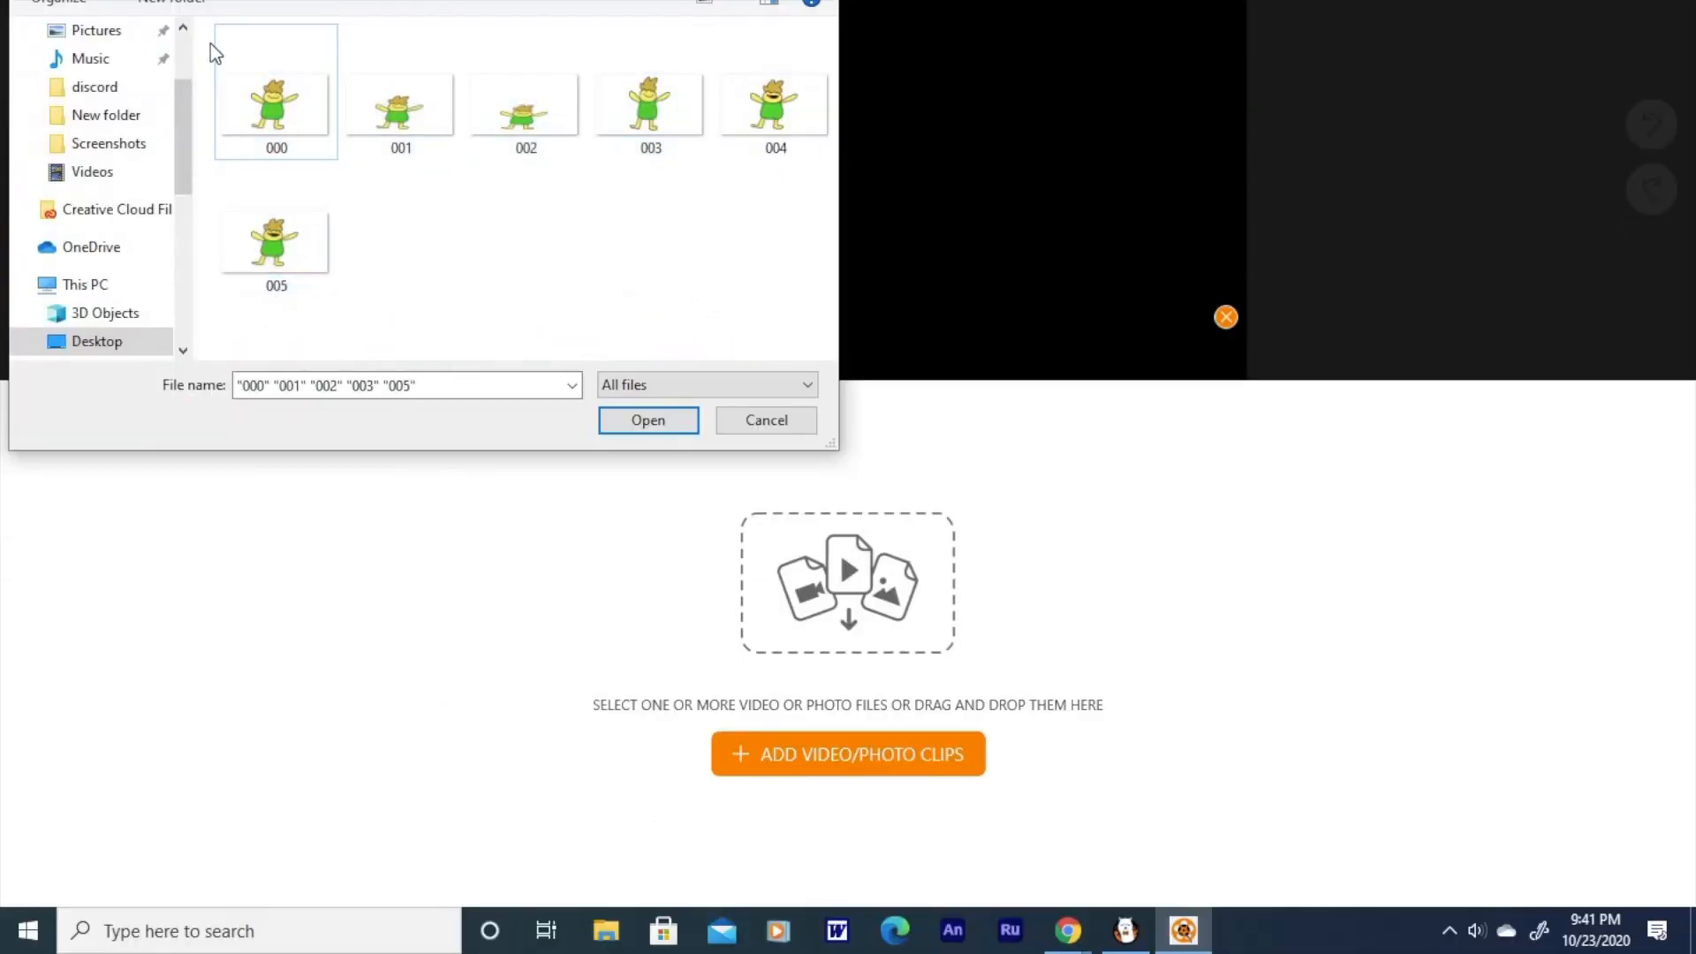
left_click_drag(210, 42, 800, 305)
left_click(648, 421)
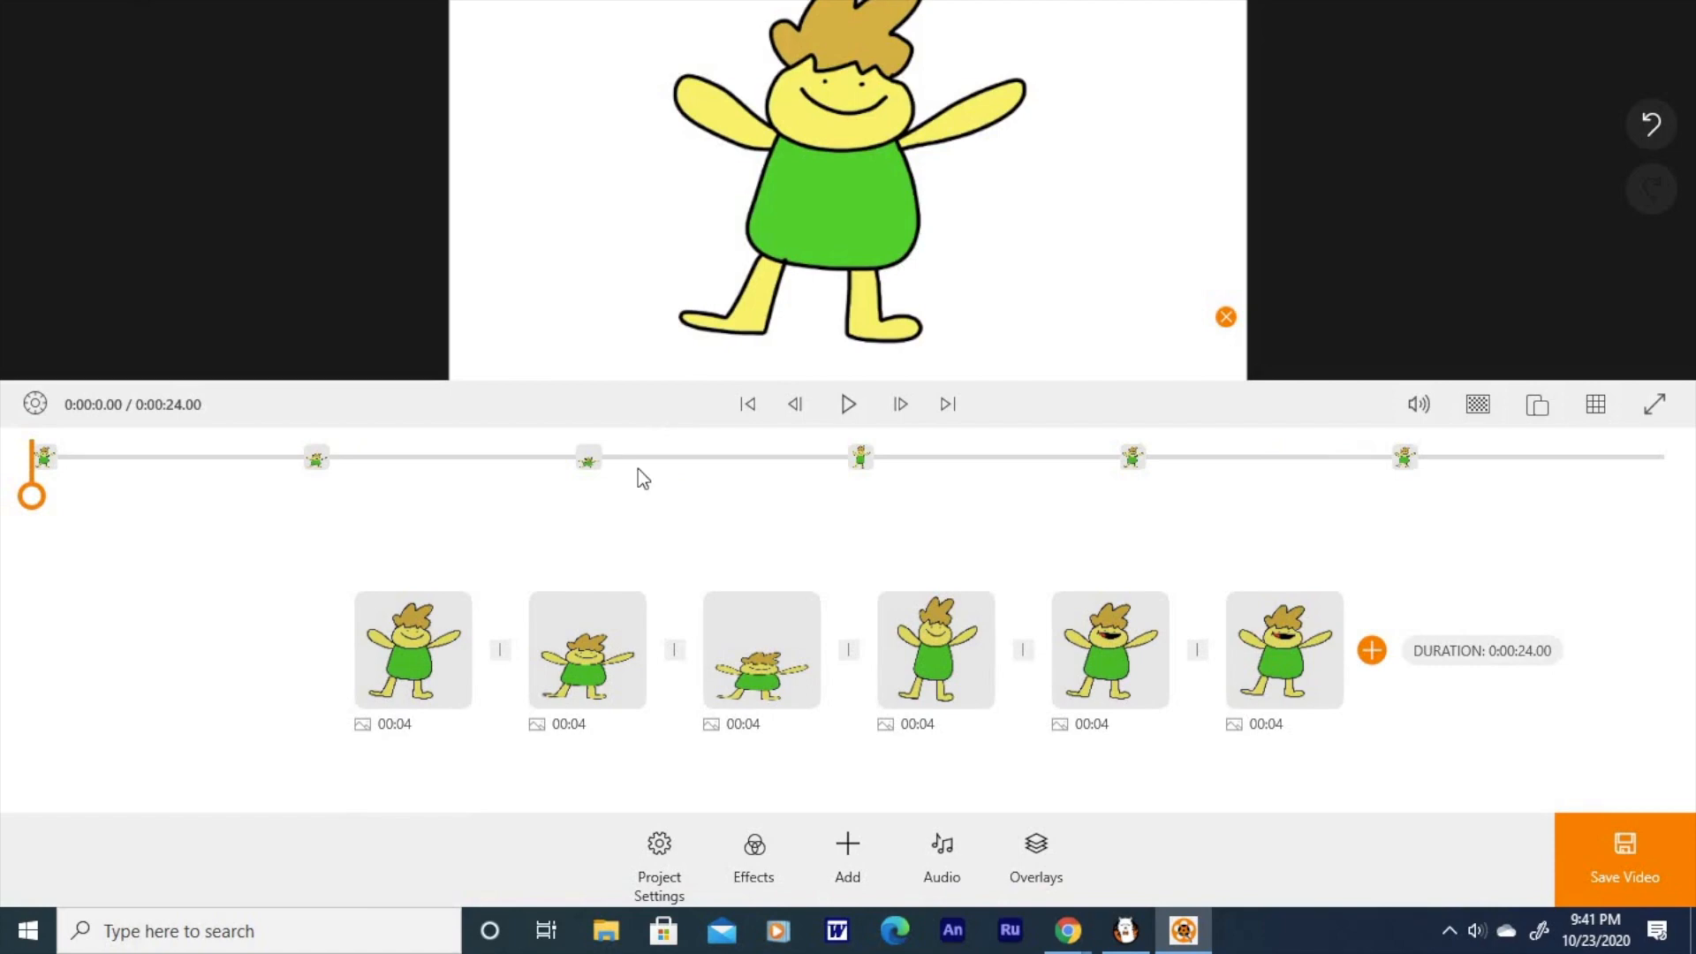
Step: Scrub through the timeline and set the first frame clip's duration to 0.1 seconds
mouse_move(29, 499)
left_mouse_down()
mouse_move(367, 470)
mouse_move(1430, 453)
mouse_move(1584, 491)
mouse_move(1551, 497)
left_mouse_up()
mouse_move(431, 638)
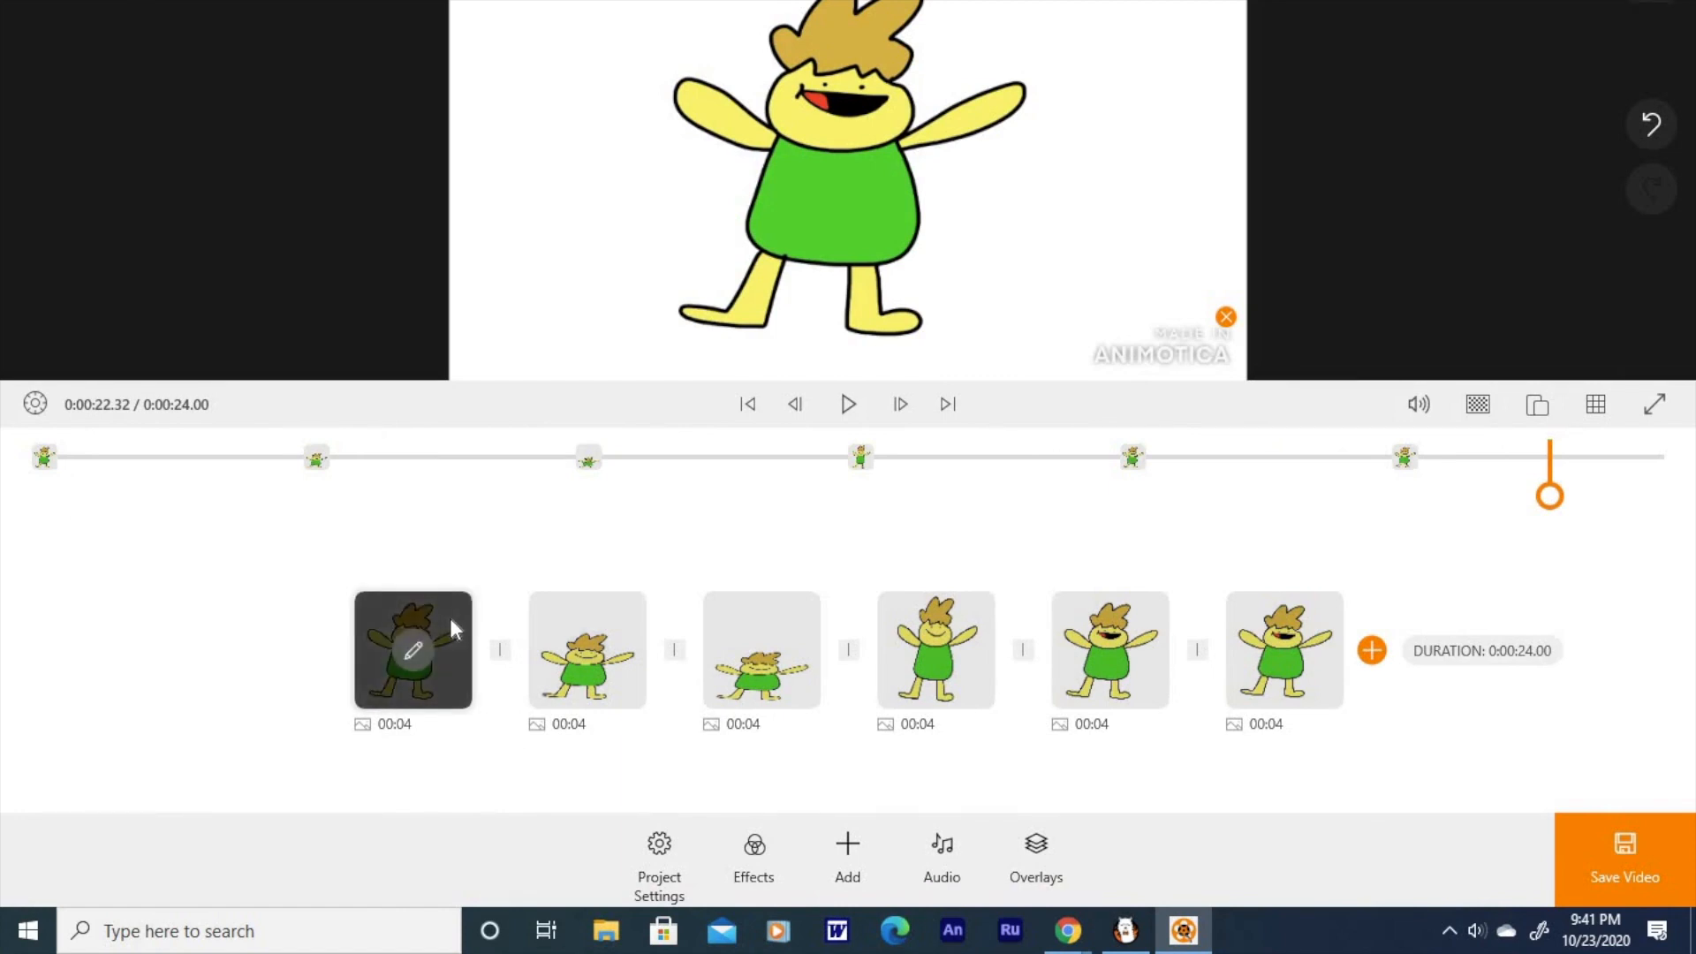
left_click(461, 644)
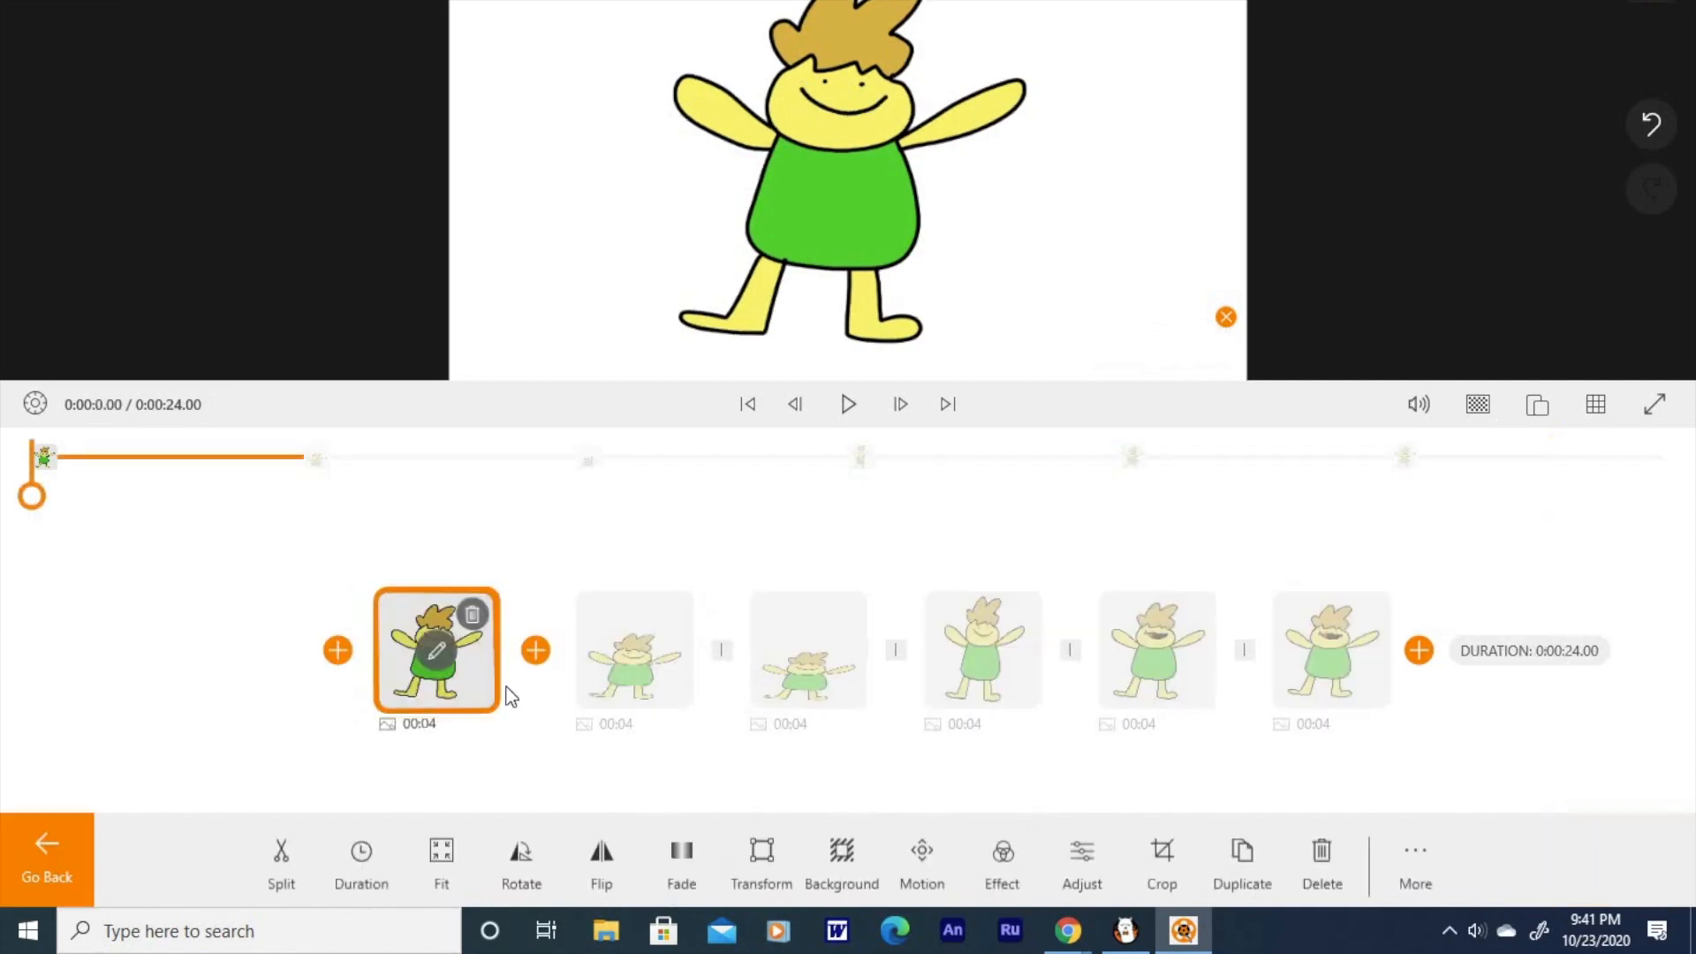
left_click(351, 850)
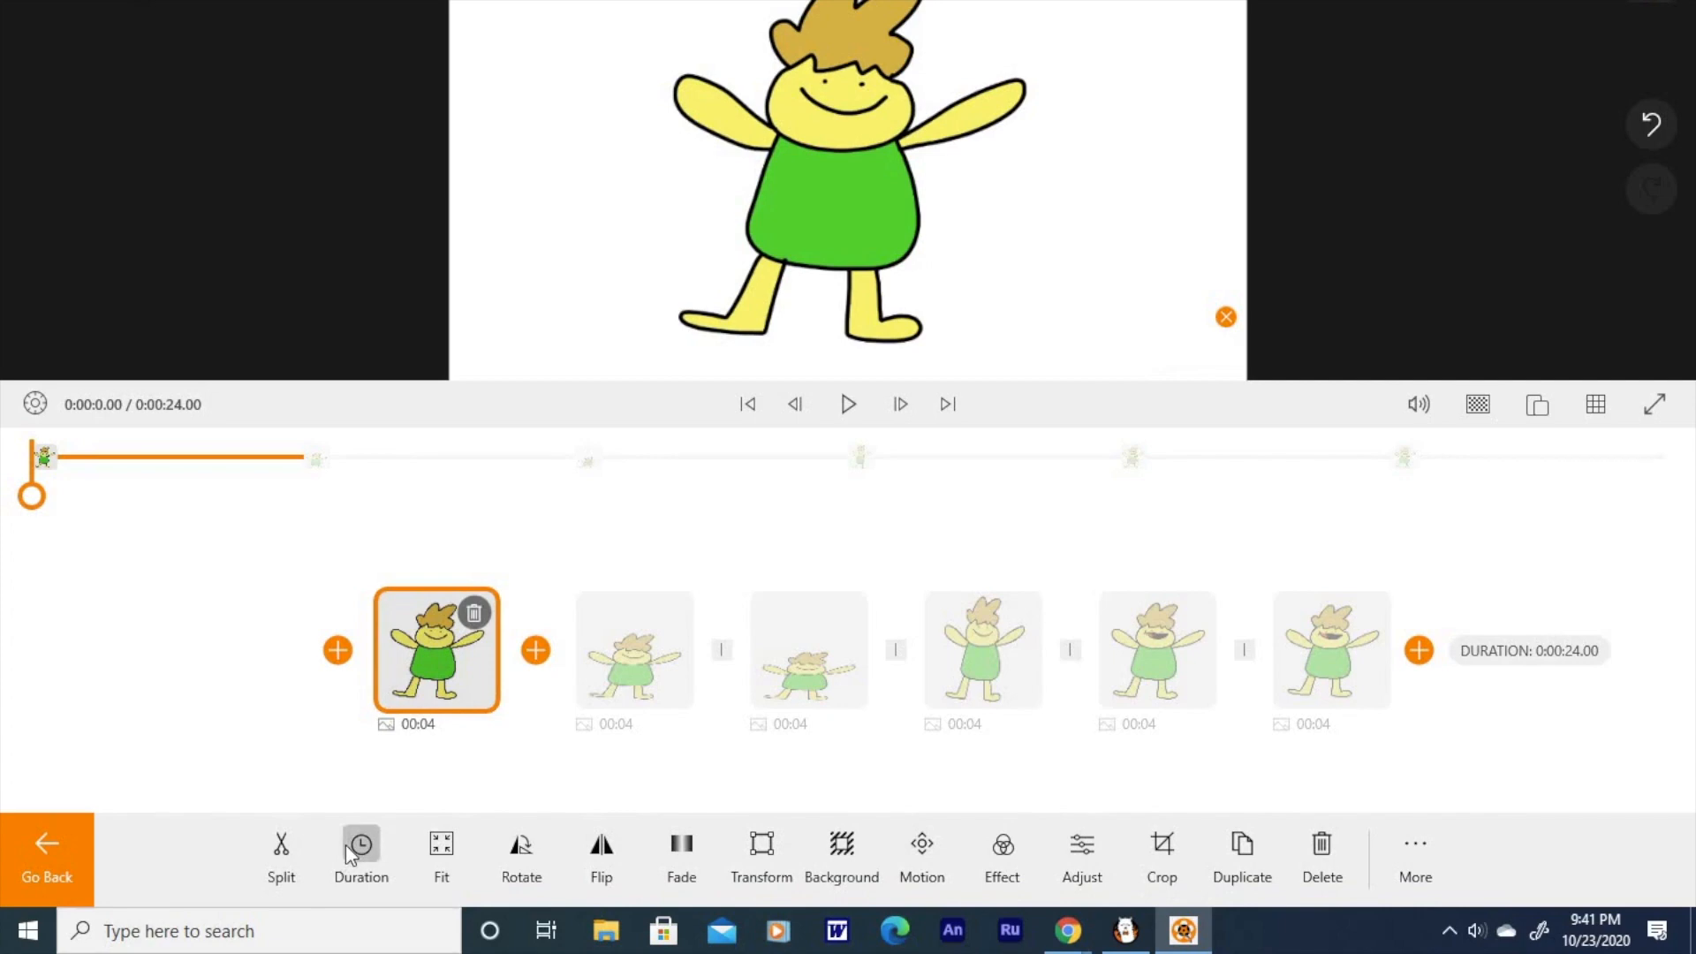
left_click_drag(797, 606, 596, 622)
left_click(47, 853)
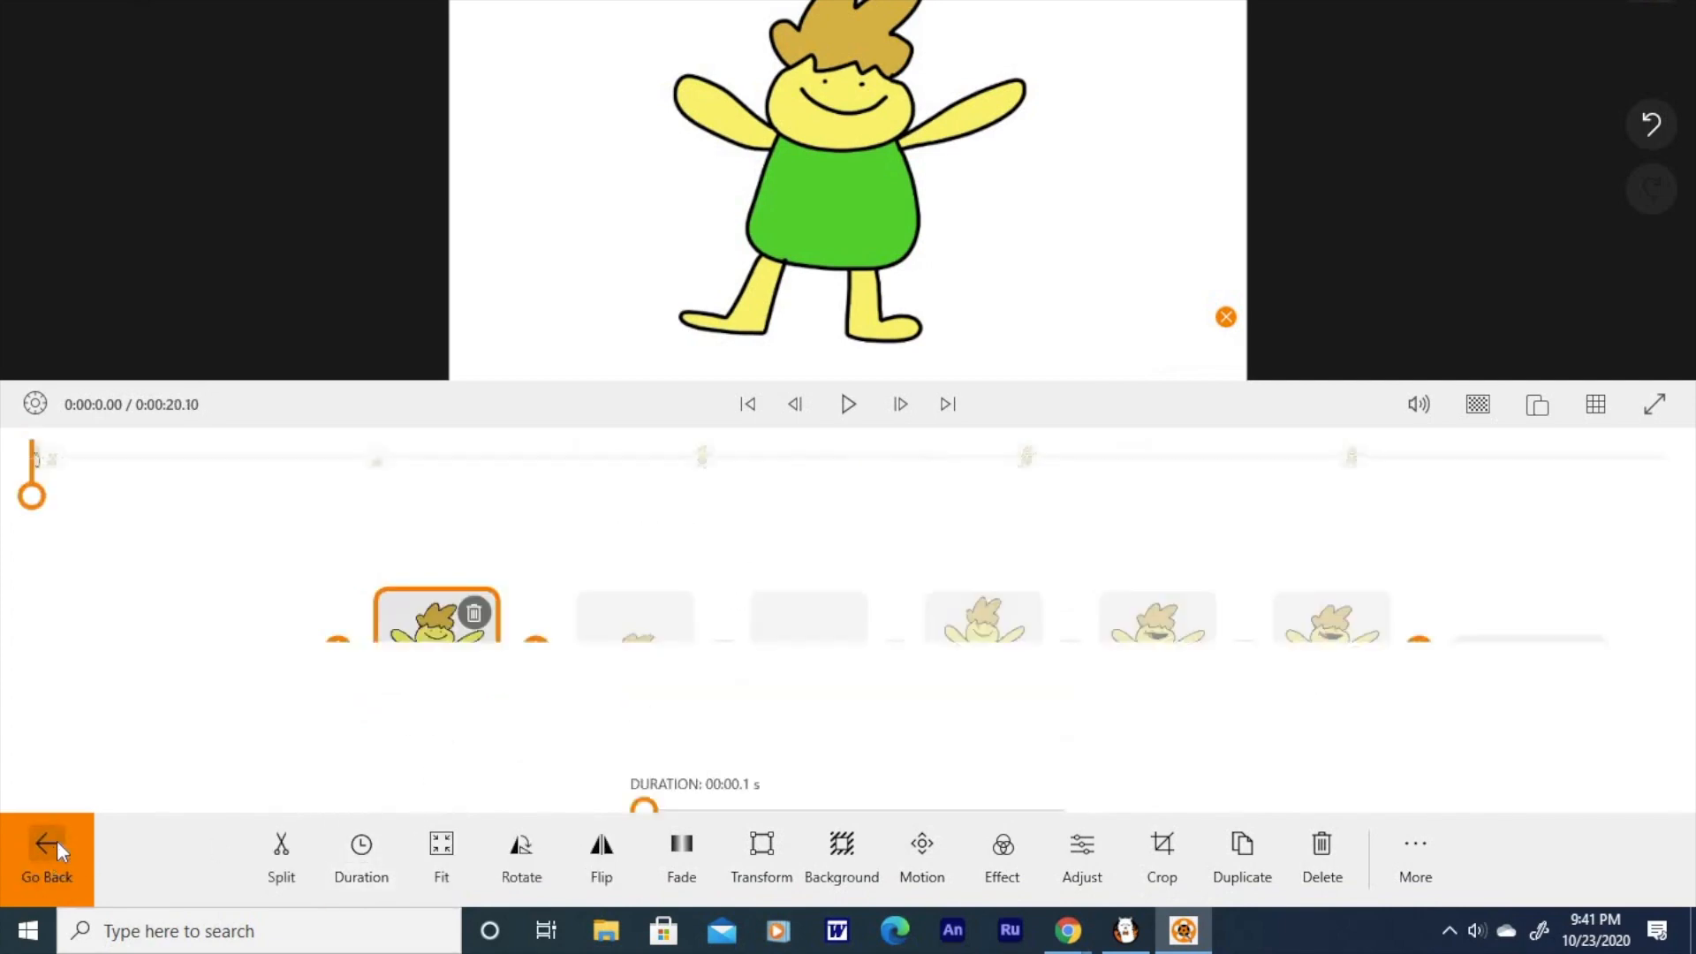
Step: Set the durations of the second and third frame clips to 0.1 seconds each
left_click(627, 644)
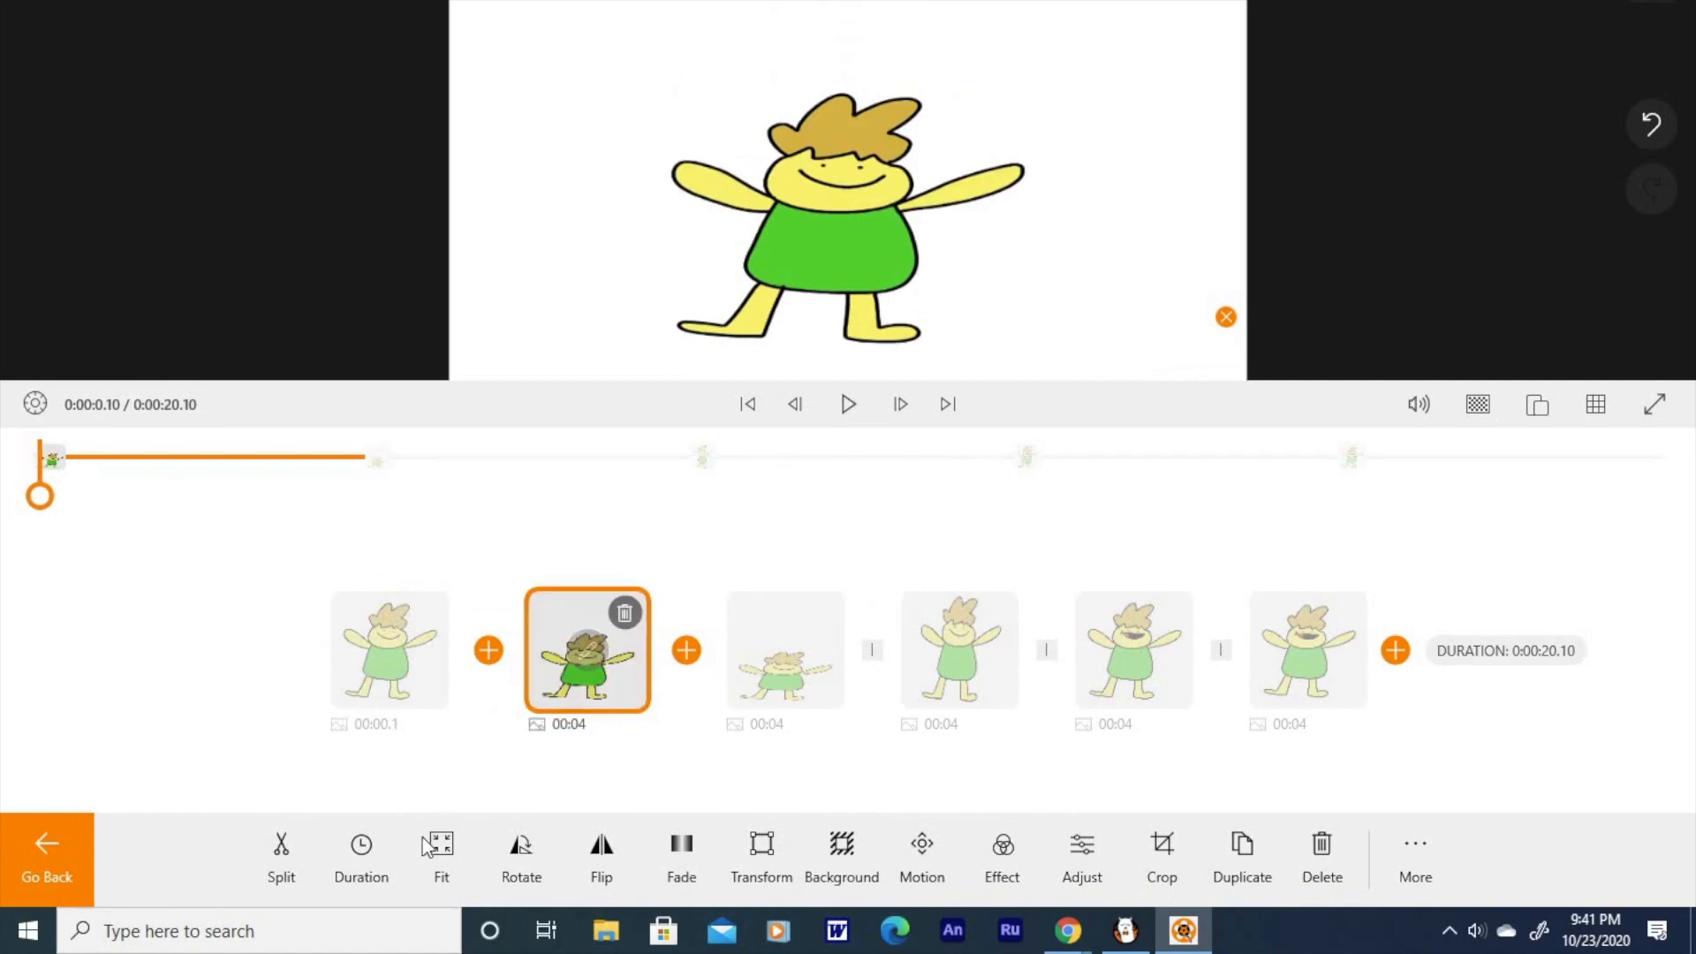
left_click(346, 861)
left_click_drag(804, 593, 530, 670)
left_click(28, 862)
left_click(787, 651)
left_click(361, 859)
left_click_drag(804, 596, 634, 601)
left_click(45, 857)
Step: Set the durations of the fourth and fifth frame clips to 0.1 seconds each
left_click(961, 651)
left_click(363, 863)
left_click(361, 859)
left_click(45, 857)
left_click(141, 644)
Step: Preview the animation briefly and set the last frame clip's duration to 0.1 seconds
left_click(839, 402)
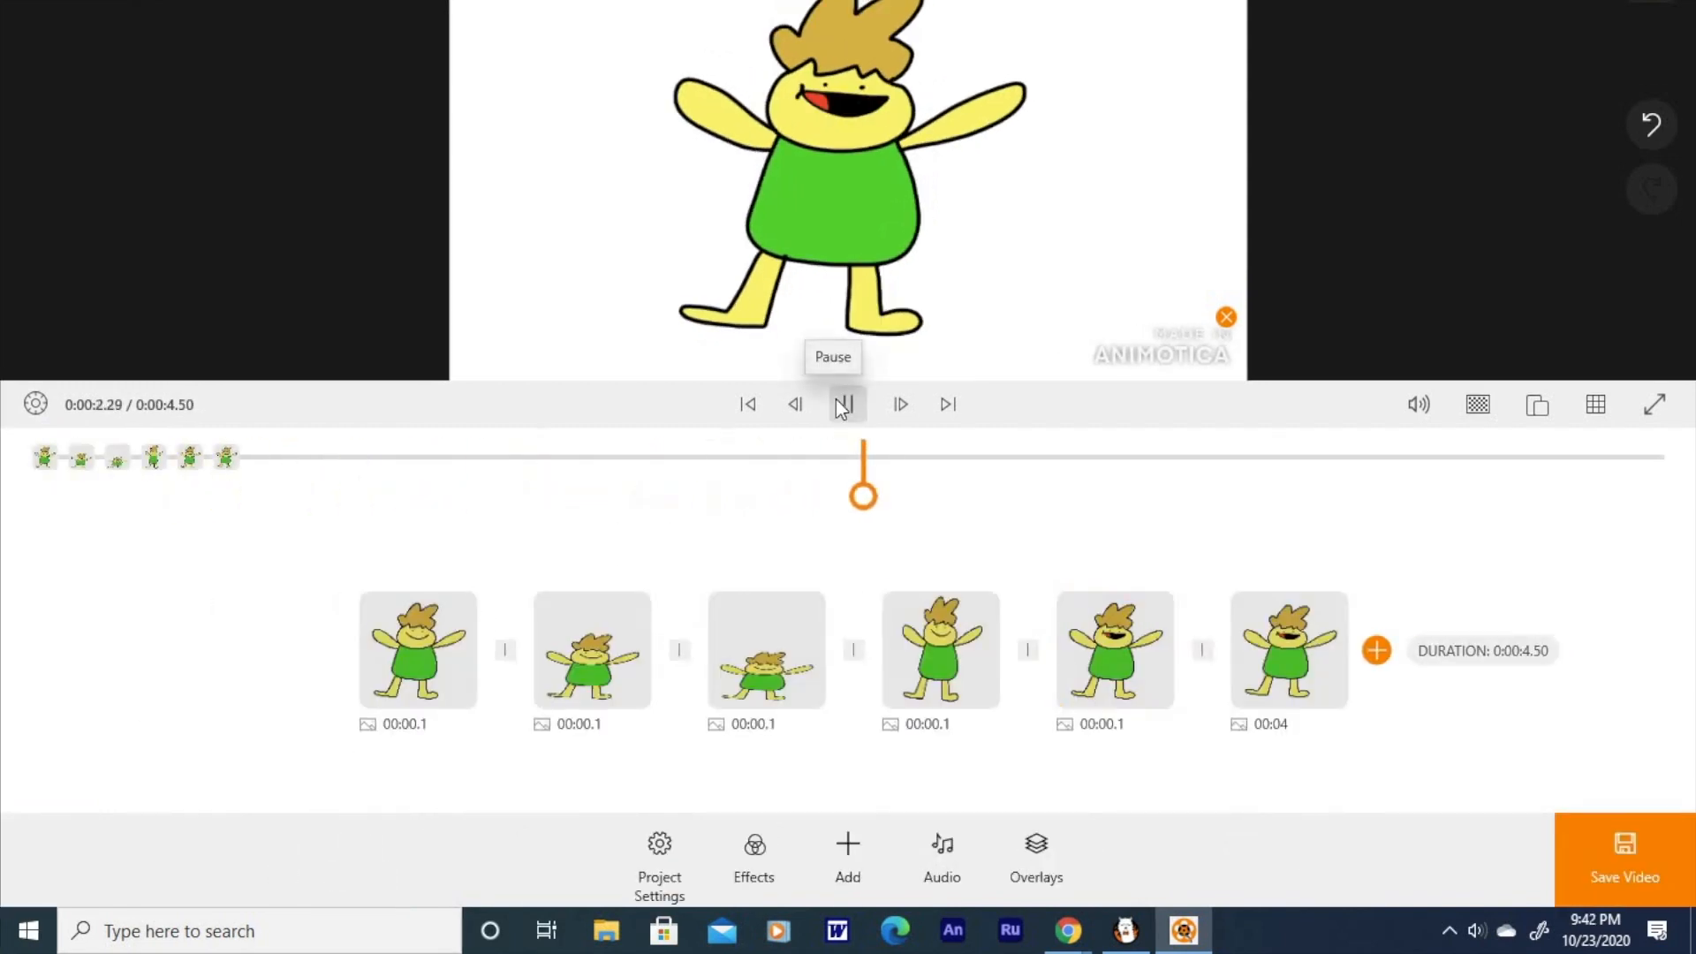
left_click(844, 404)
left_click(1305, 674)
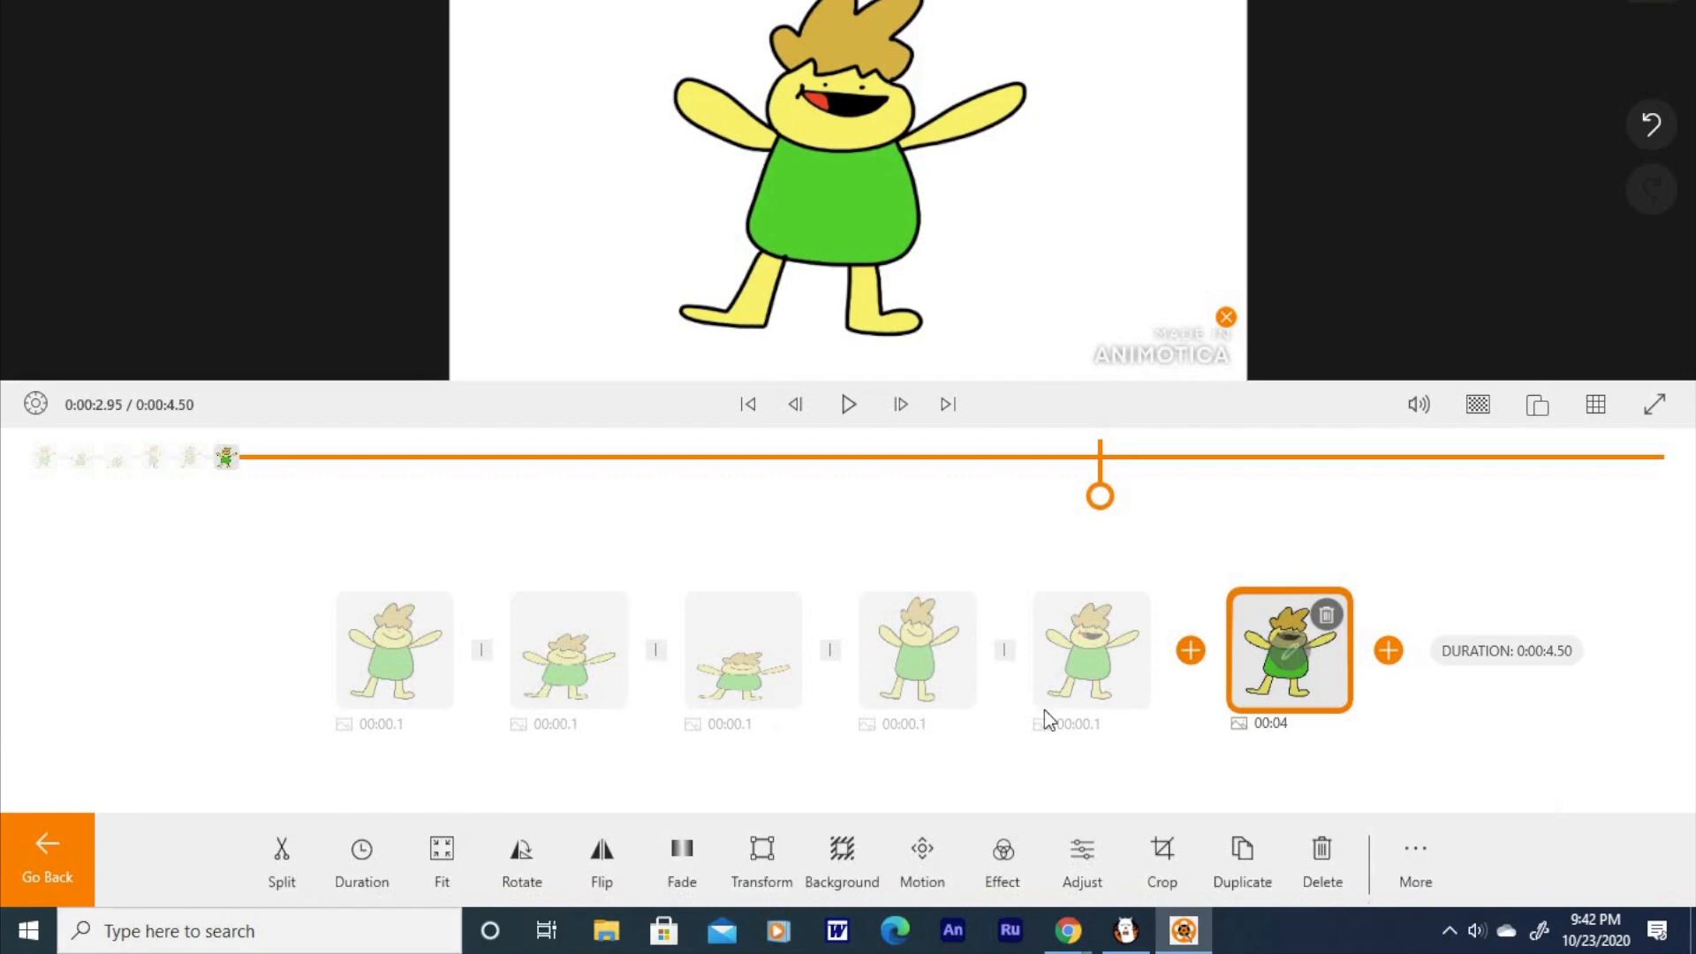
left_click(378, 854)
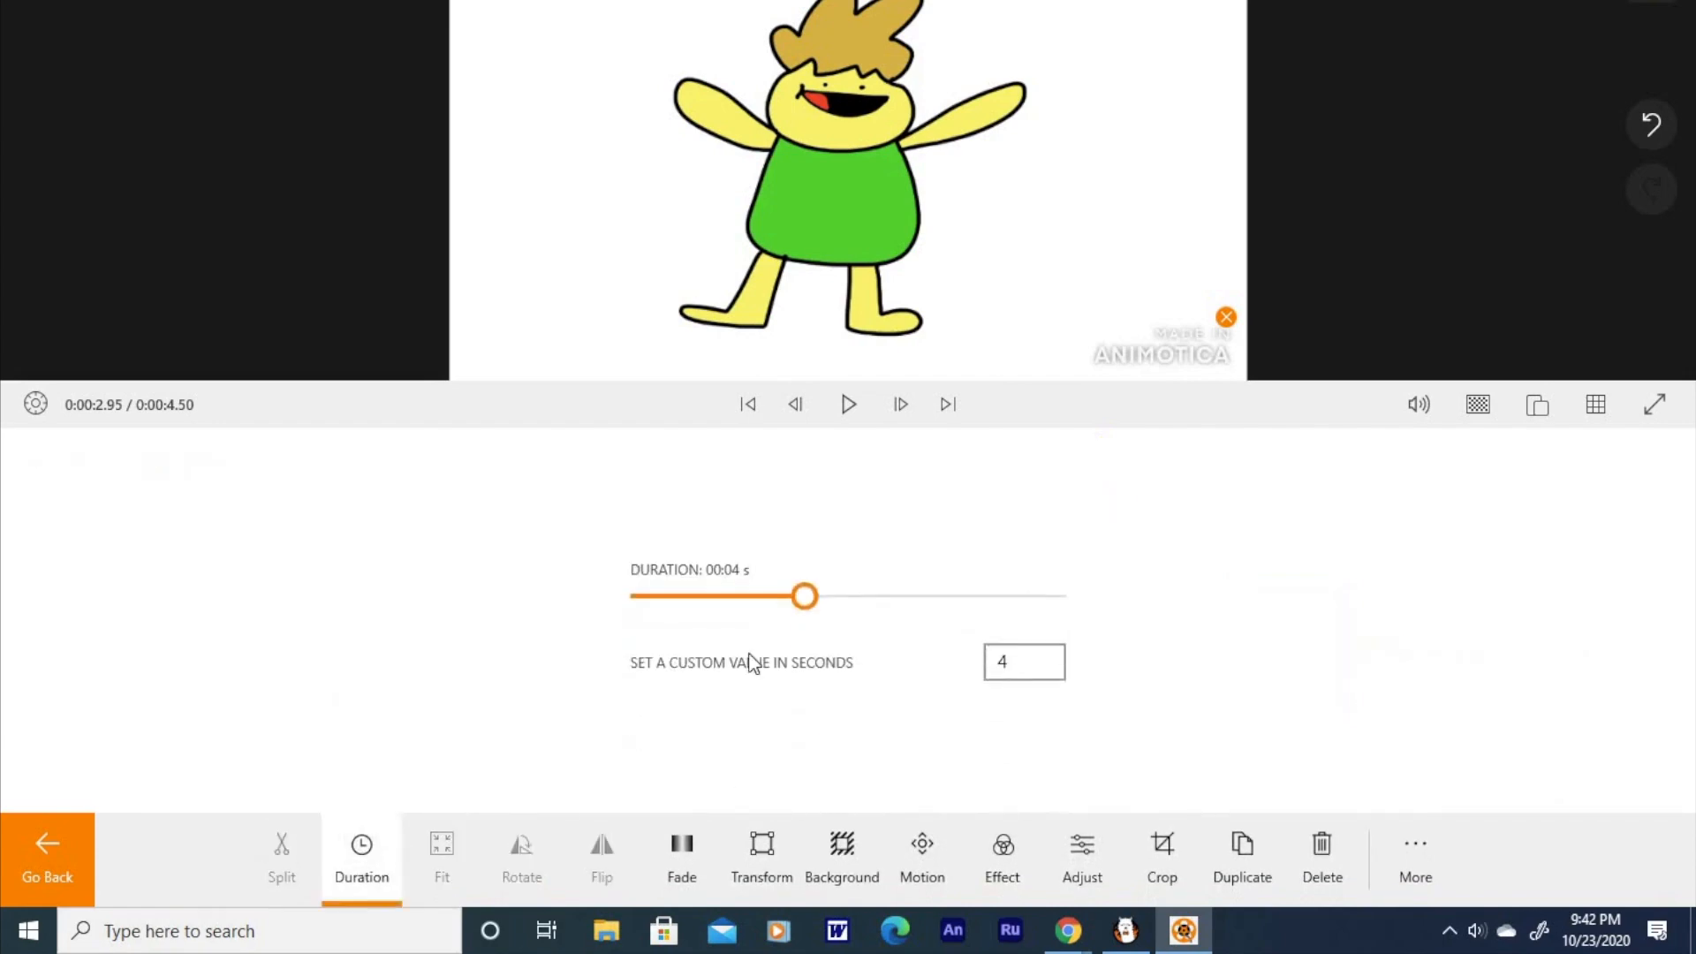
left_click_drag(804, 596, 645, 610)
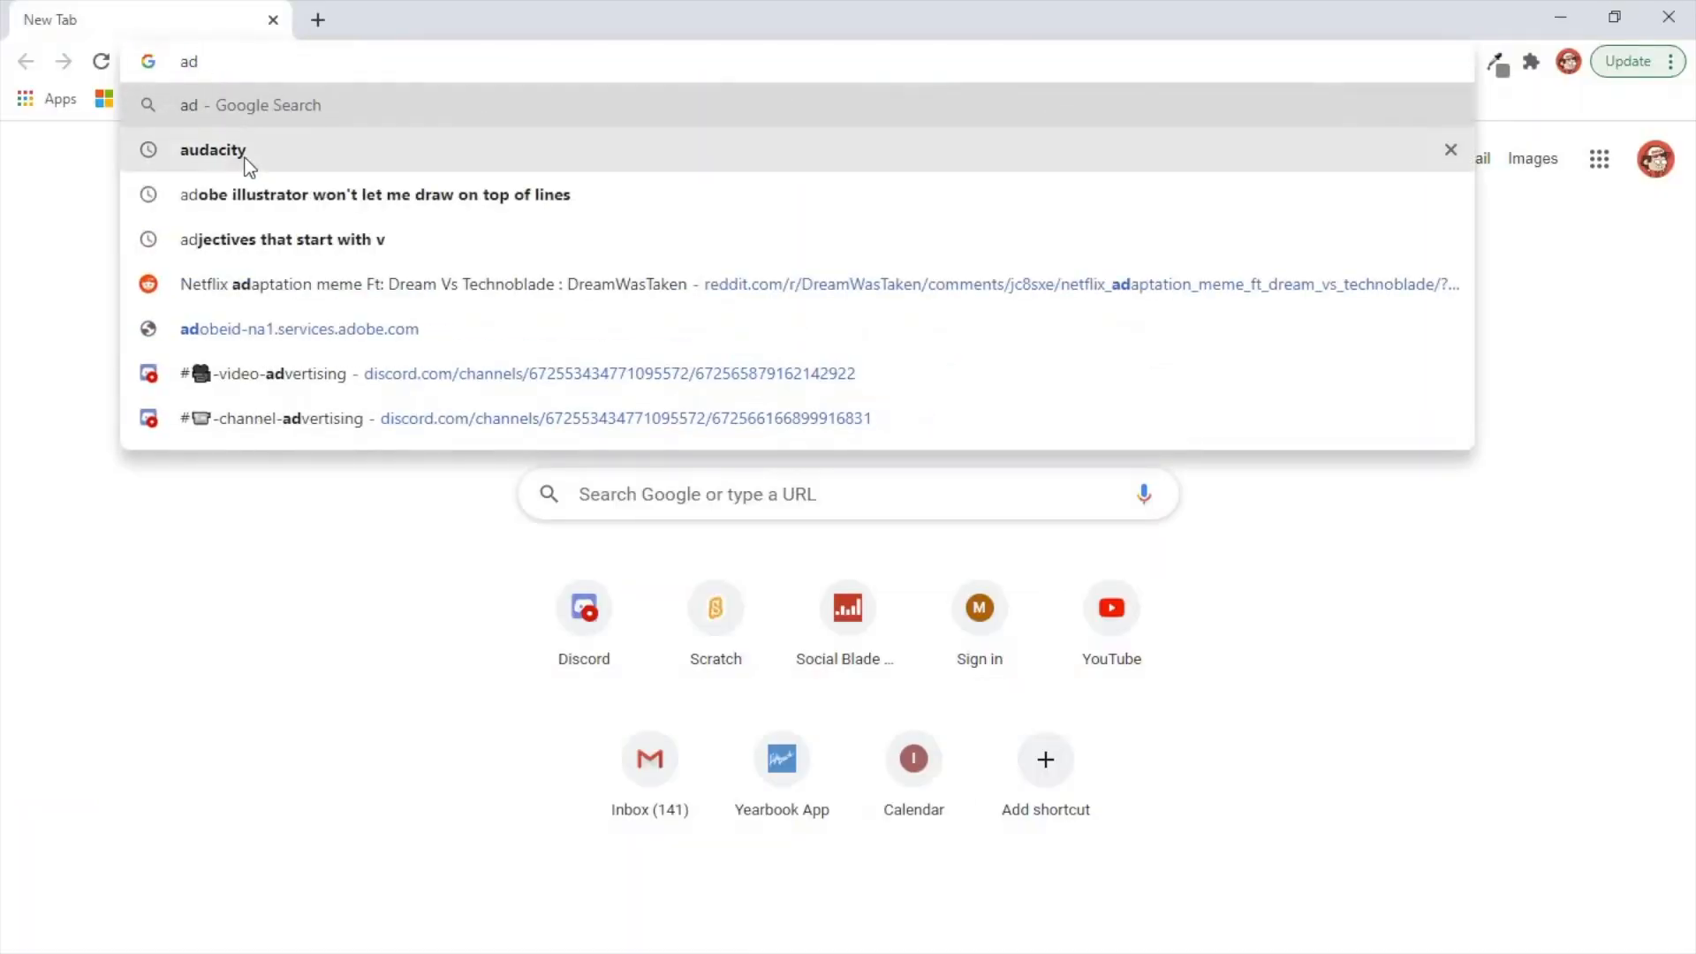
Step: Switch to Chrome, search for Audacity, and look over its official website
left_click(221, 156)
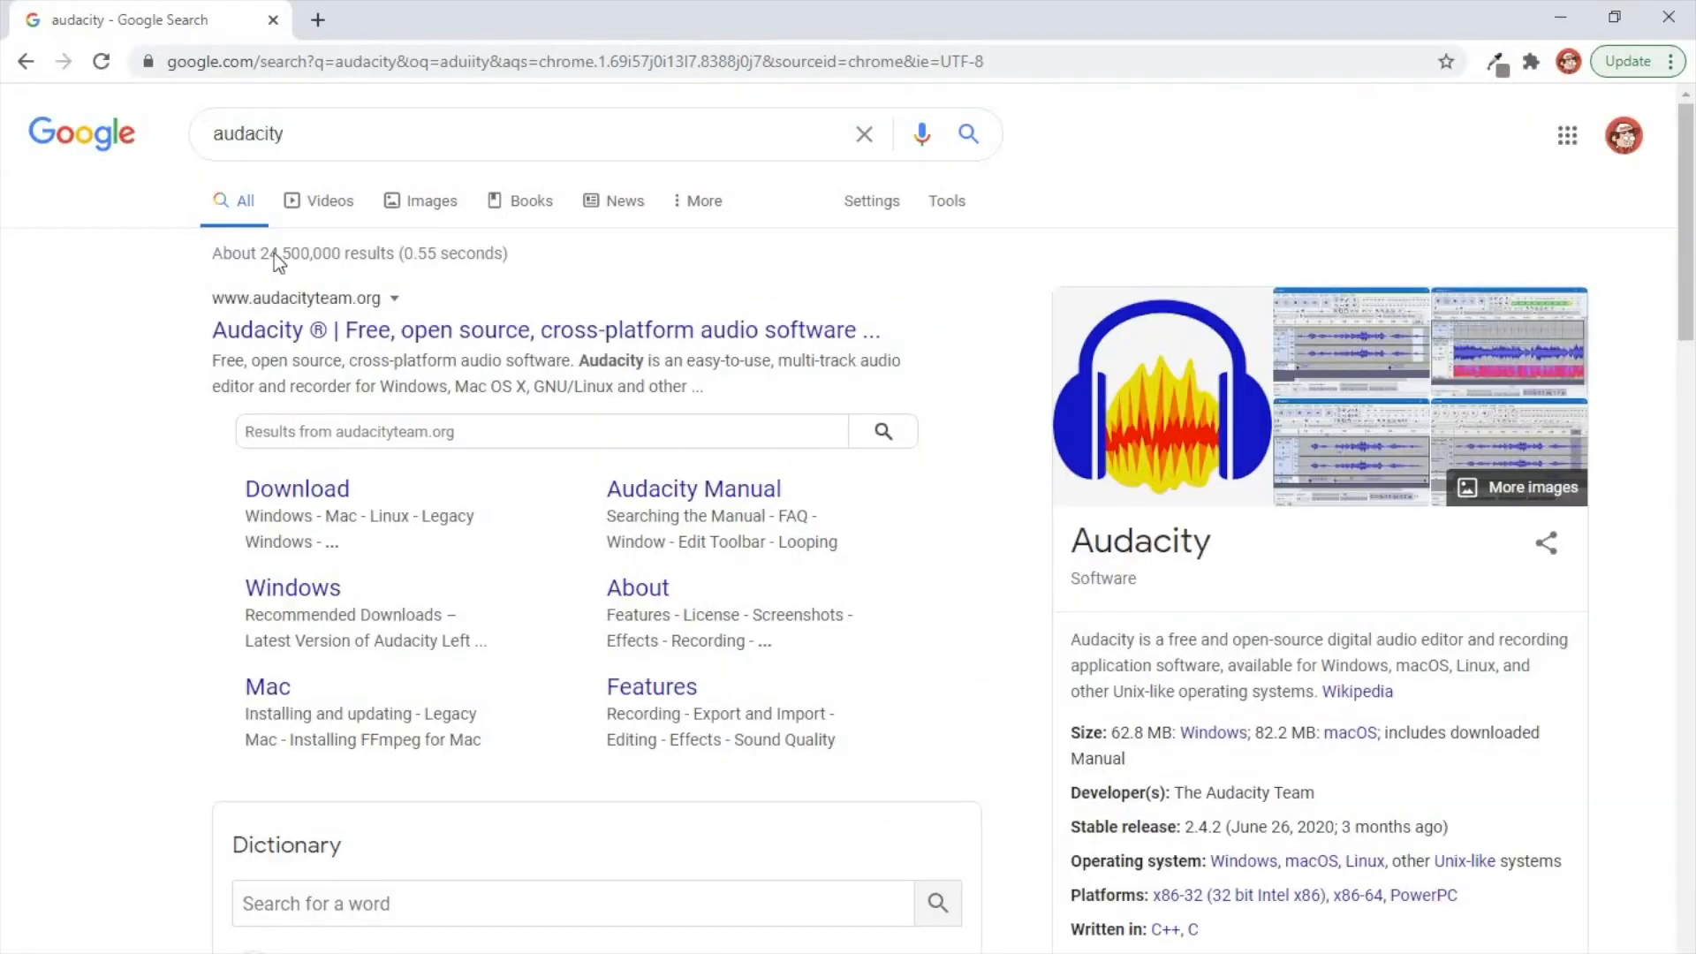
left_click(309, 335)
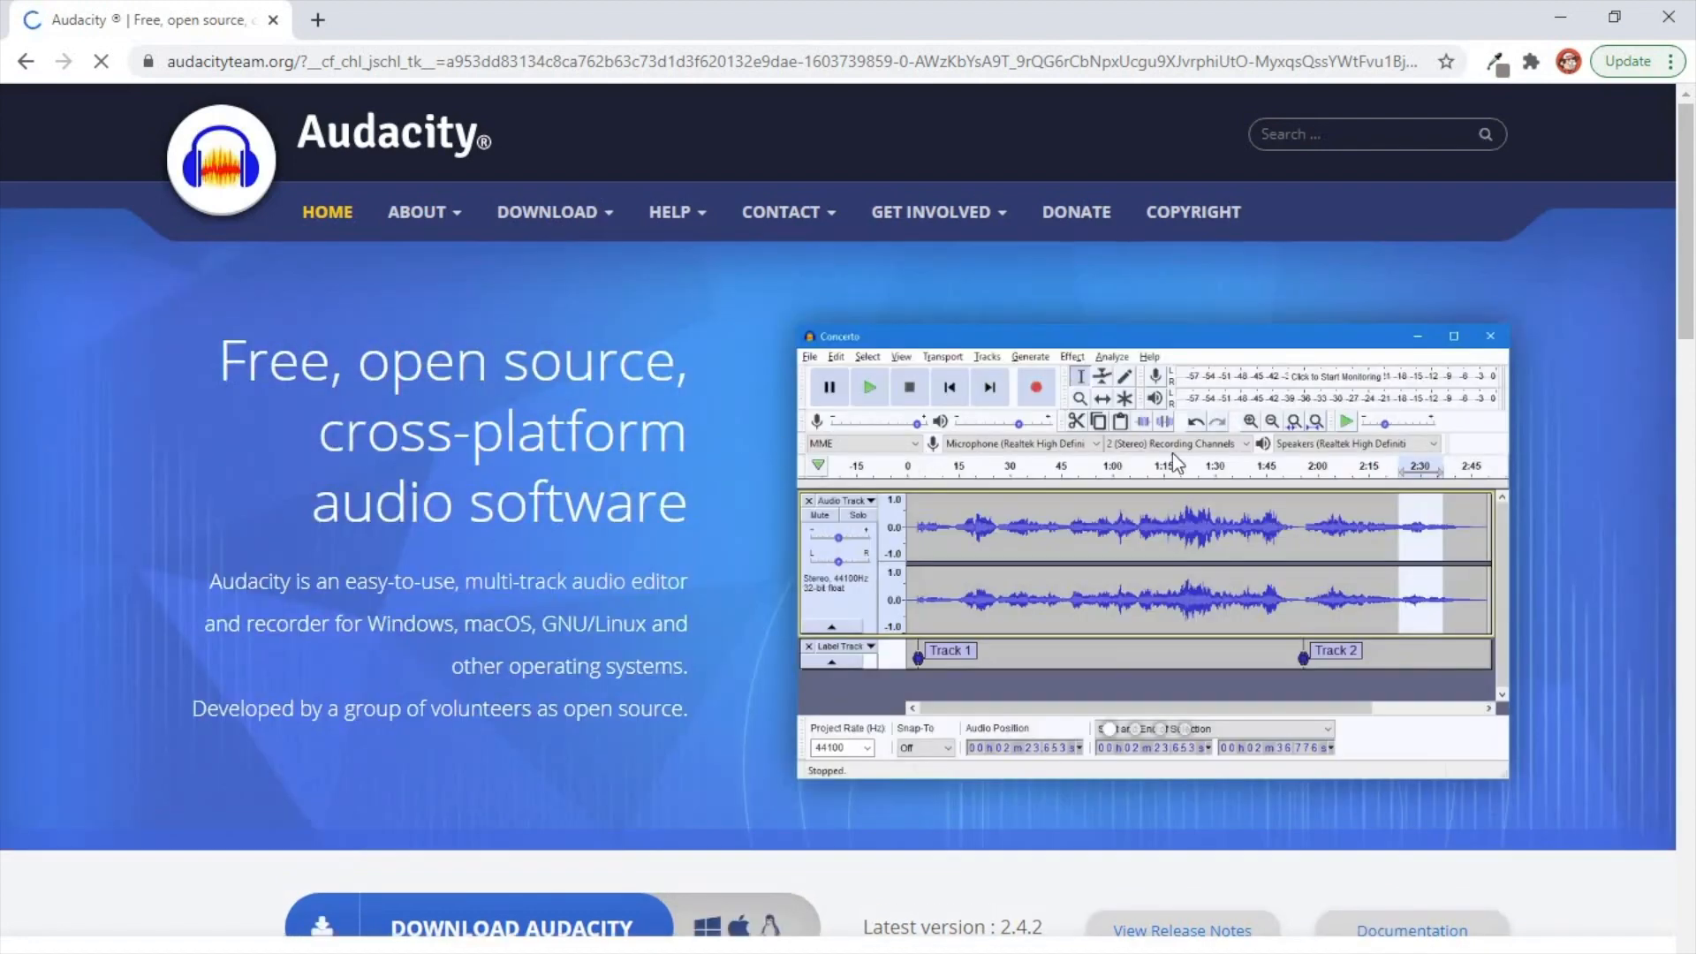
scroll(823, 382, "down", 3)
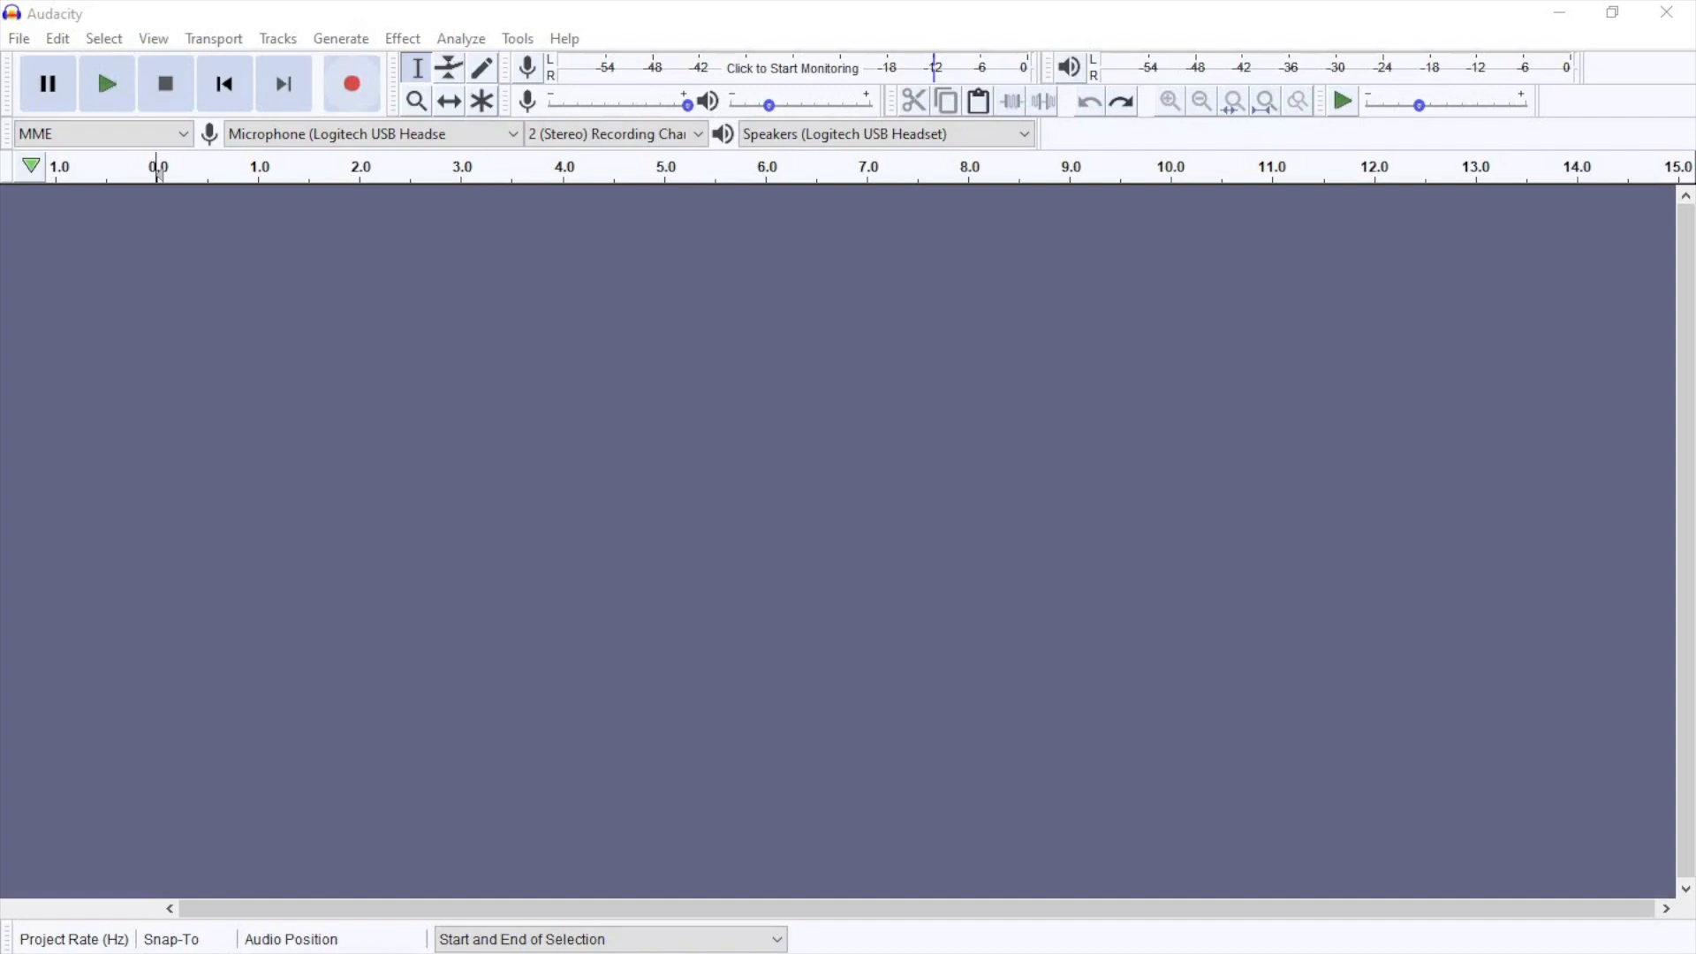
Step: Record a short voice clip about 2 seconds long in Audacity
left_click(353, 85)
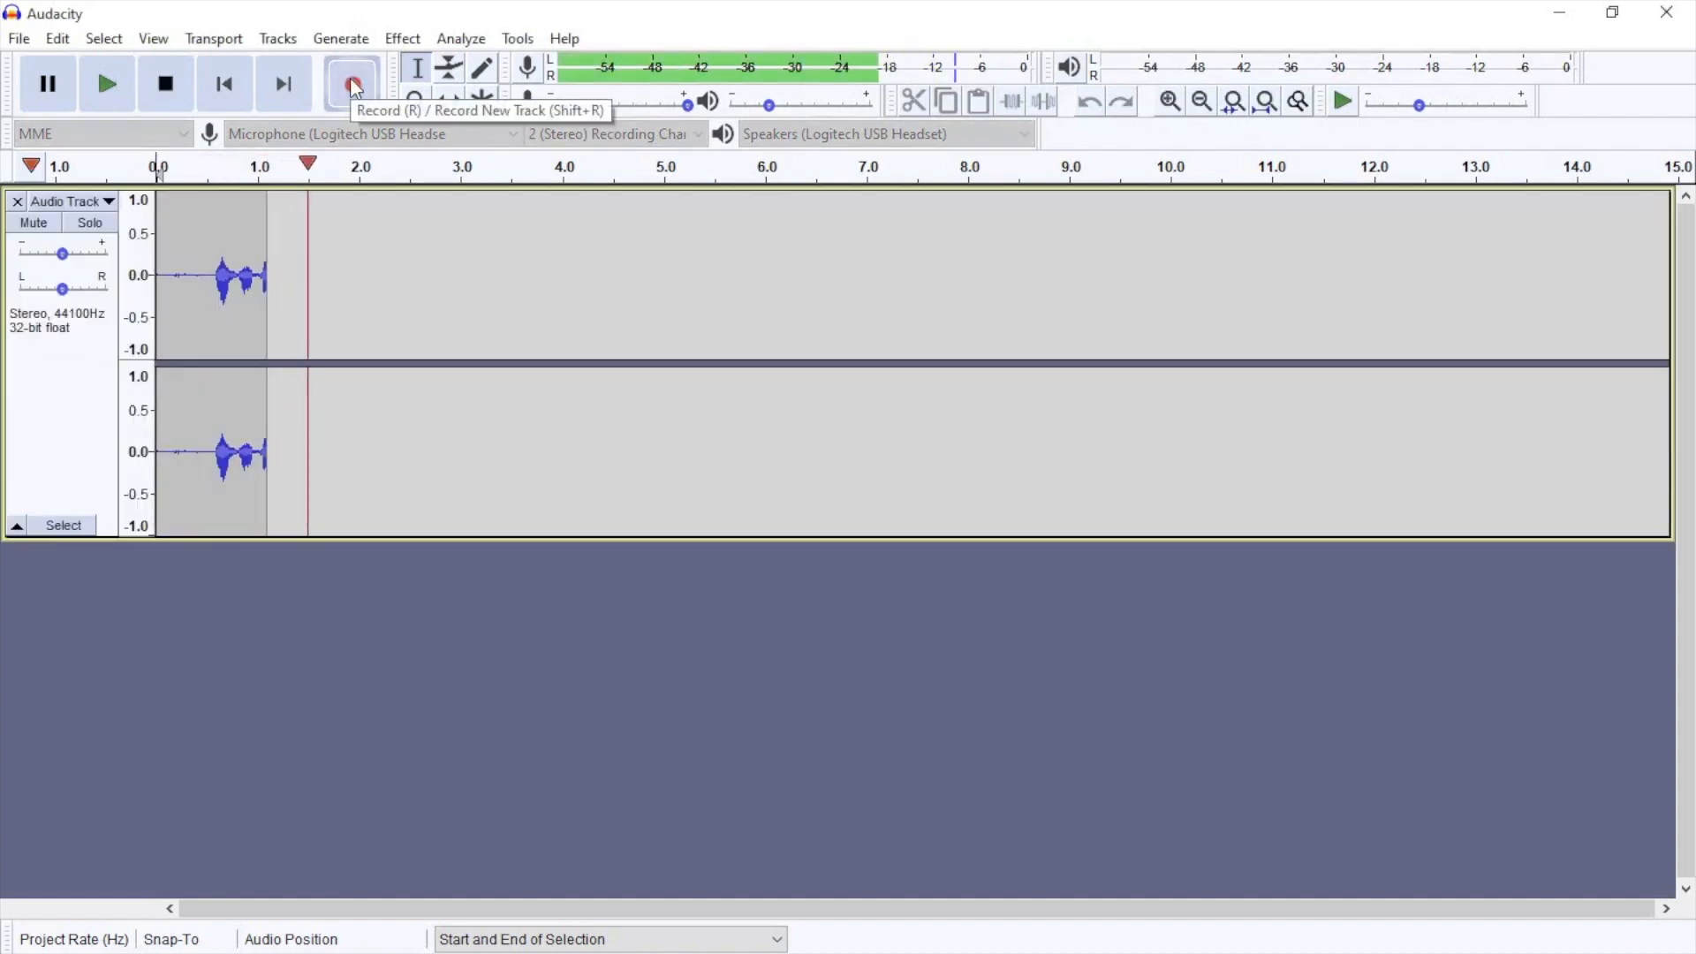
key("space")
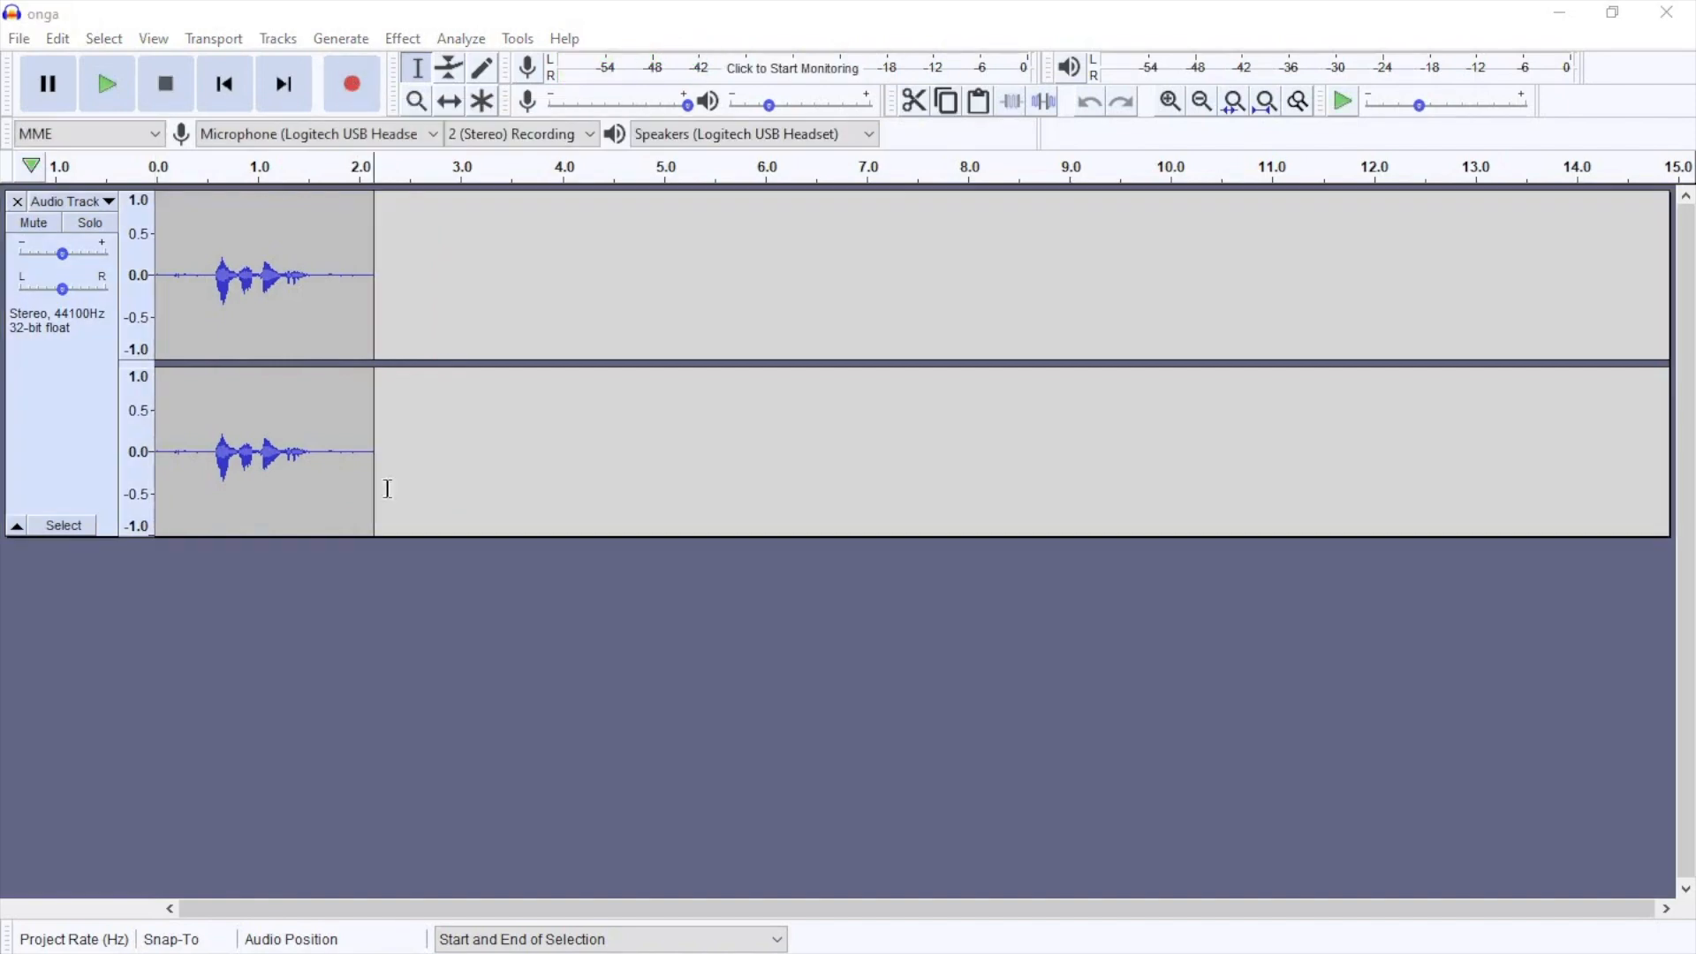
Step: Capture a noise profile with Noise Reduction from the silent stretch at about 1.6 to 2.0 seconds
left_click(319, 259)
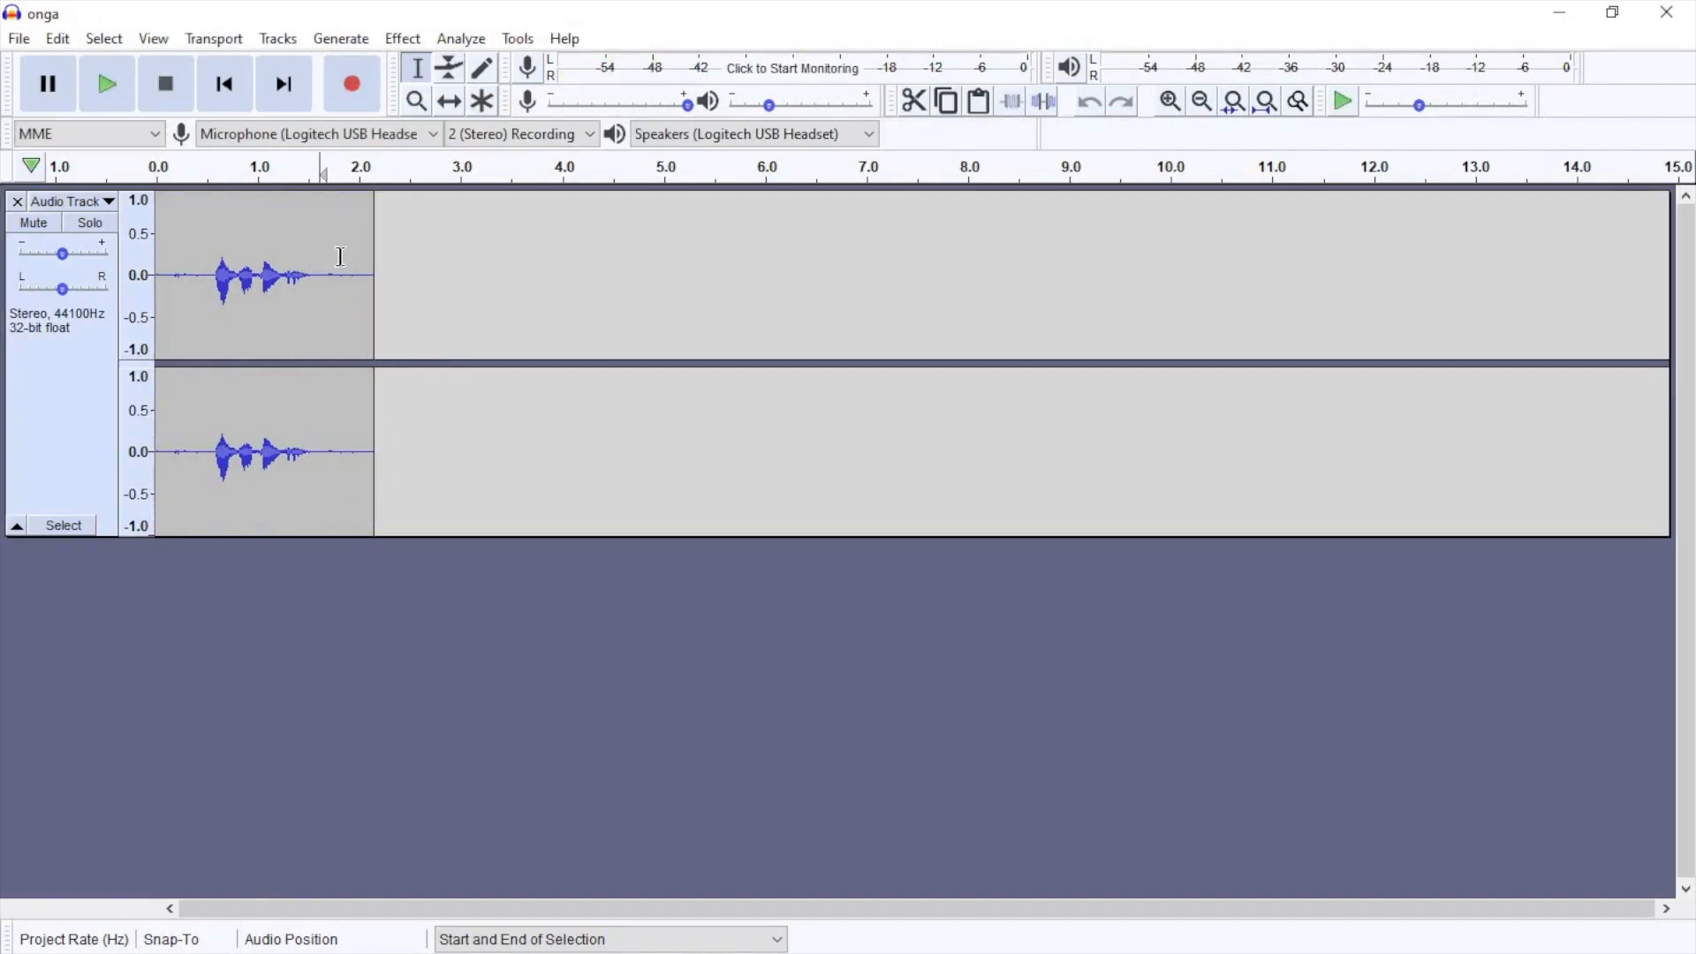
left_click_drag(360, 257, 323, 255)
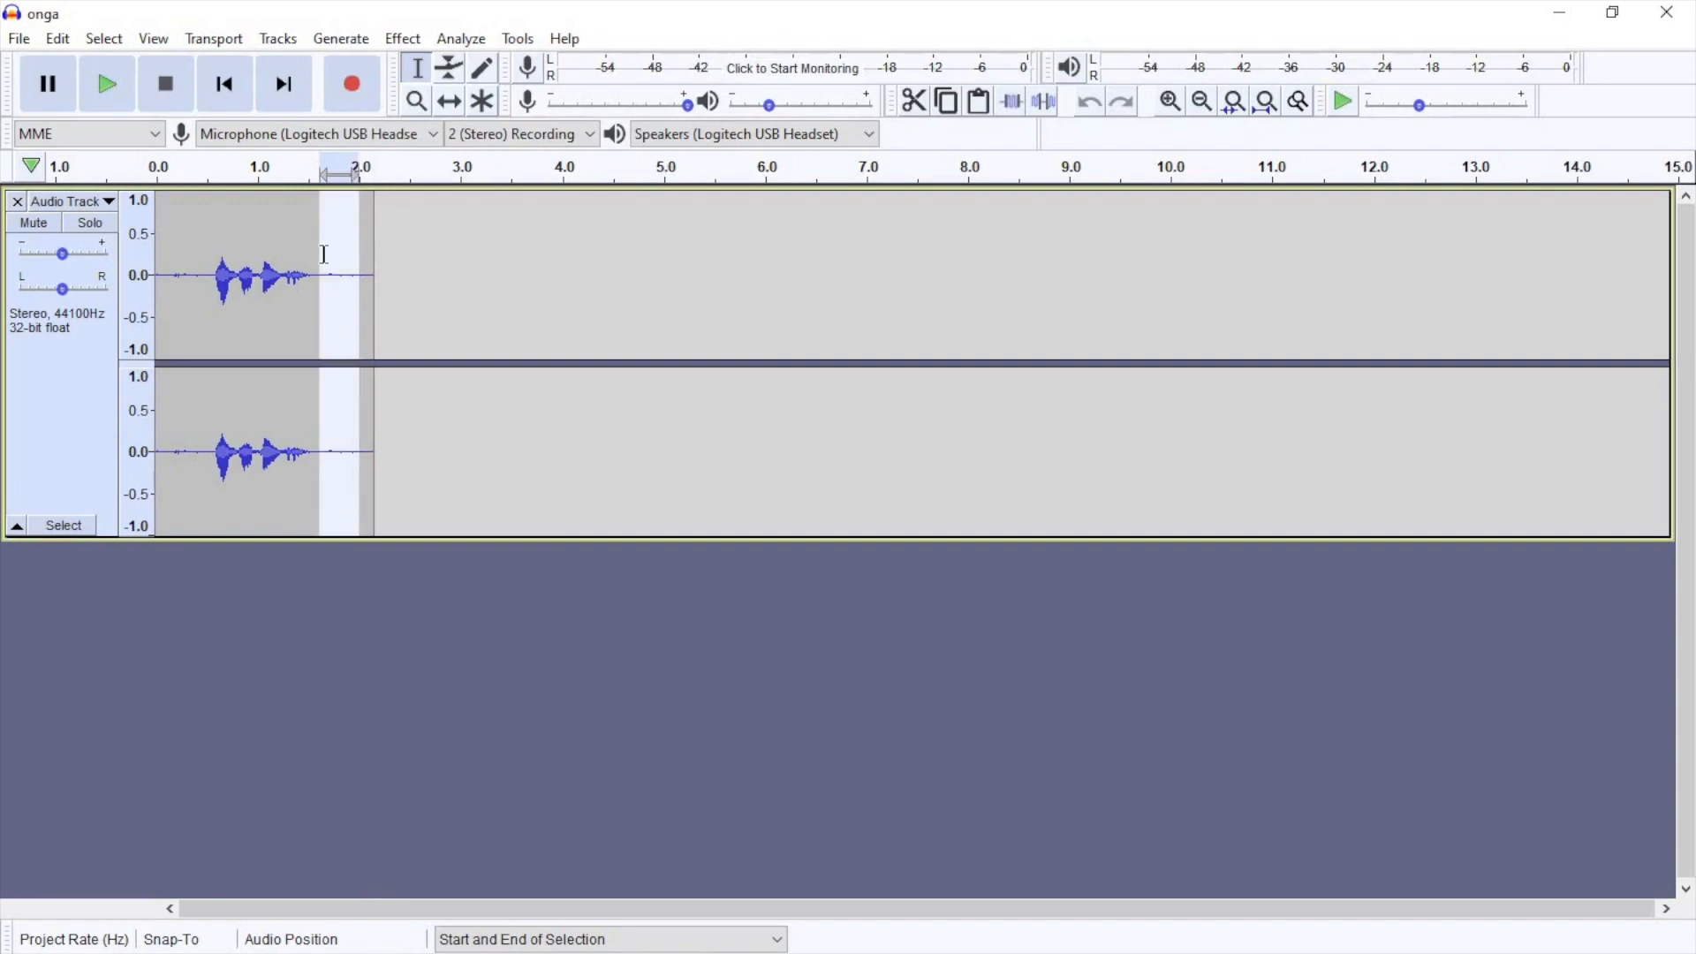
left_click(403, 40)
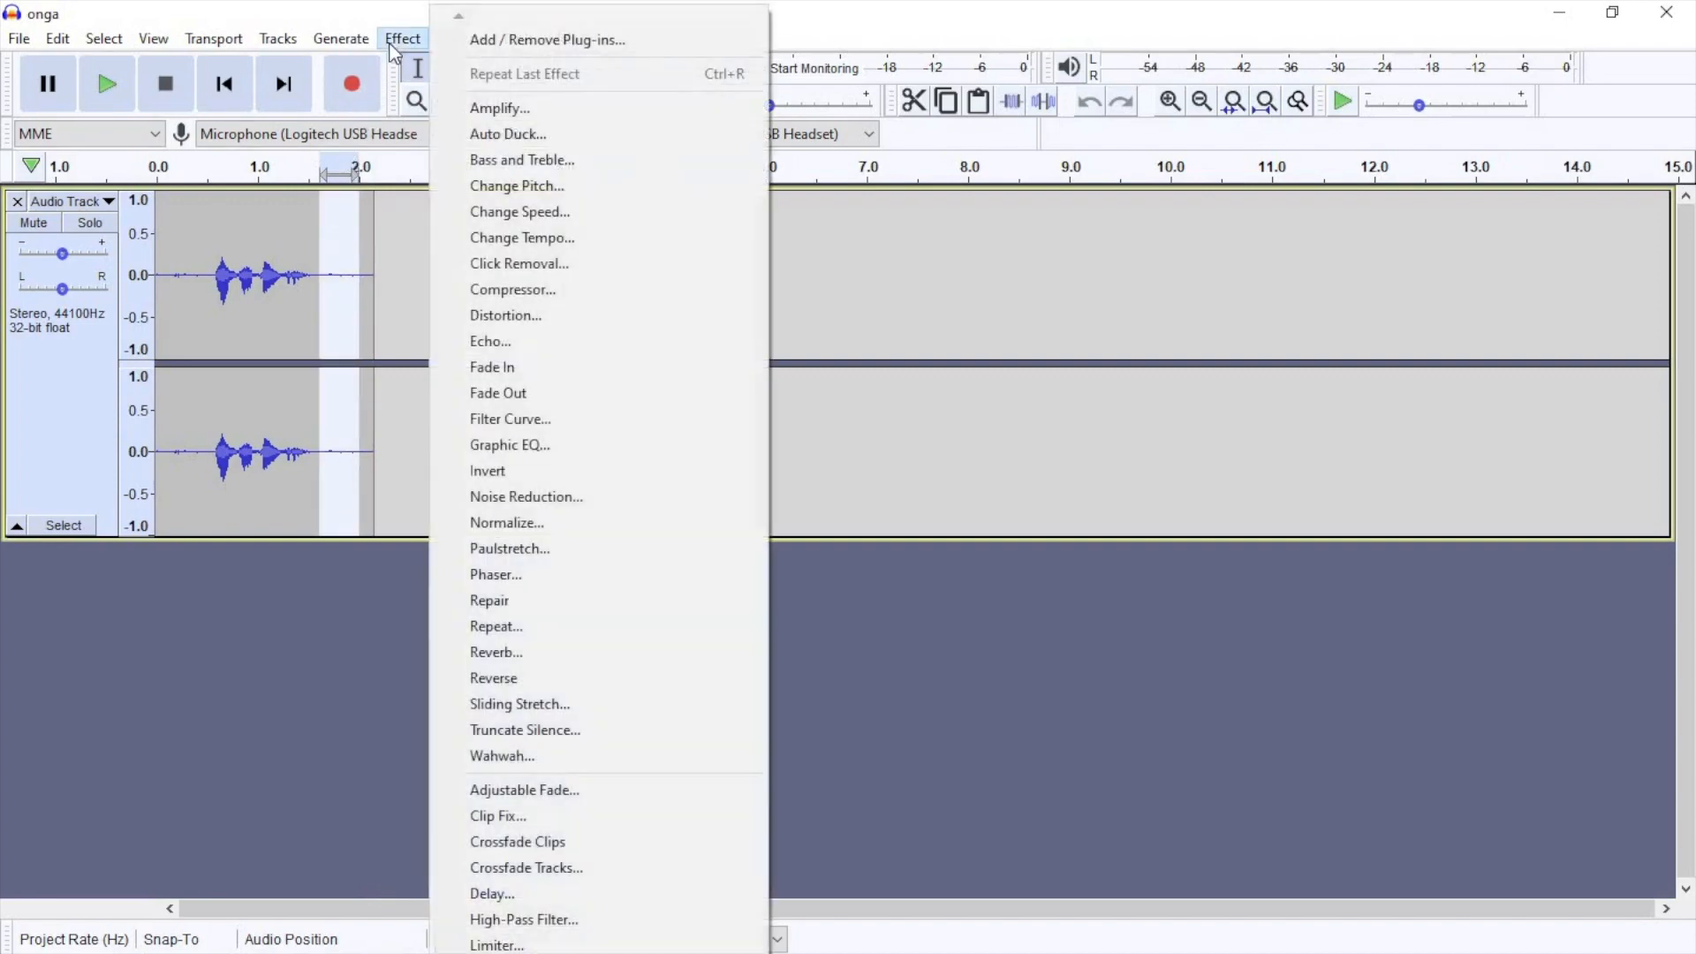
left_click(522, 493)
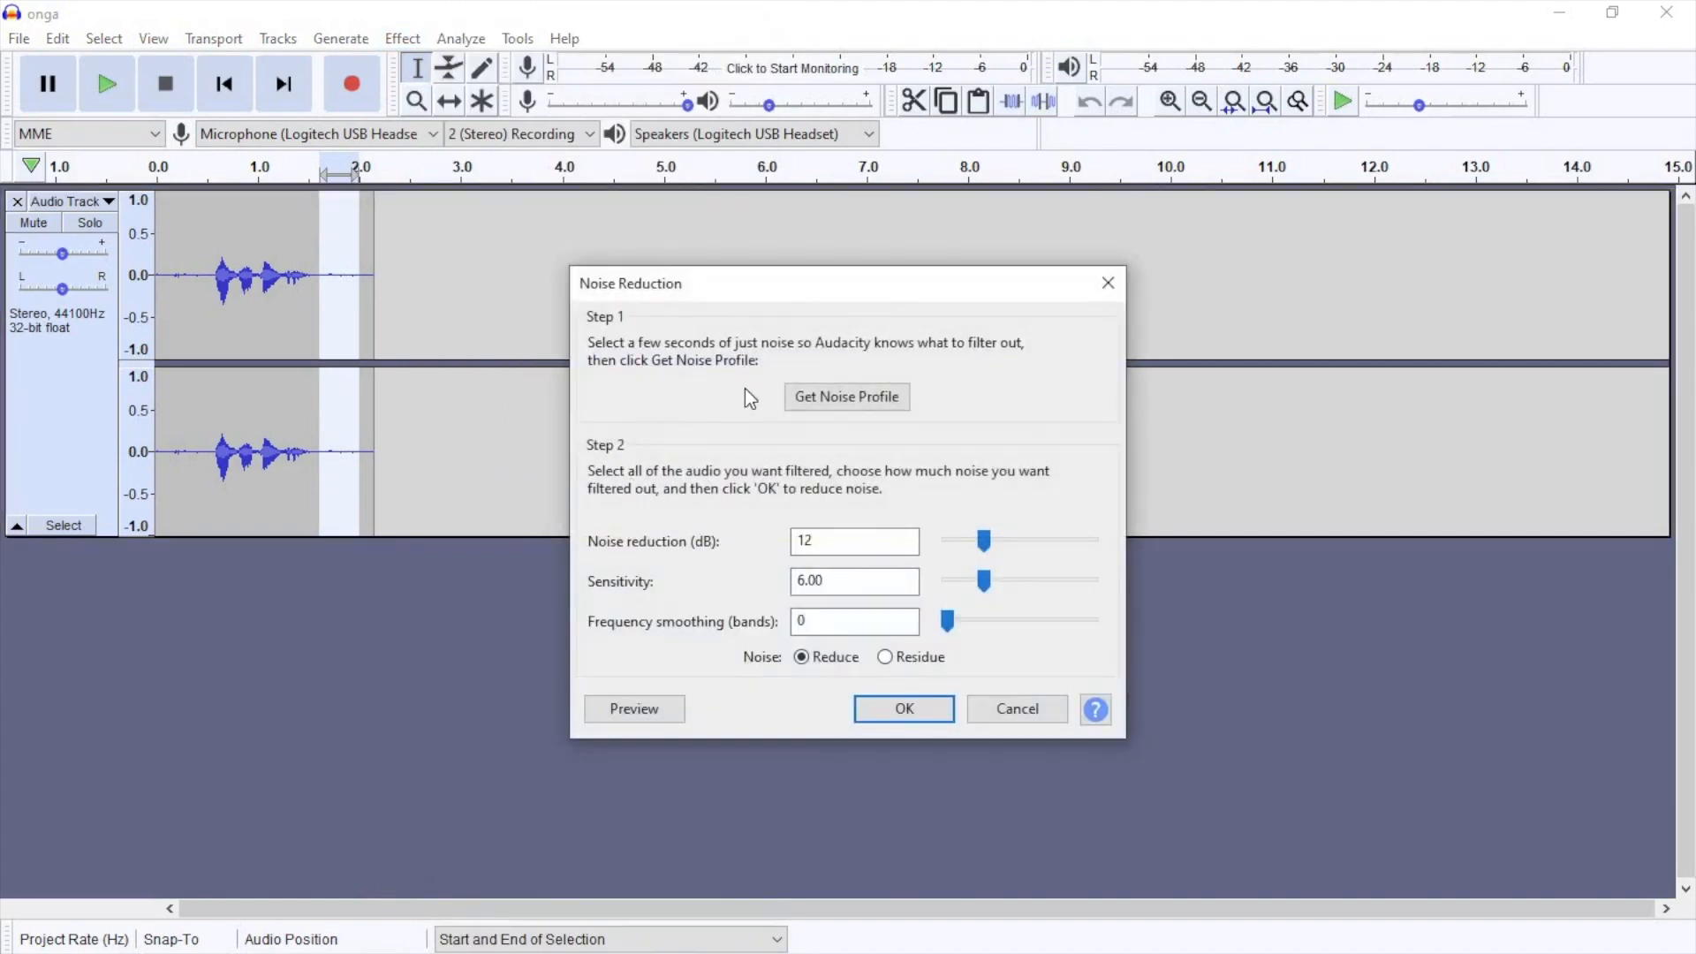
left_click(807, 403)
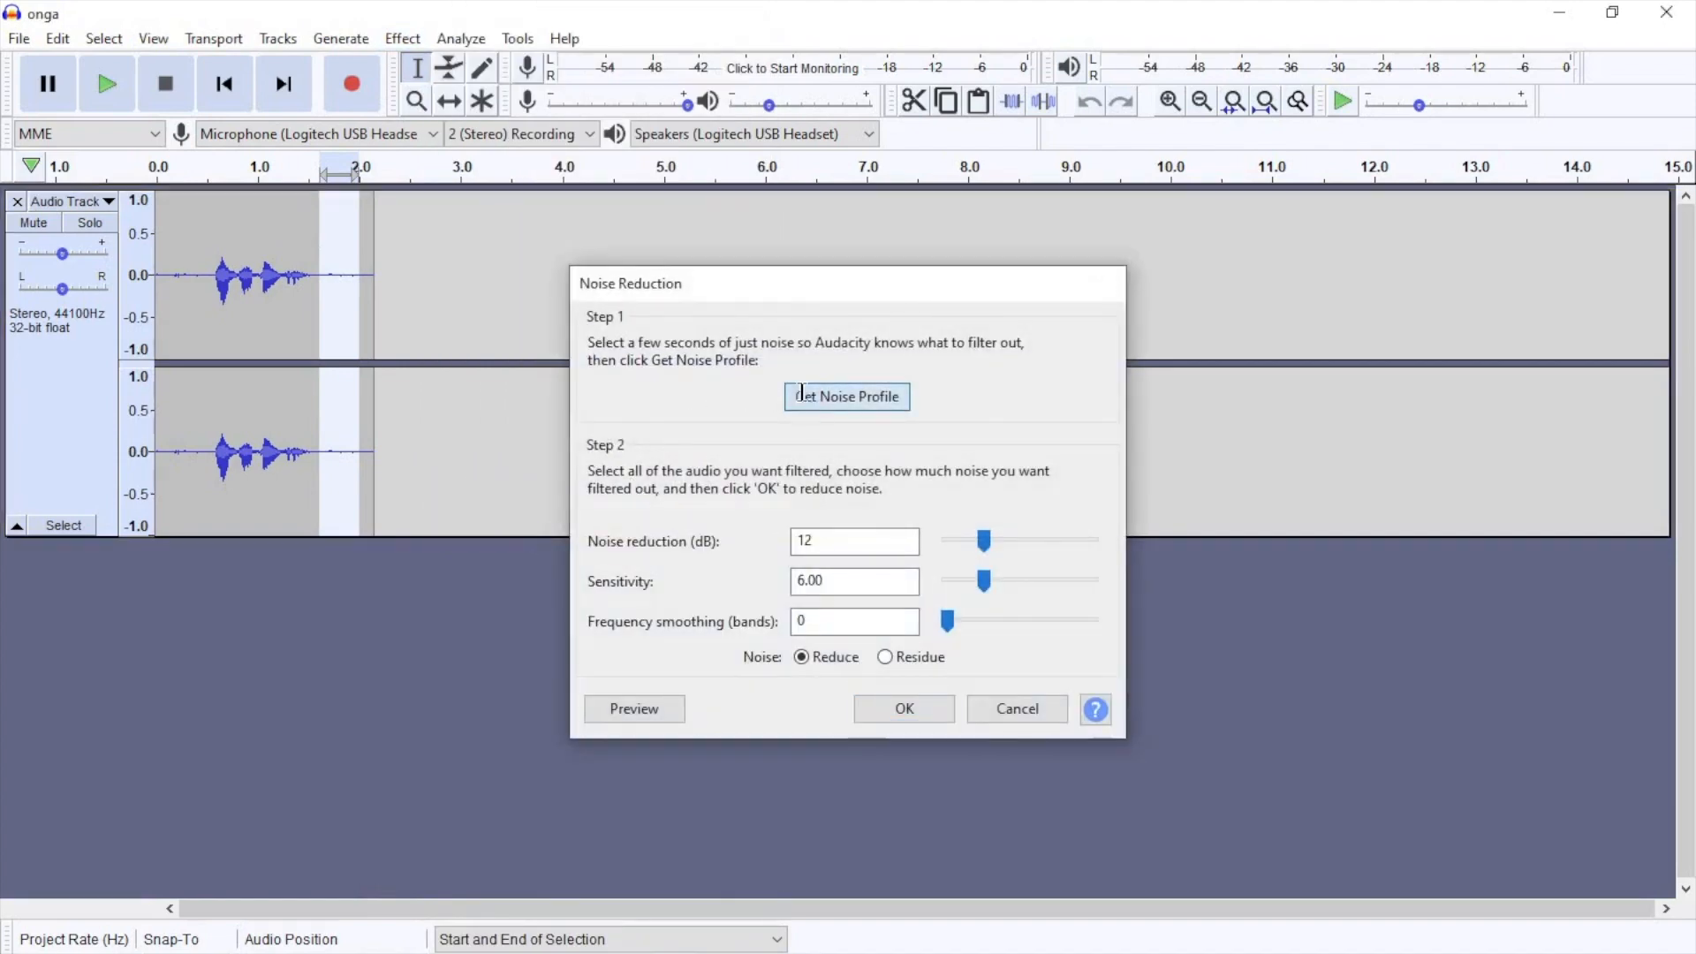
Step: Apply Noise Reduction to the whole recording with 12 dB reduction, 6.00 sensitivity and 0 smoothing bands
left_click(341, 270)
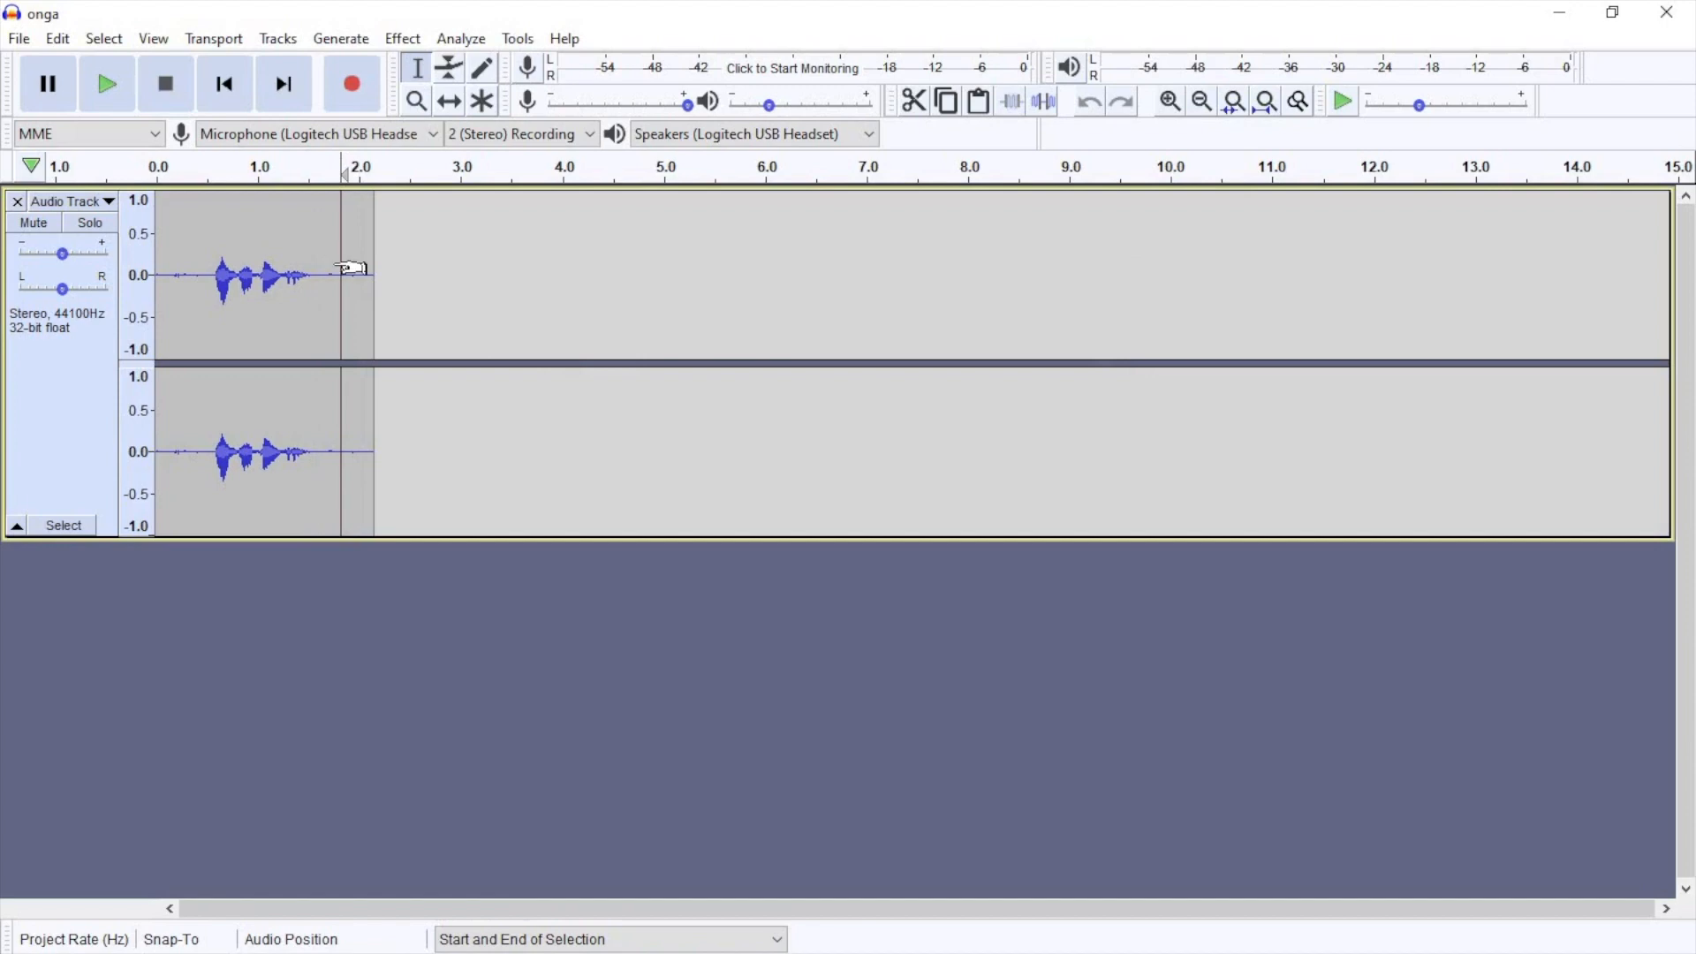
key("ctrl+a")
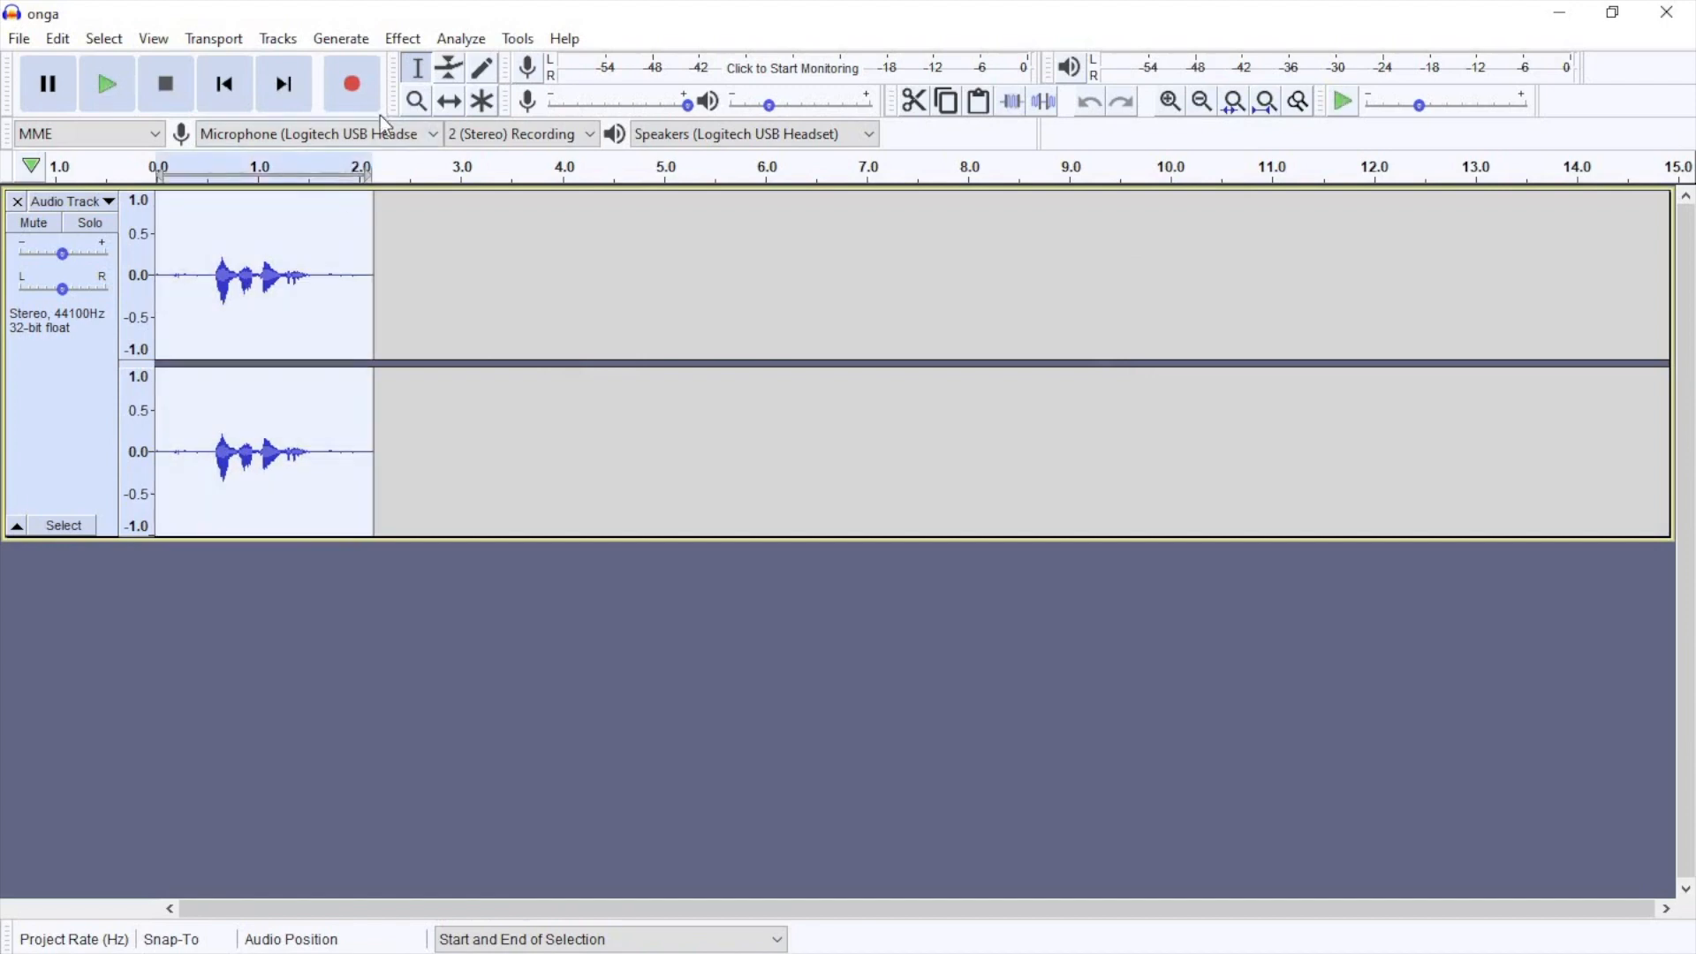
left_click(399, 49)
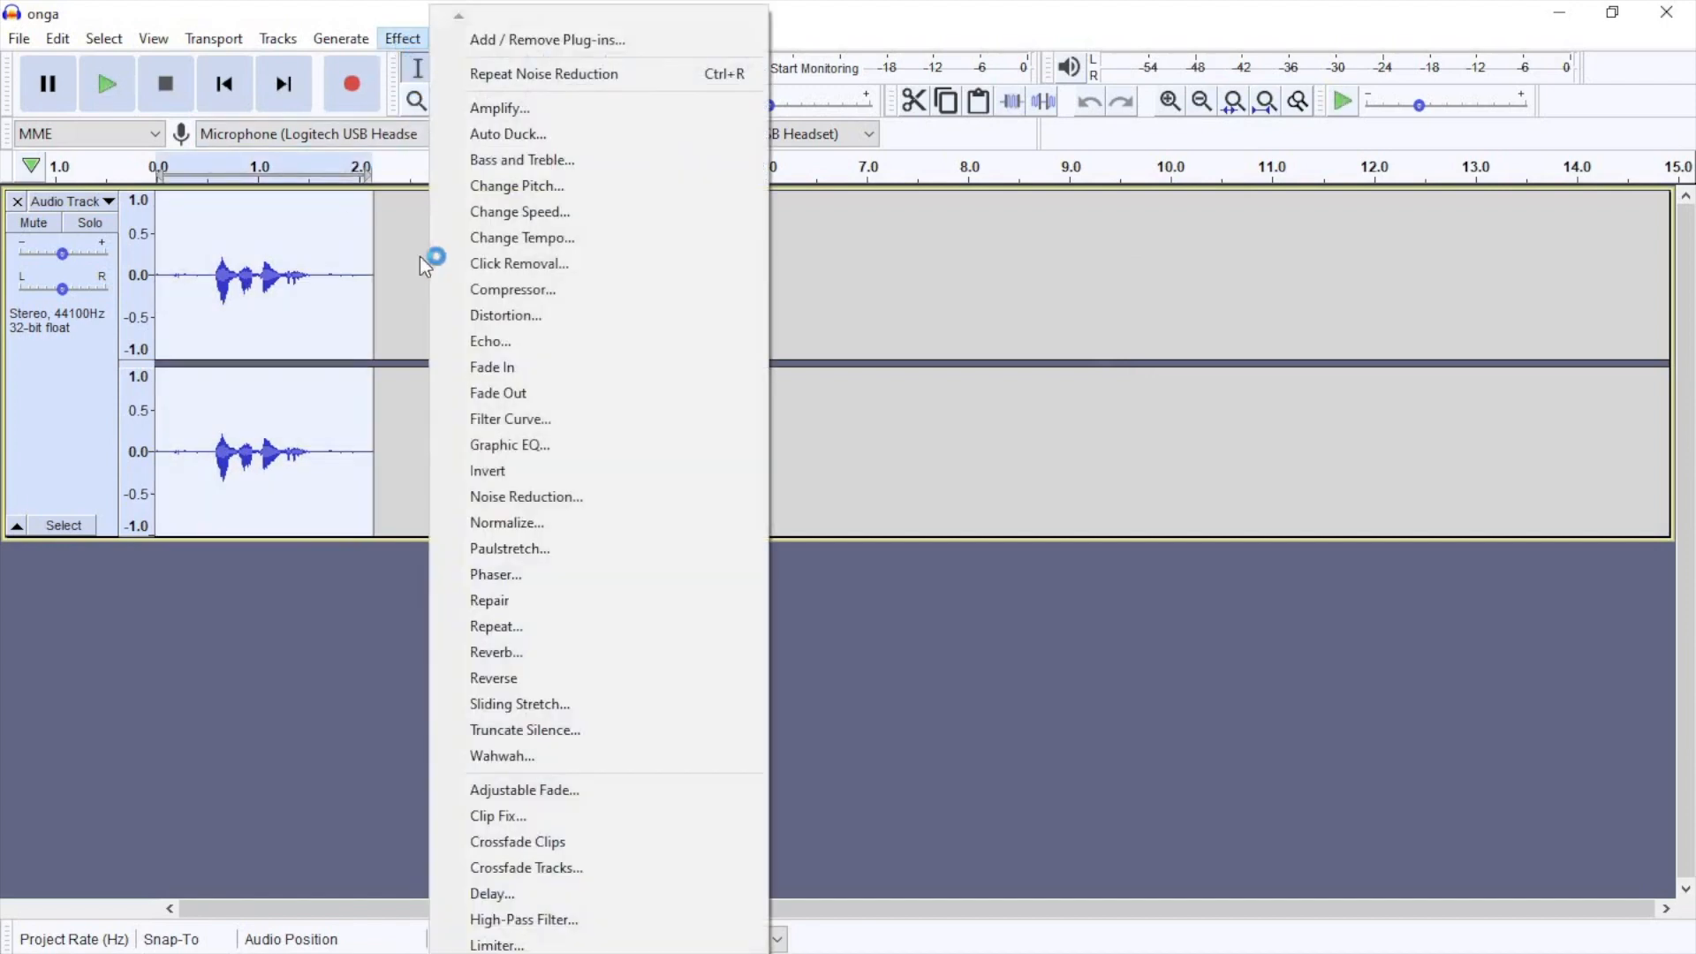
left_click(525, 497)
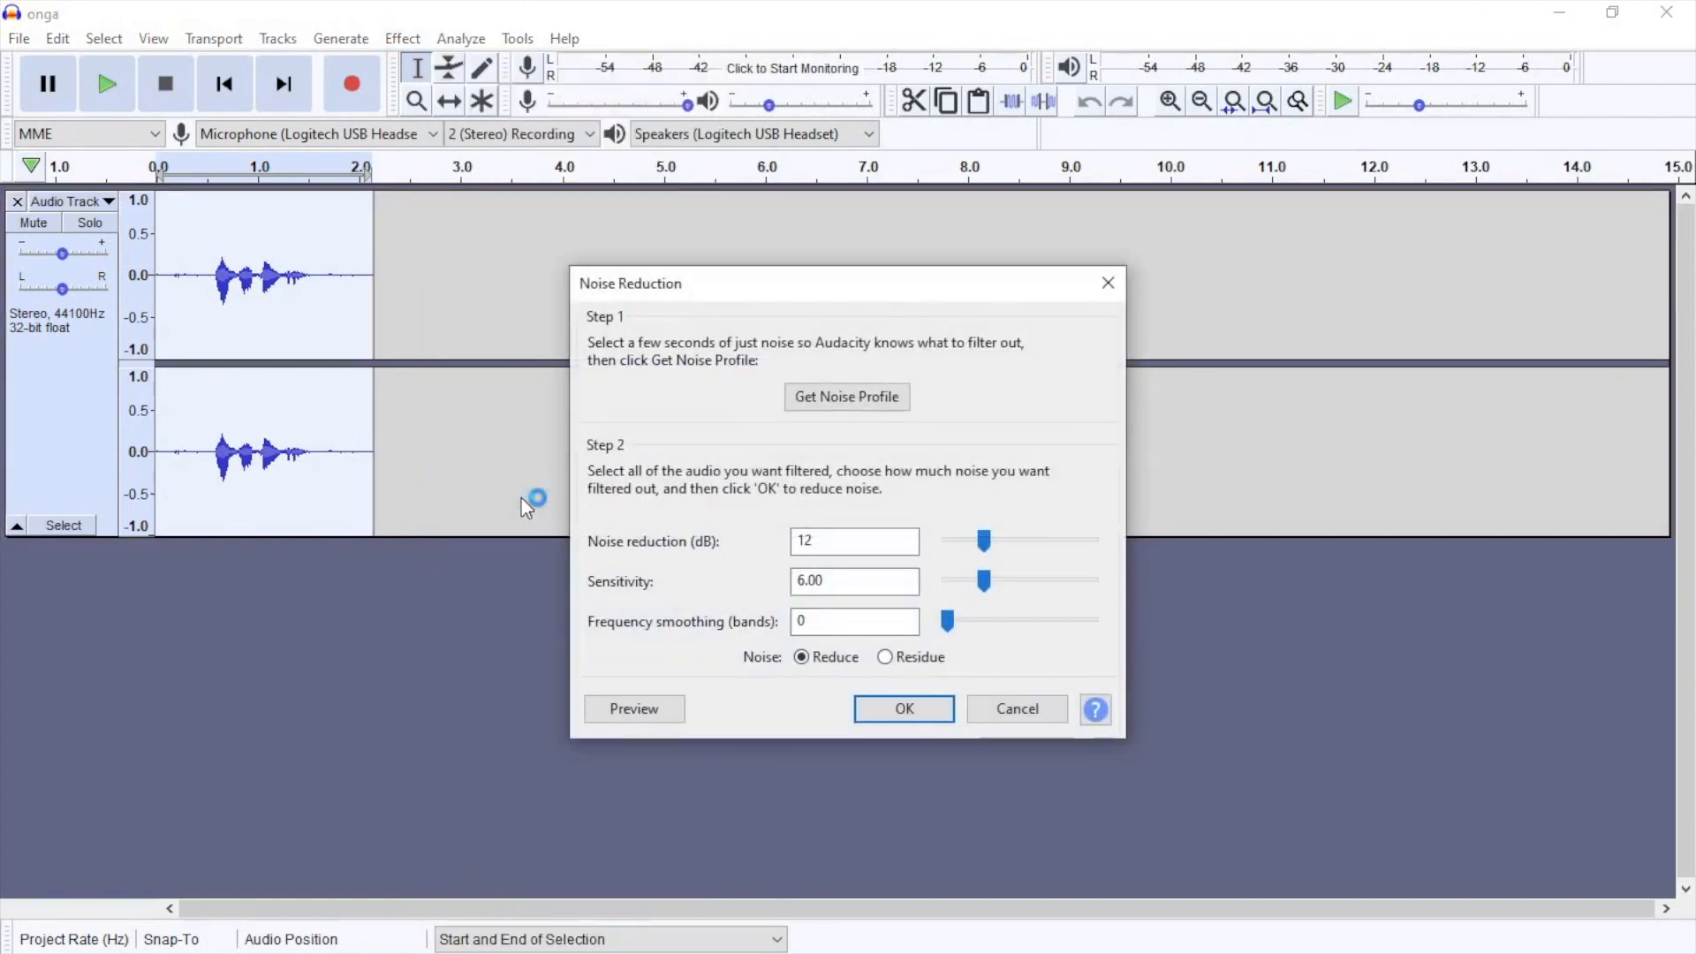
left_click(902, 708)
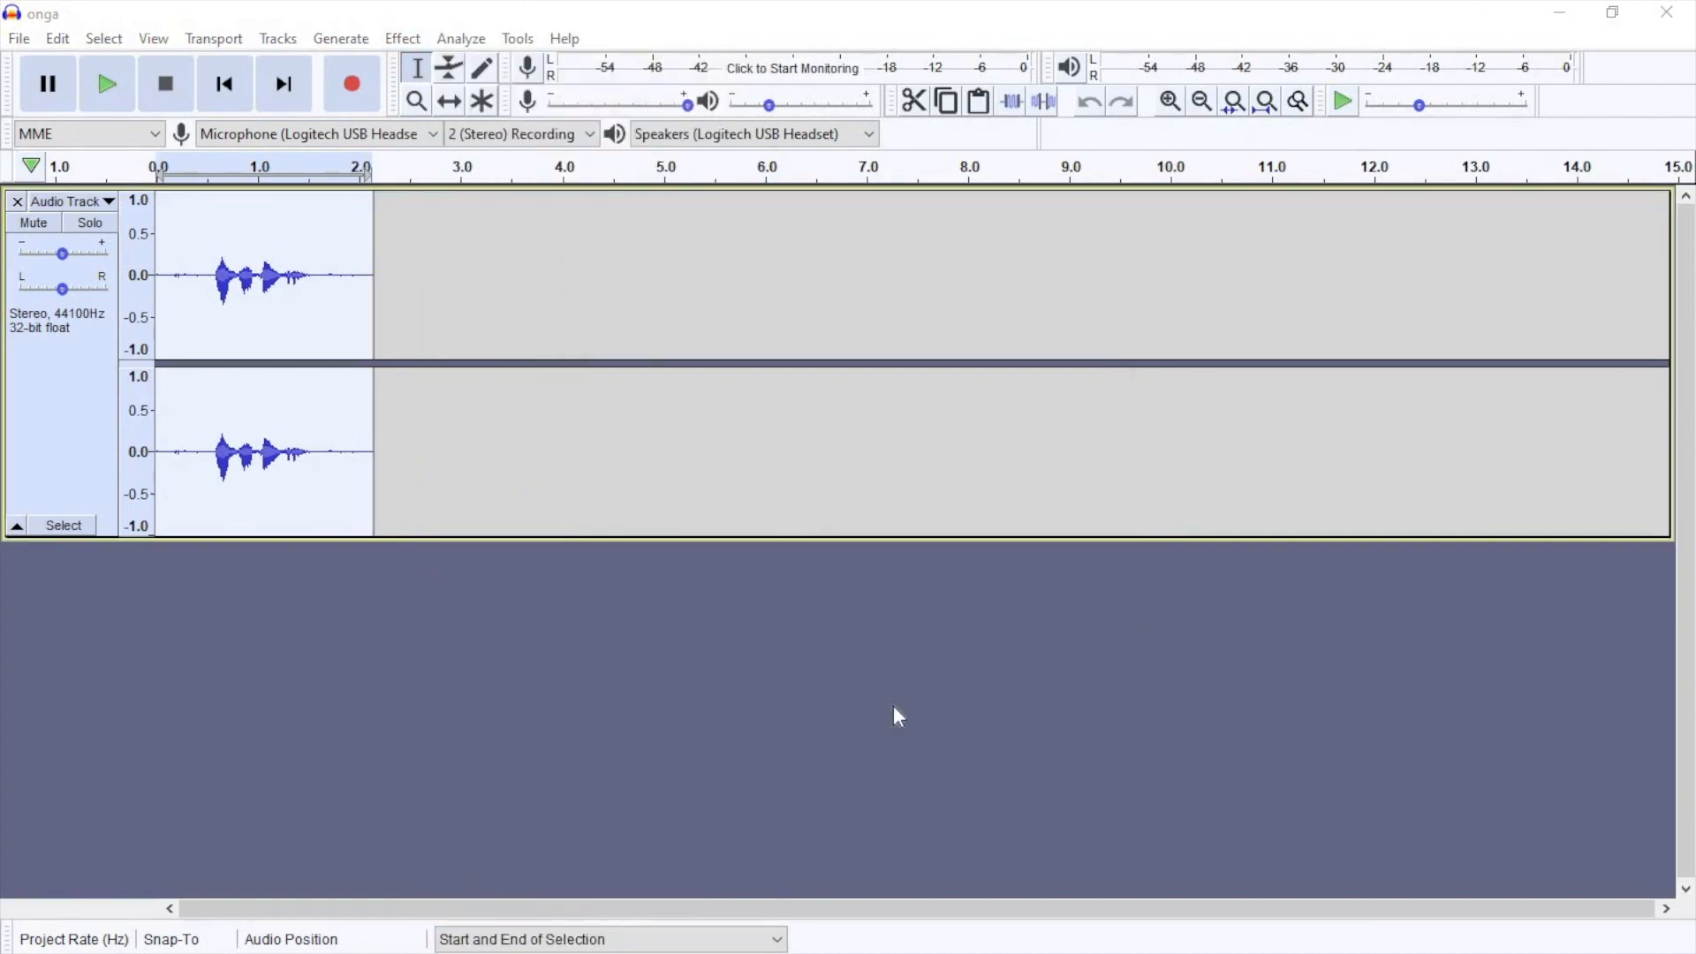
left_click(183, 259)
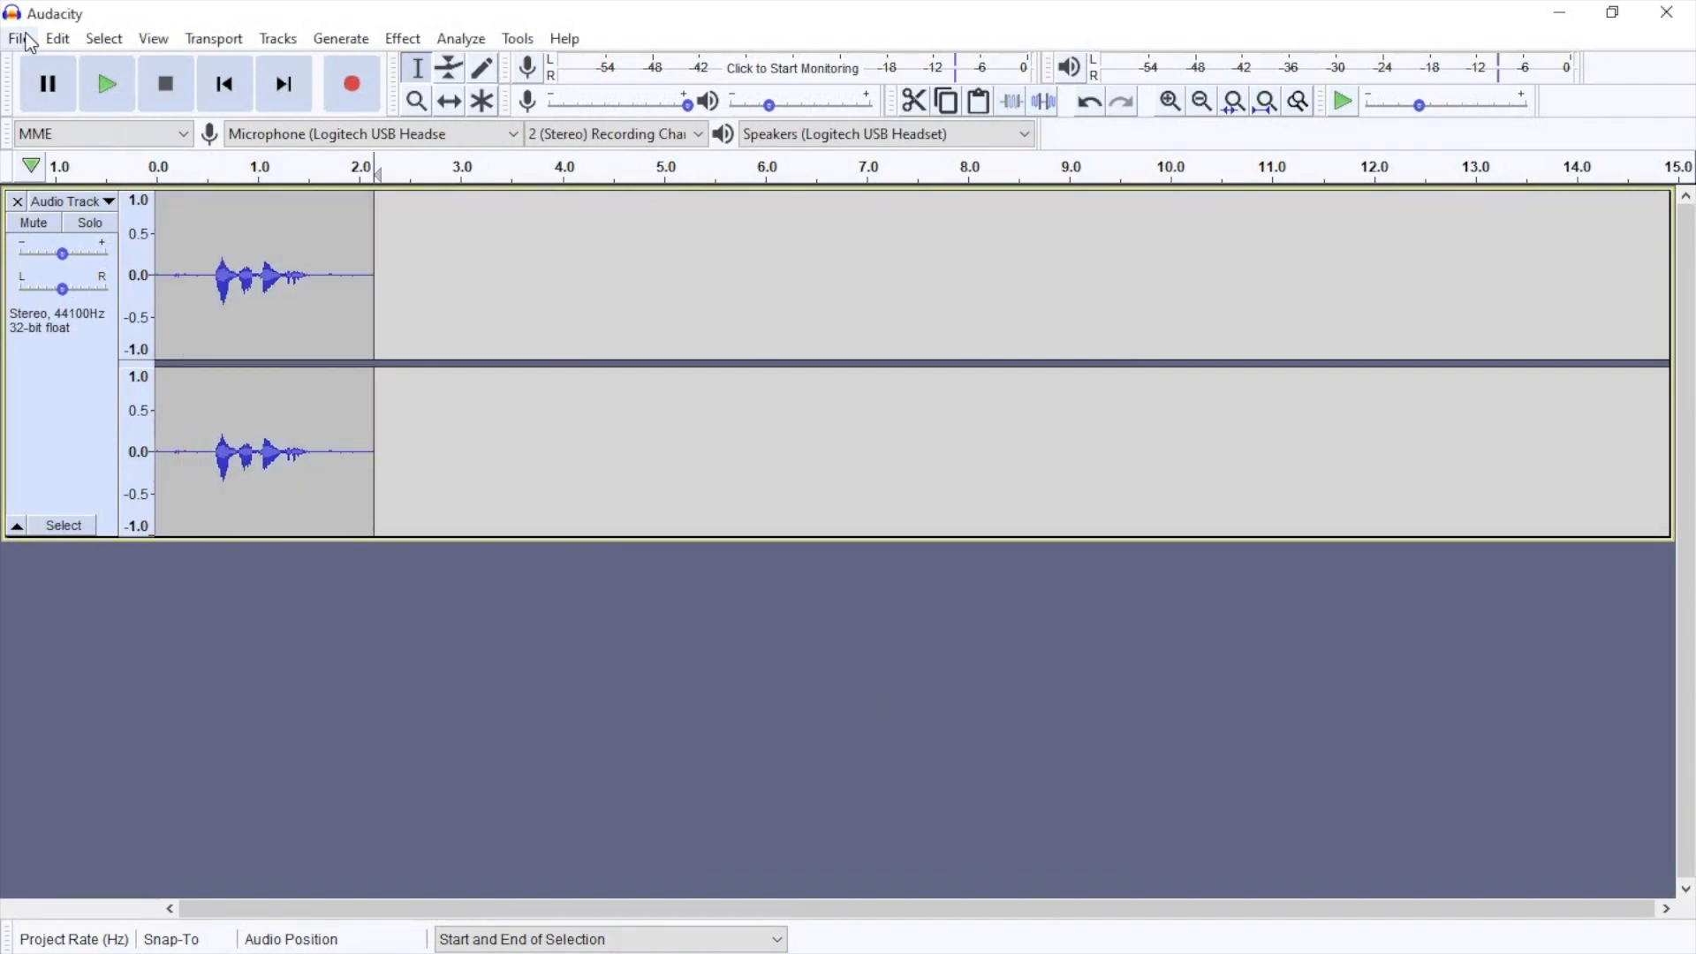
Step: Export the voice recording from Audacity as an MP3 file
left_click(27, 40)
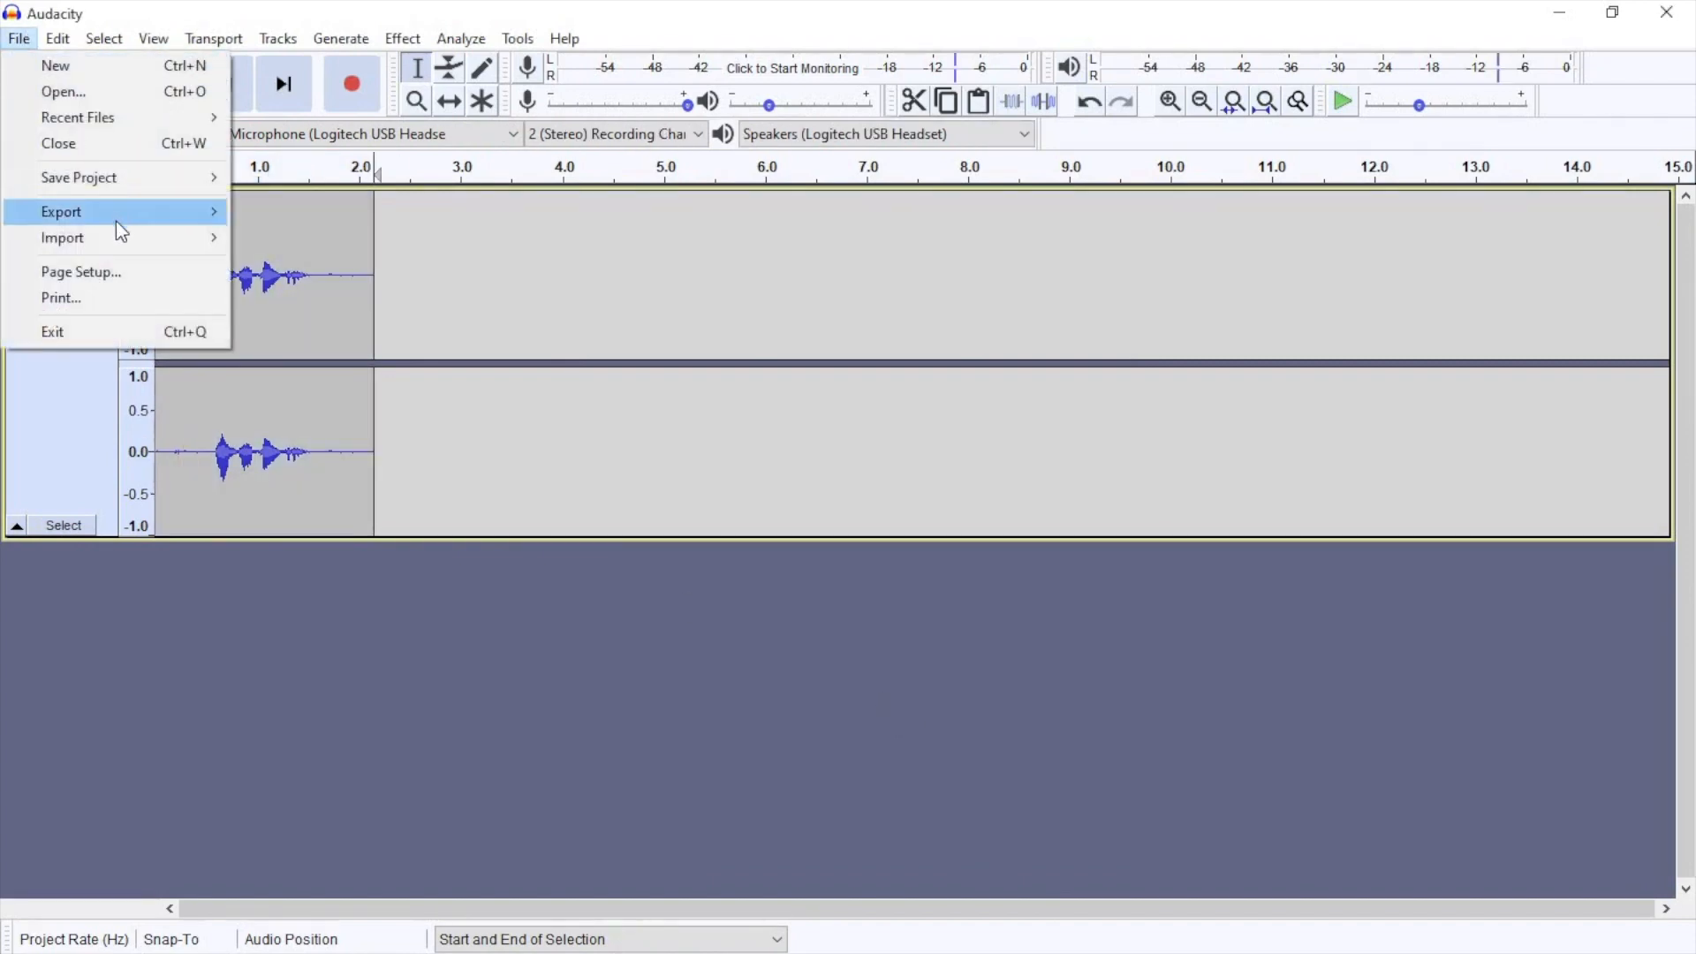
mouse_move(104, 228)
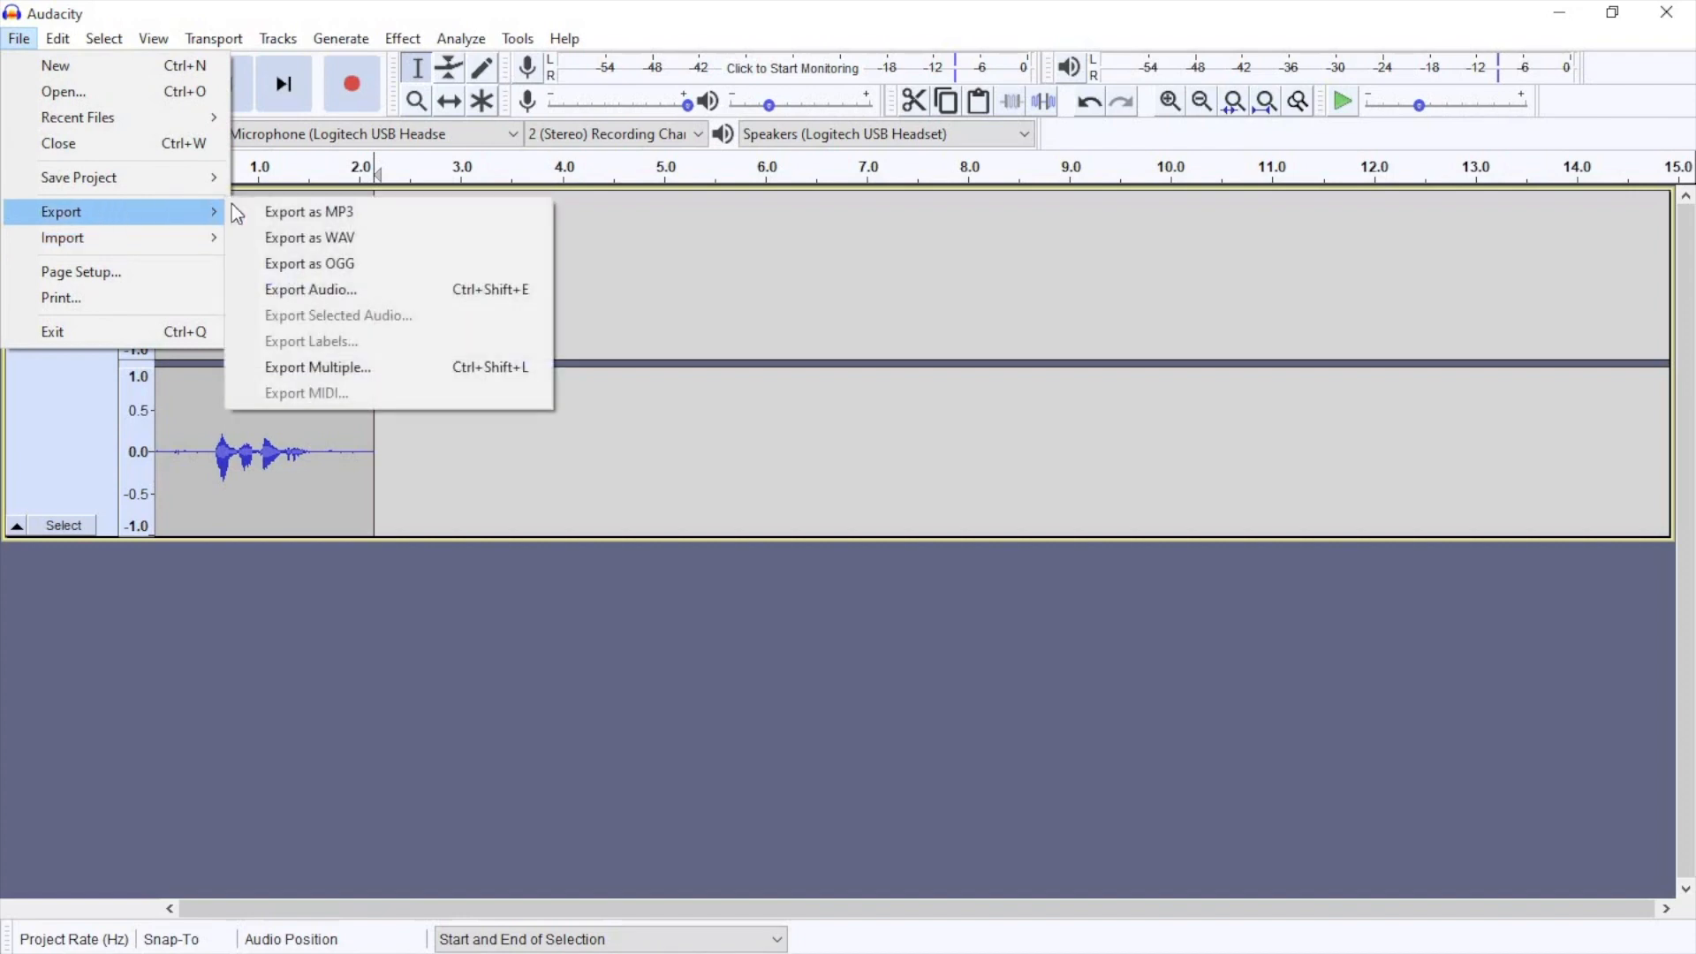
left_click(272, 216)
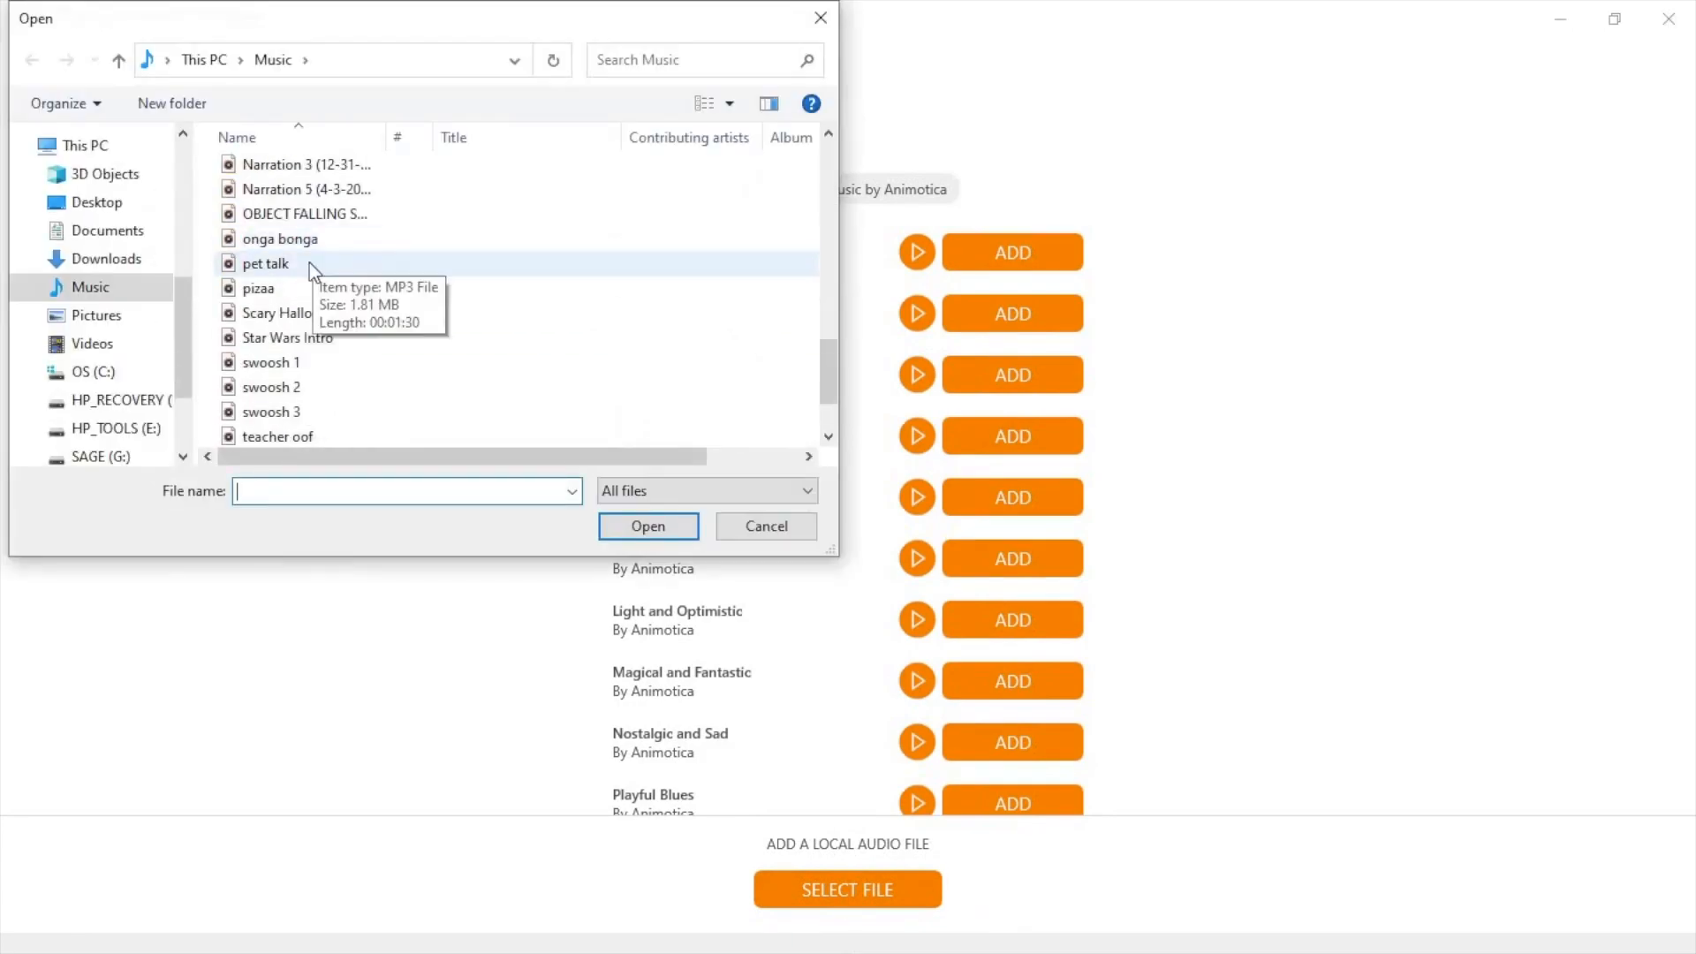
double_click(320, 265)
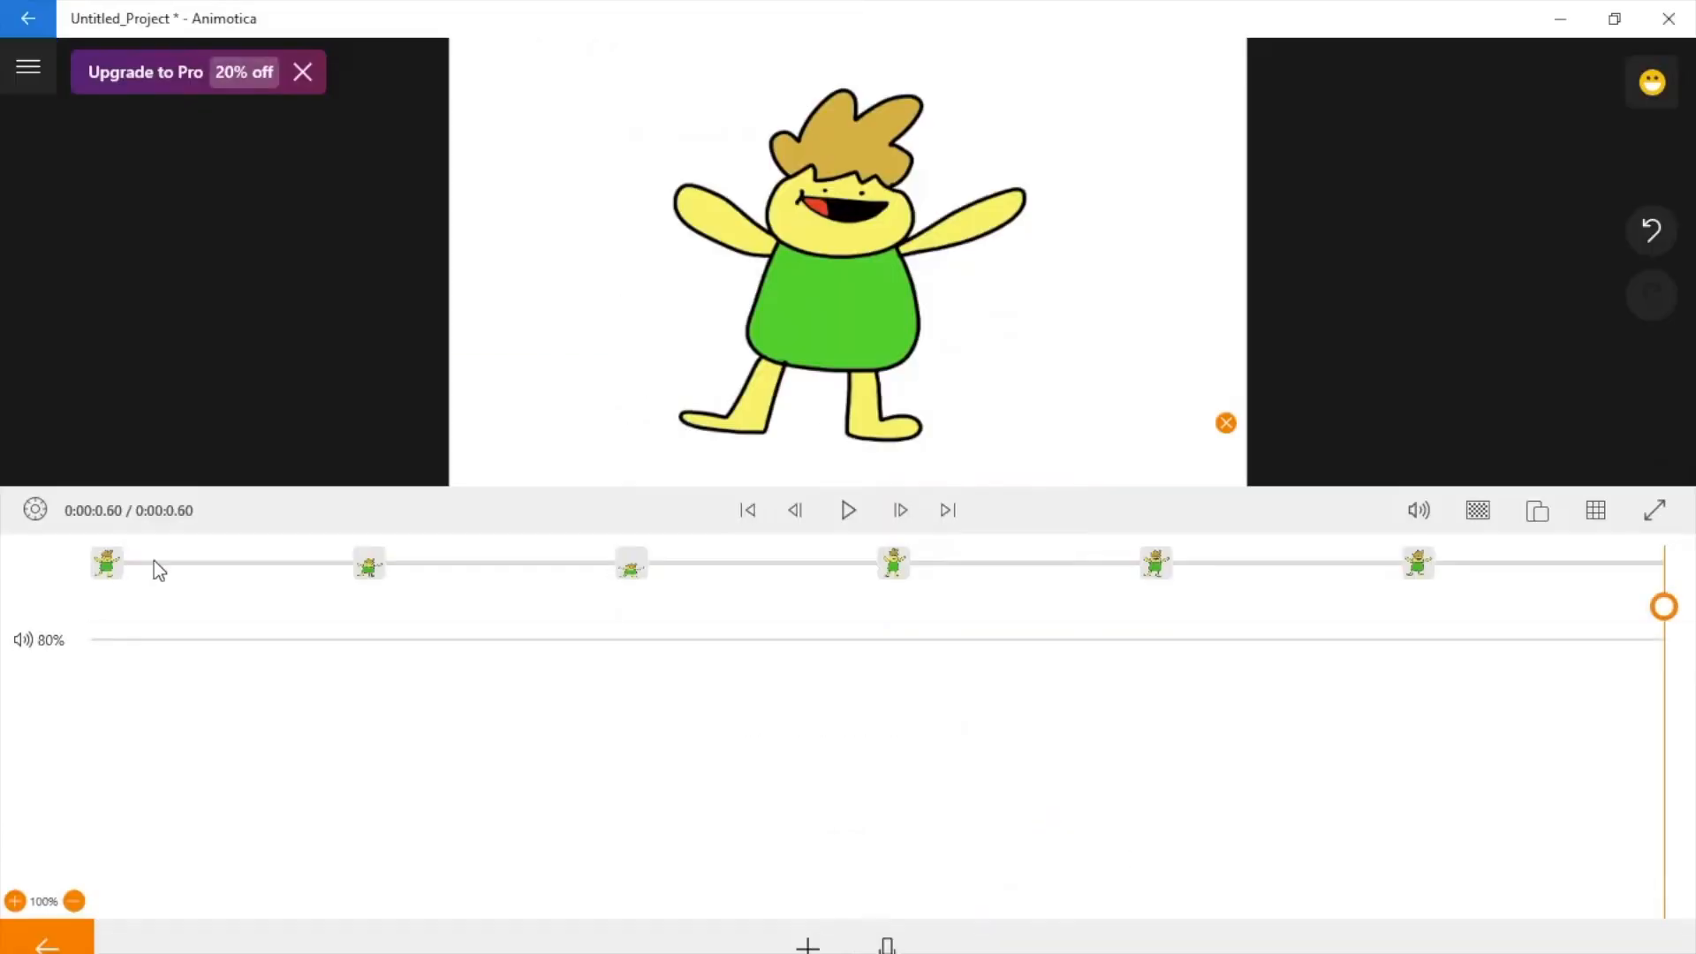
Step: Switch to Animotica, preview the animation, and export the video under the file name ROBLOX USER
left_click(849, 511)
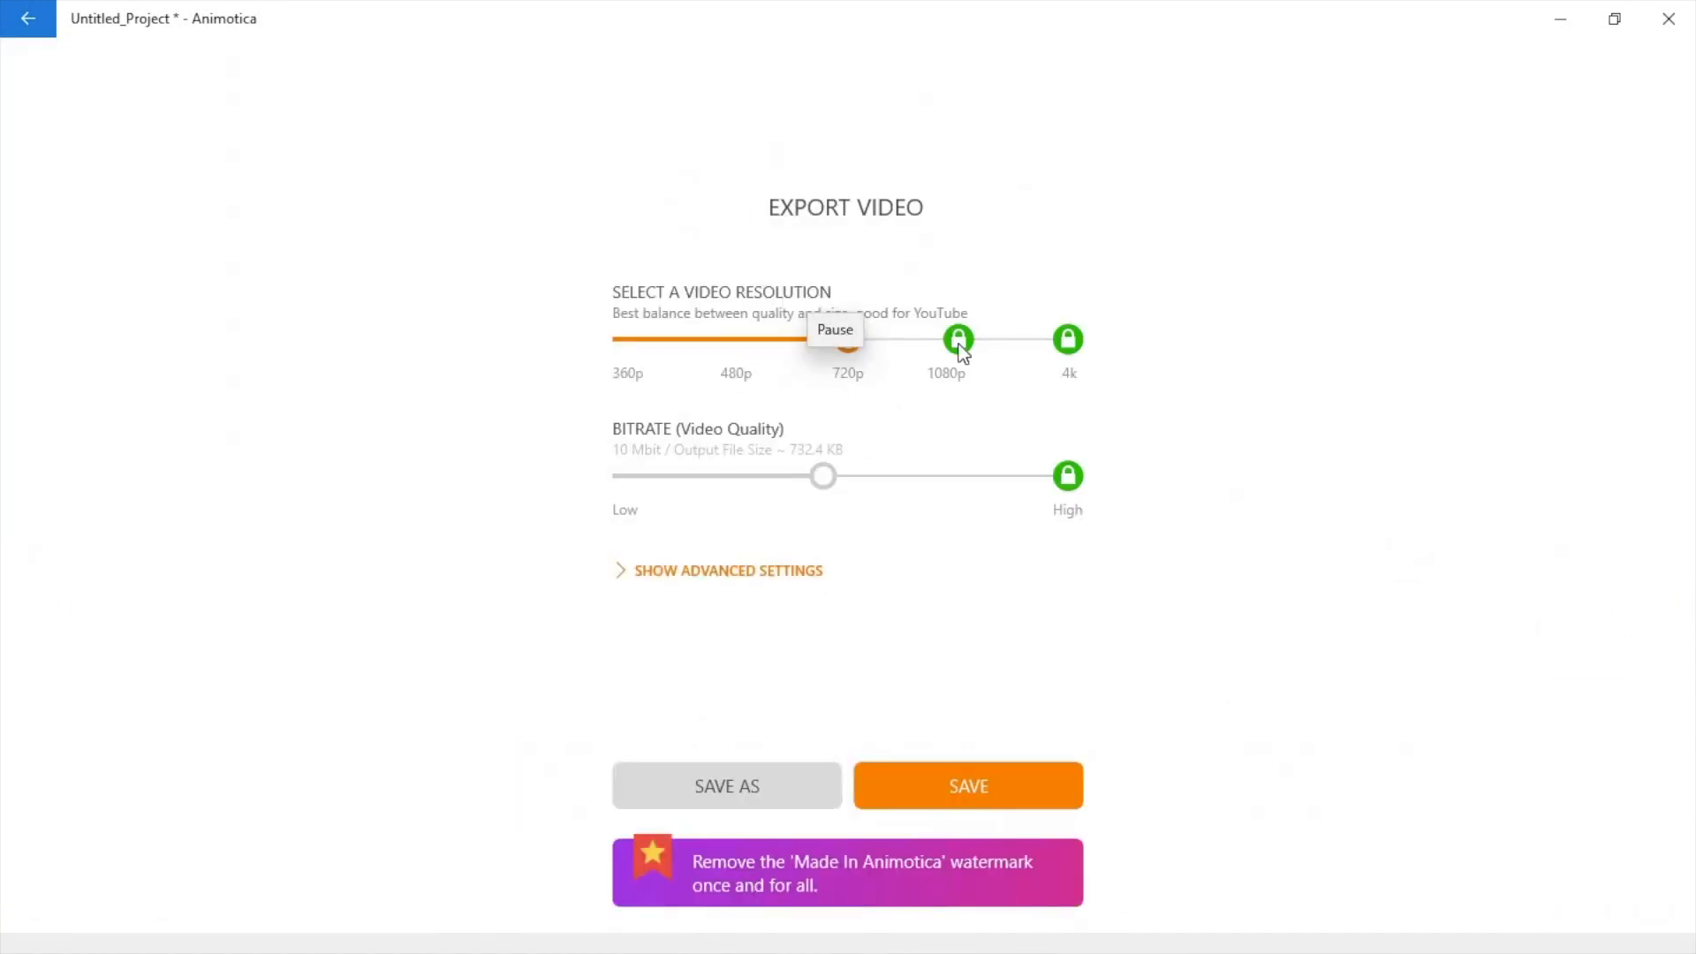
left_click(749, 786)
type("epic")
key("BackSpace")
key("BackSpace")
key("BackSpace")
key("BackSpace")
type("ROBLOX USER")
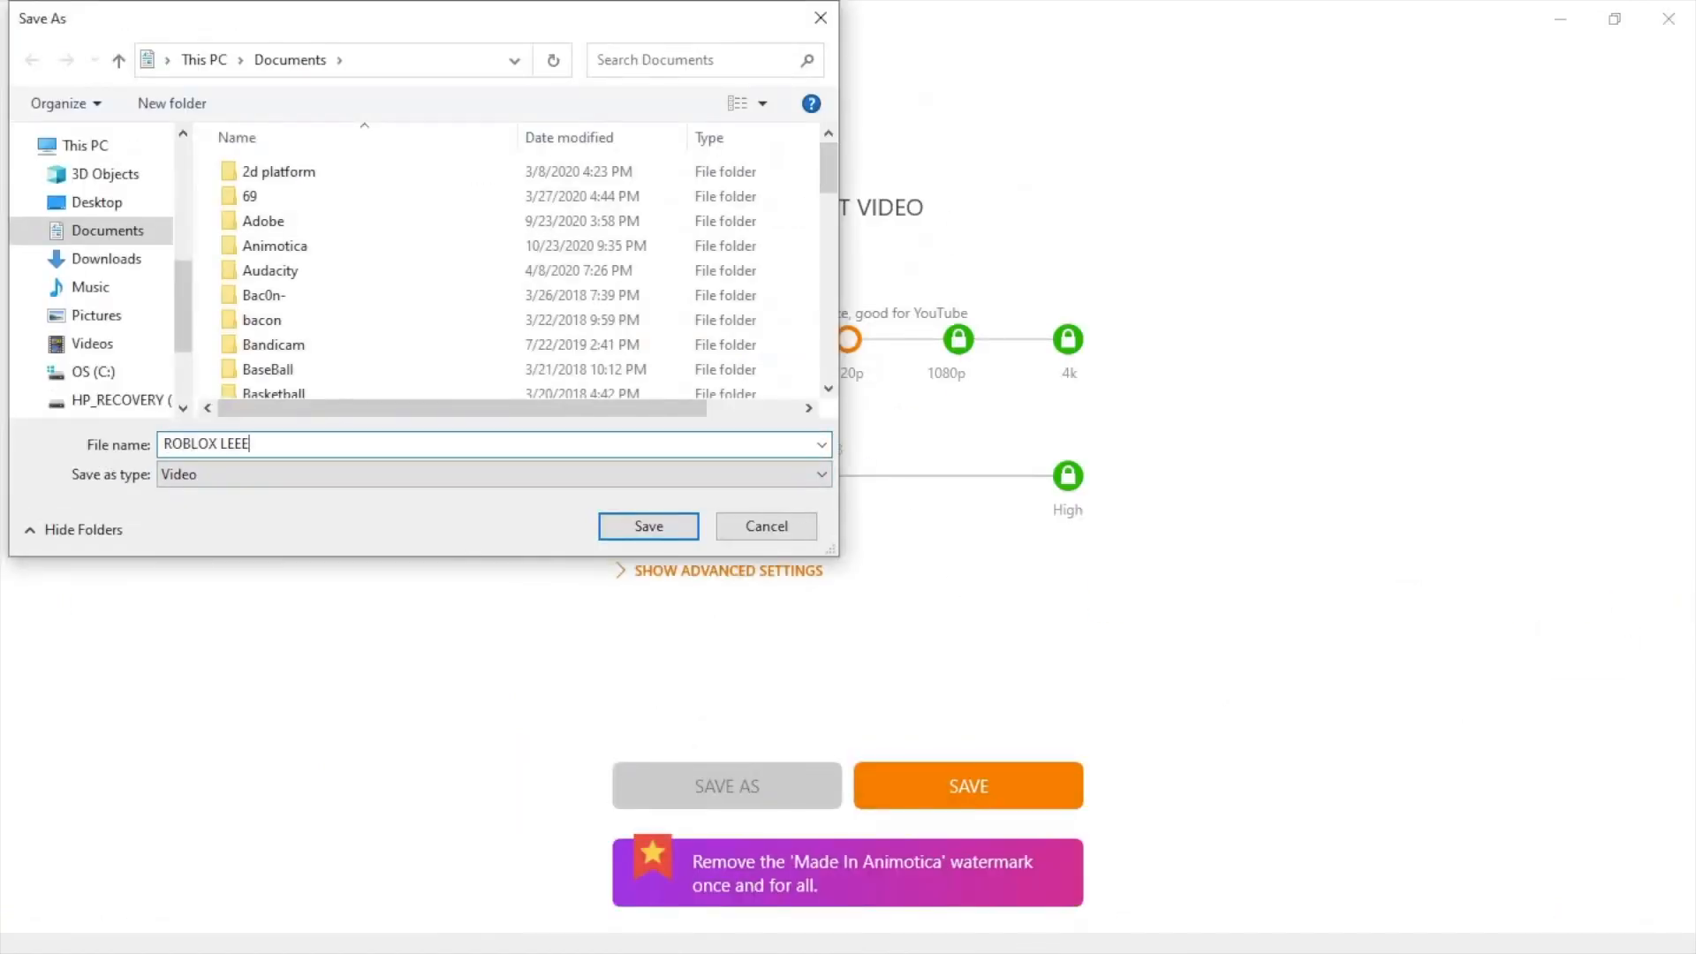
left_click(648, 527)
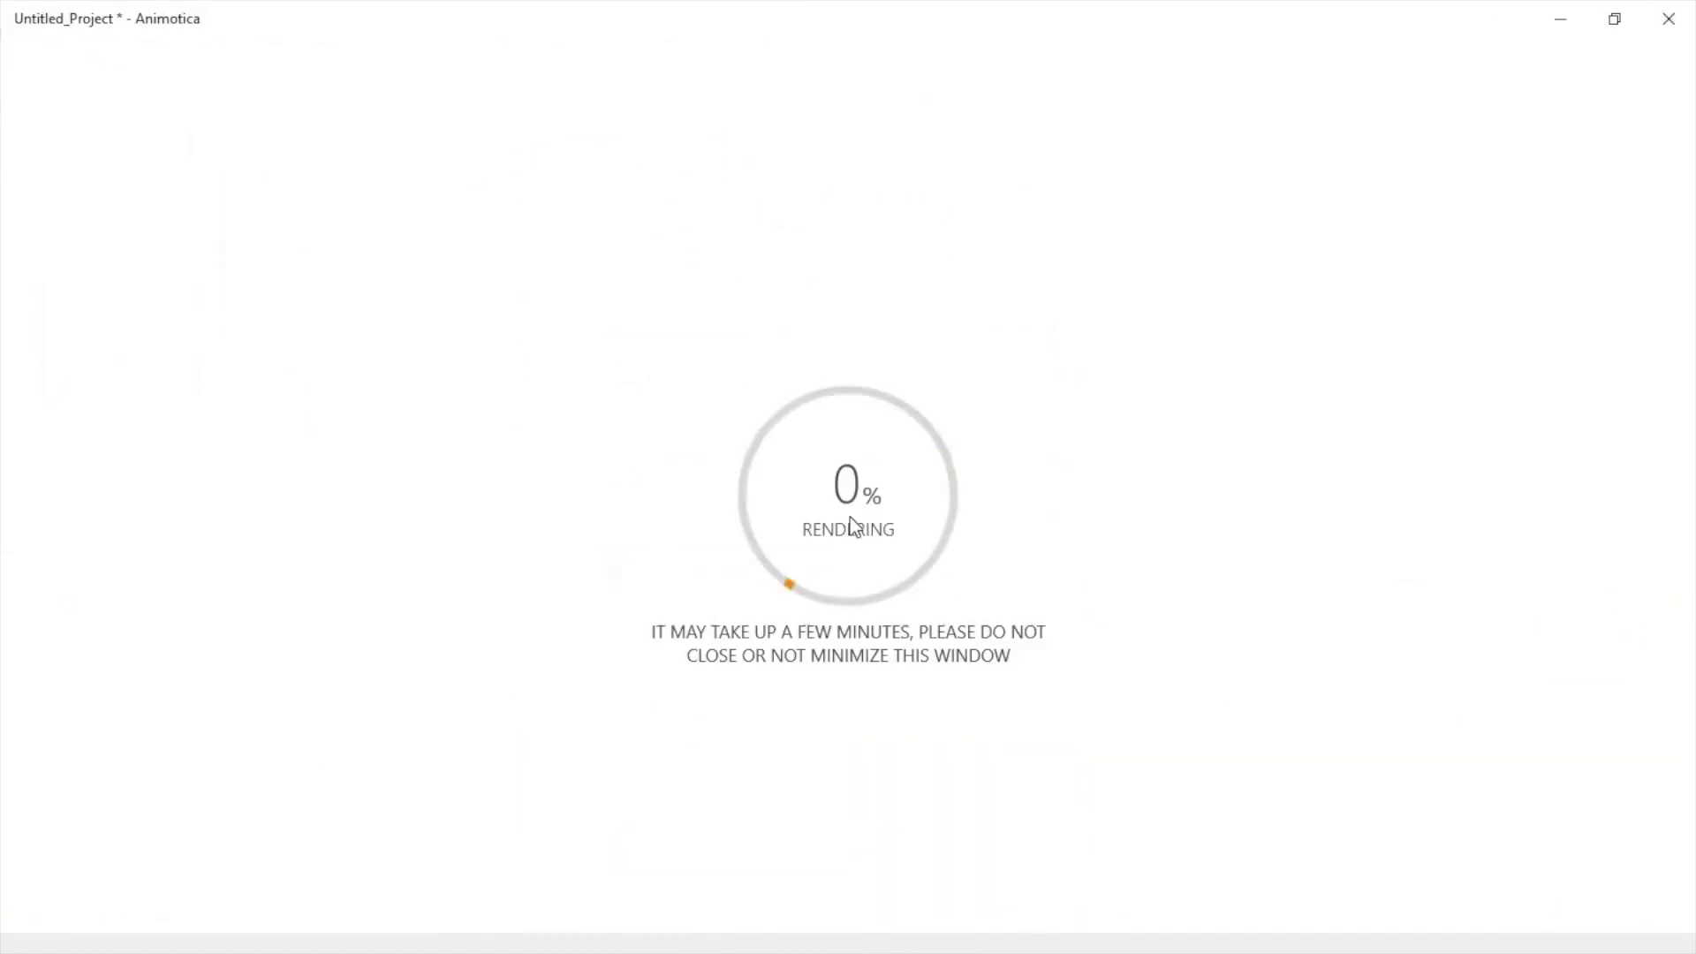